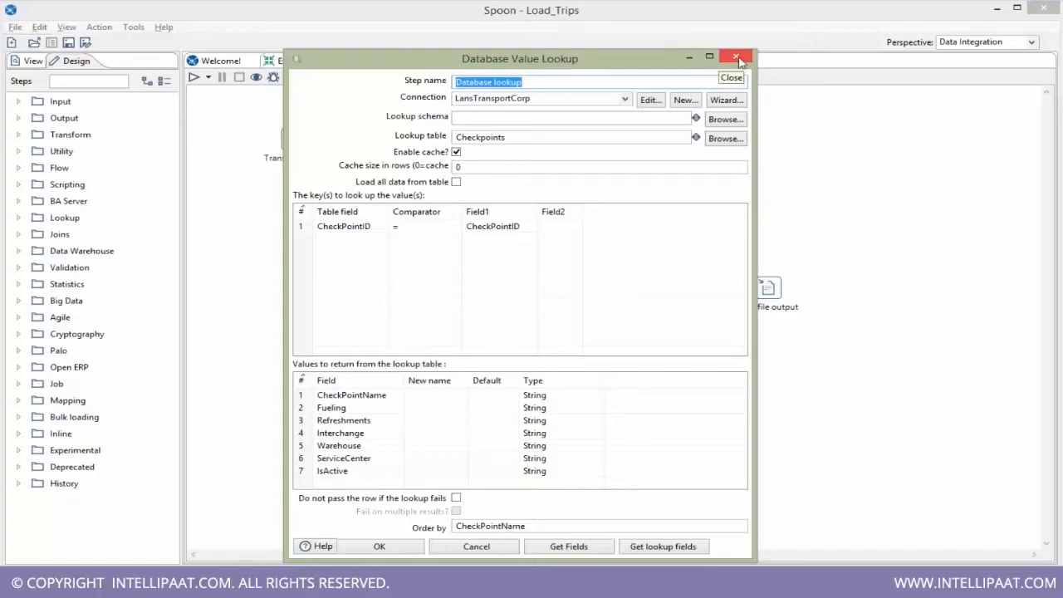
- Switch to SQL Server Management Studio and run select * from Checkpoints, copying the table name from Spoon's Database lookup step
{"action": "left_click", "coordinate": [737, 58]}
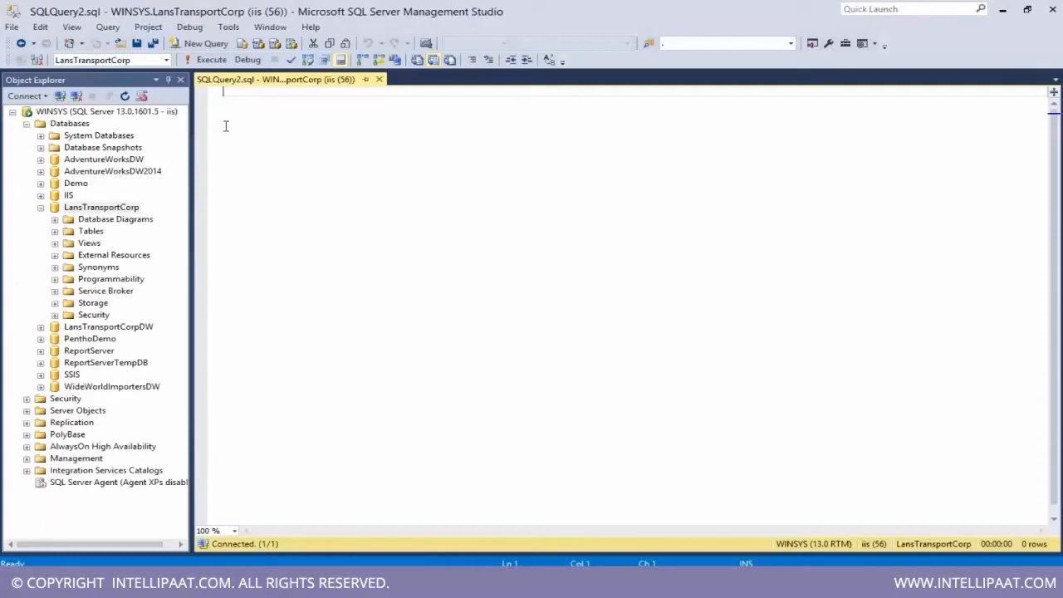
{"action": "type", "text": "s"}
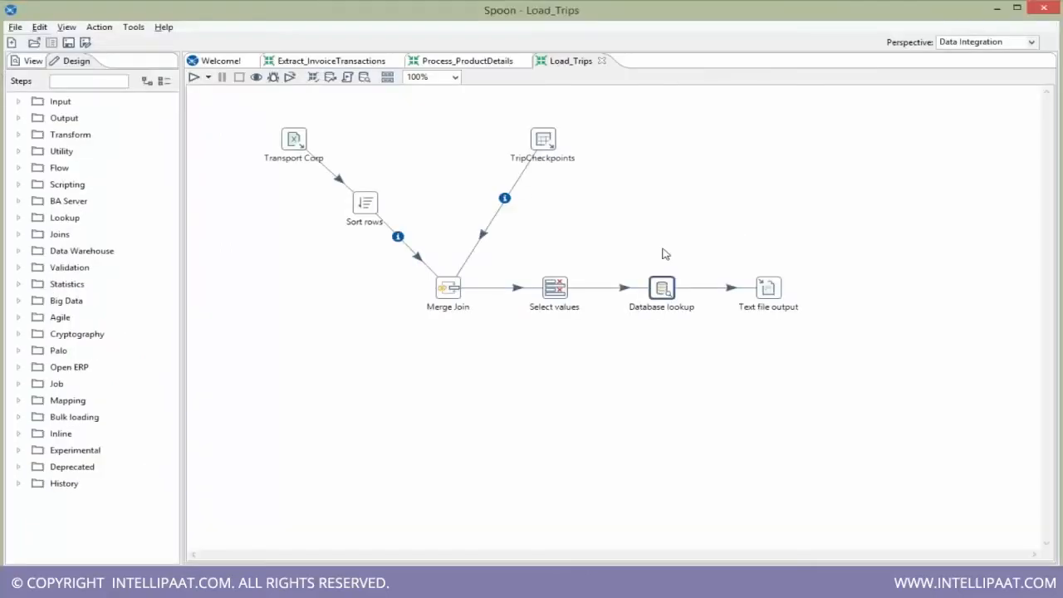
{"action": "double_click", "coordinate": [658, 289]}
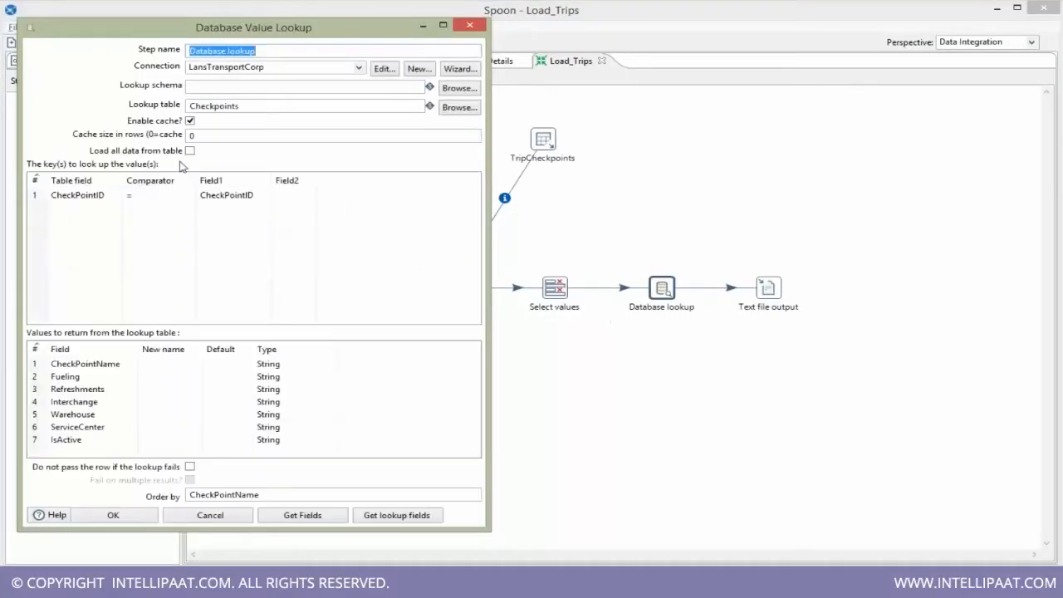
{"action": "left_click", "coordinate": [254, 105]}
{"action": "key", "text": "ctrl+a"}
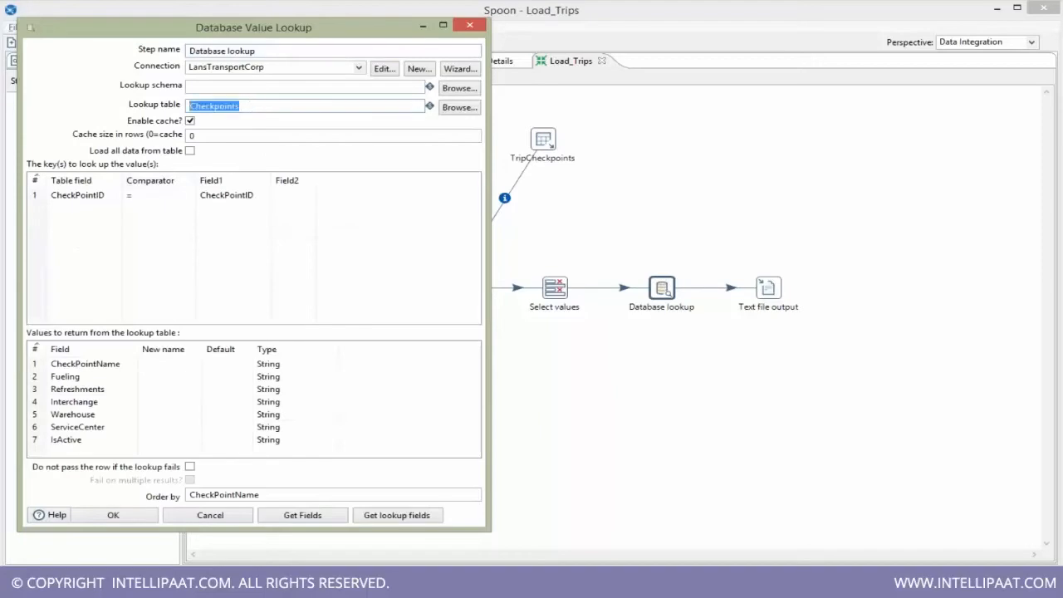
{"action": "key", "text": "ctrl+c"}
{"action": "key", "text": "Escape"}
{"action": "key", "text": "alt+Tab"}
{"action": "key", "text": "ctrl+v"}
{"action": "left_click", "coordinate": [207, 60]}
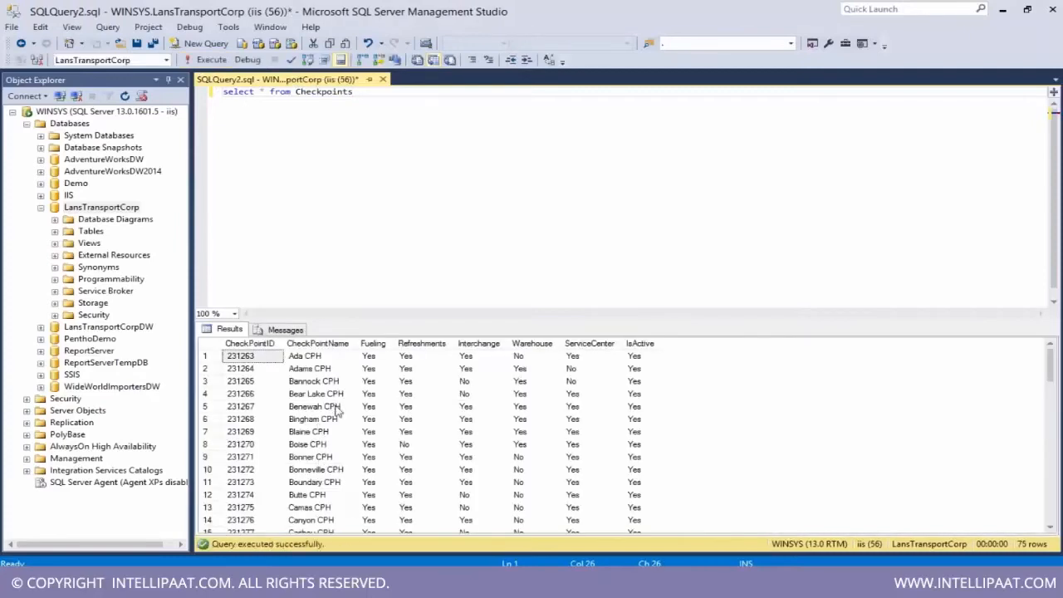
- Restrict the Checkpoints query to checkpointid=231267, using the ID from the TestCheckpoint row, and run it
{"action": "left_click_drag", "start_coordinate": [1057, 374], "coordinate": [1053, 517]}
{"action": "left_click", "coordinate": [257, 522]}
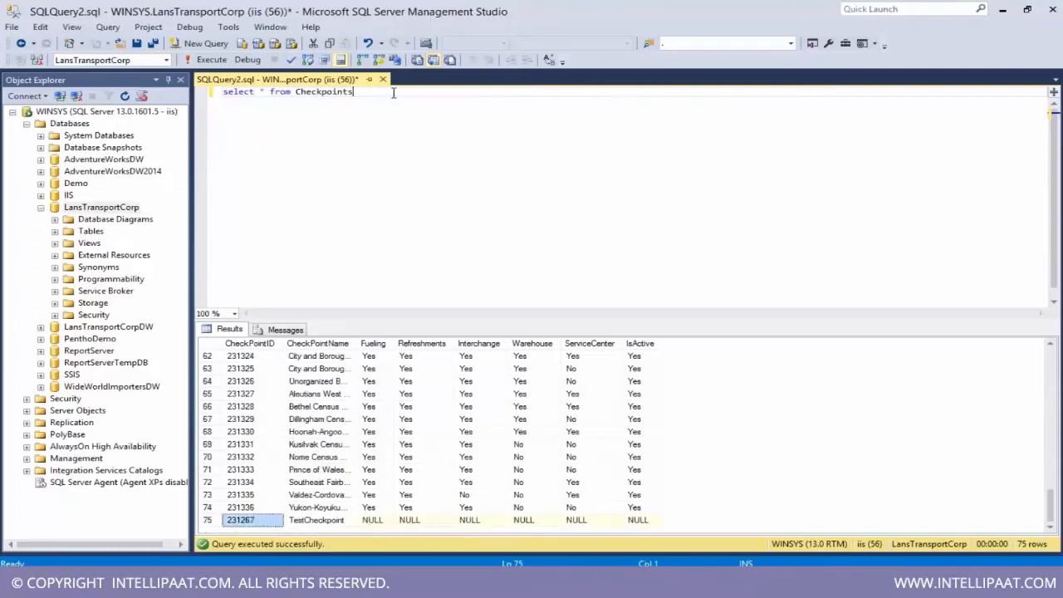
{"action": "left_click", "coordinate": [394, 92]}
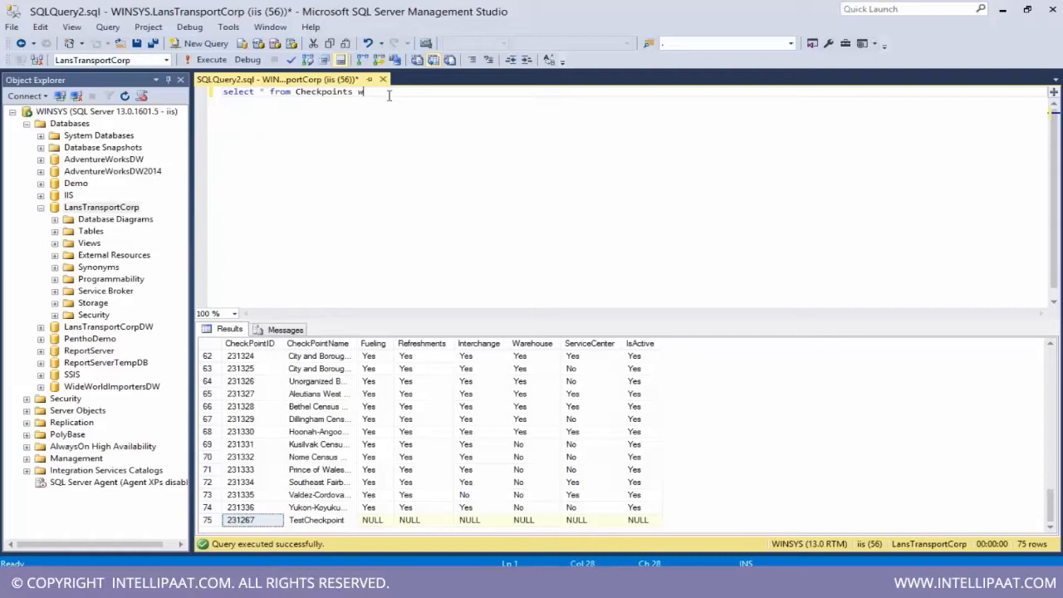
{"action": "key", "text": "ctrl+v"}
{"action": "type", "text": "check"}
{"action": "type", "text": "poi"}
{"action": "type", "text": "ntid="}
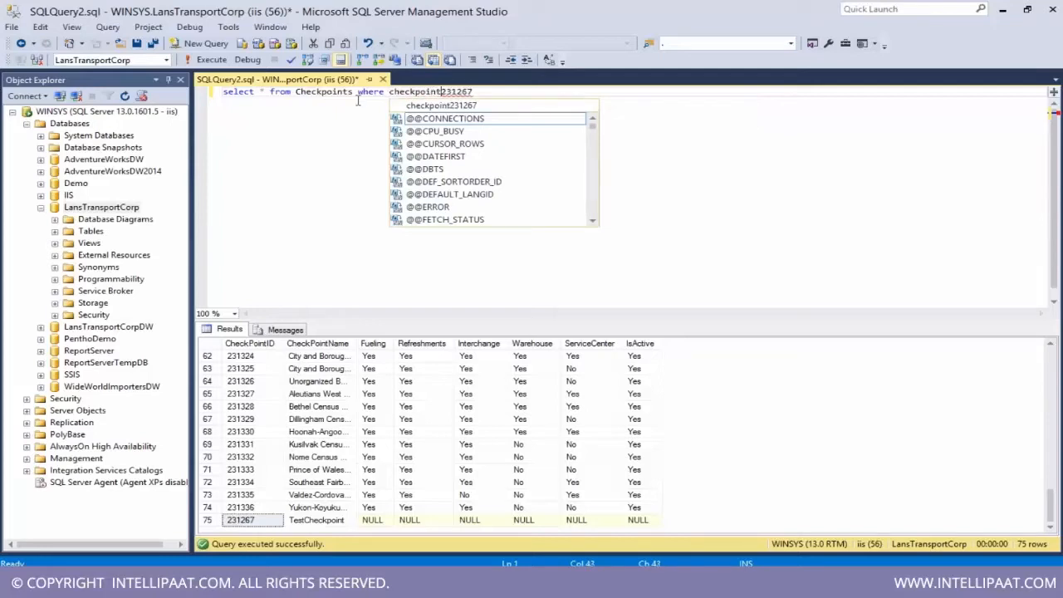
{"action": "key", "text": "F5"}
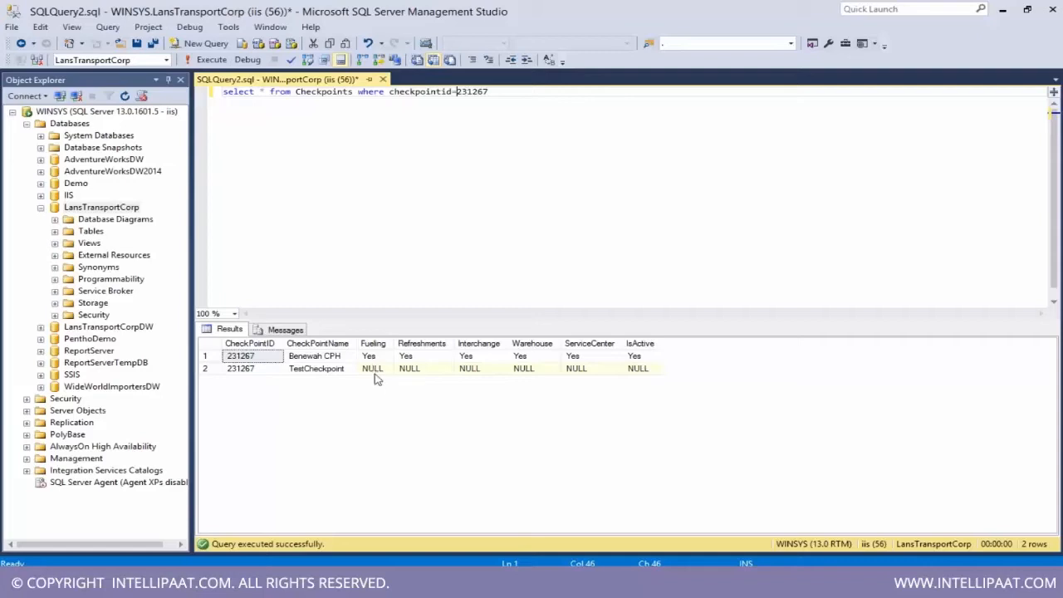
- Open the top 200 rows of LansTransportCorp's dbo.Checkpoints table for editing
{"action": "left_click", "coordinate": [306, 370]}
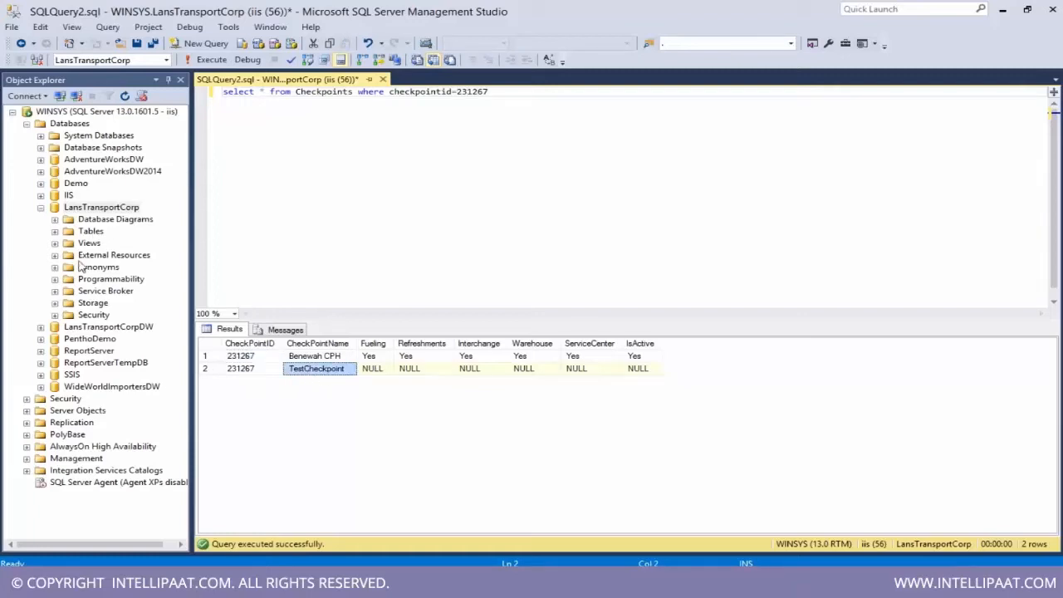
{"action": "left_click", "coordinate": [55, 231]}
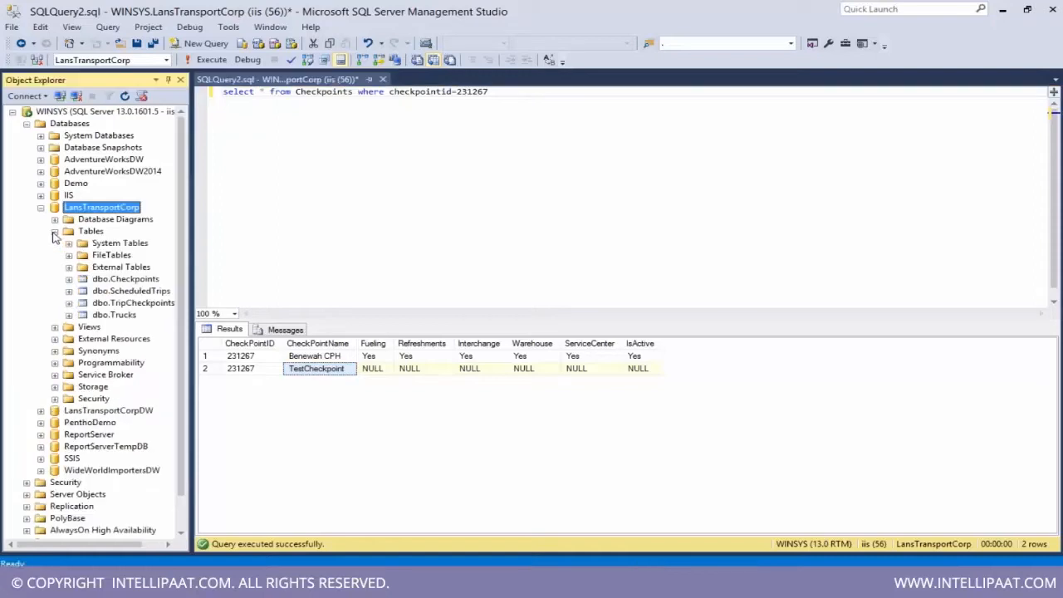
{"action": "left_click", "coordinate": [122, 280]}
{"action": "right_click", "coordinate": [125, 282]}
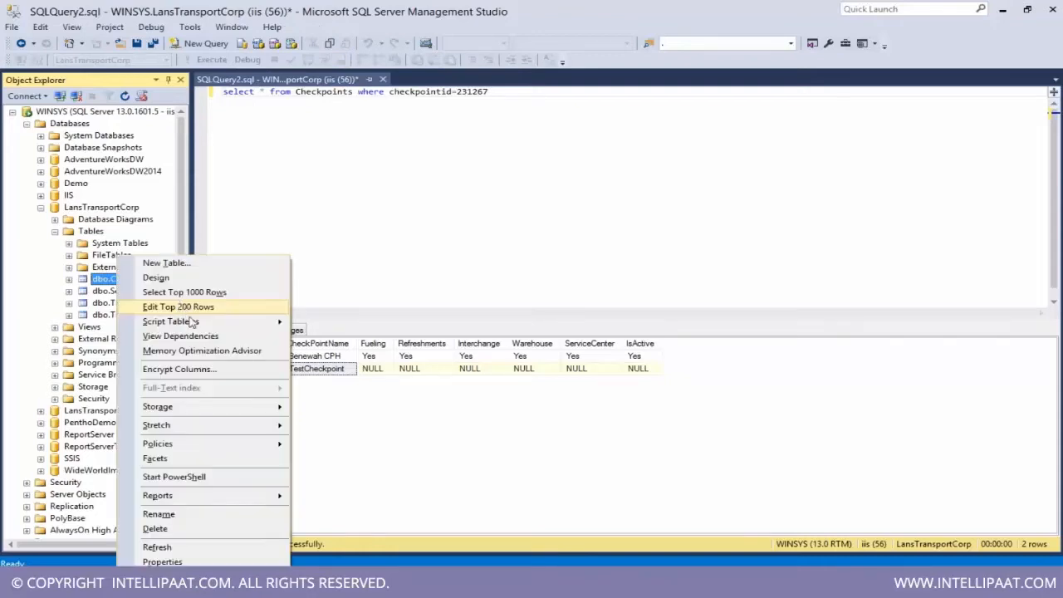
{"action": "left_click", "coordinate": [189, 307]}
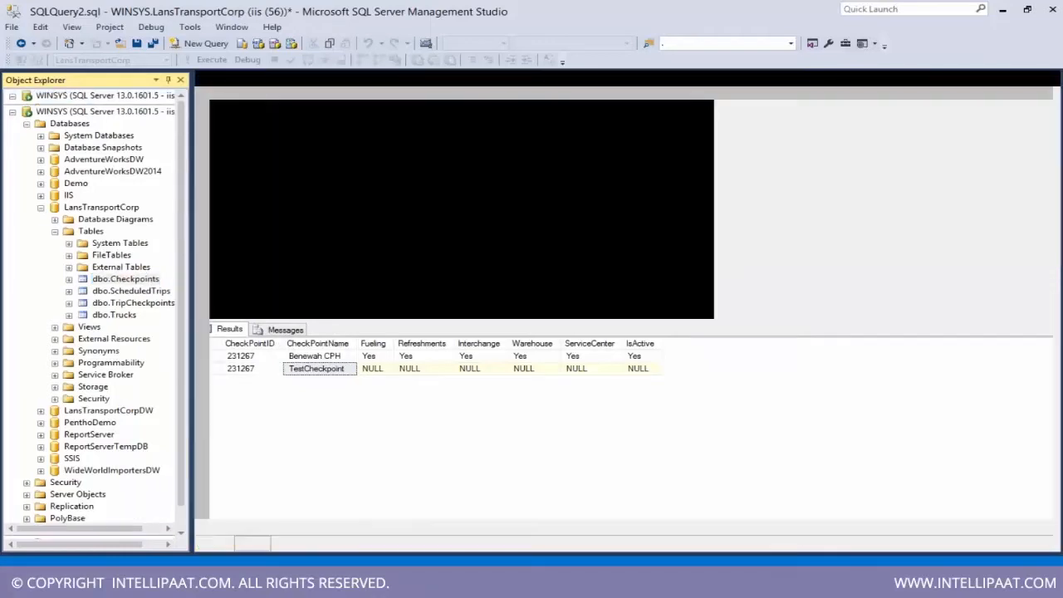
- Rename the TestCheckpoint entry in the last Checkpoints record to AbCheckpoint and commit the row
{"action": "scroll", "coordinate": [356, 374], "scroll_direction": "down", "scroll_amount": 15}
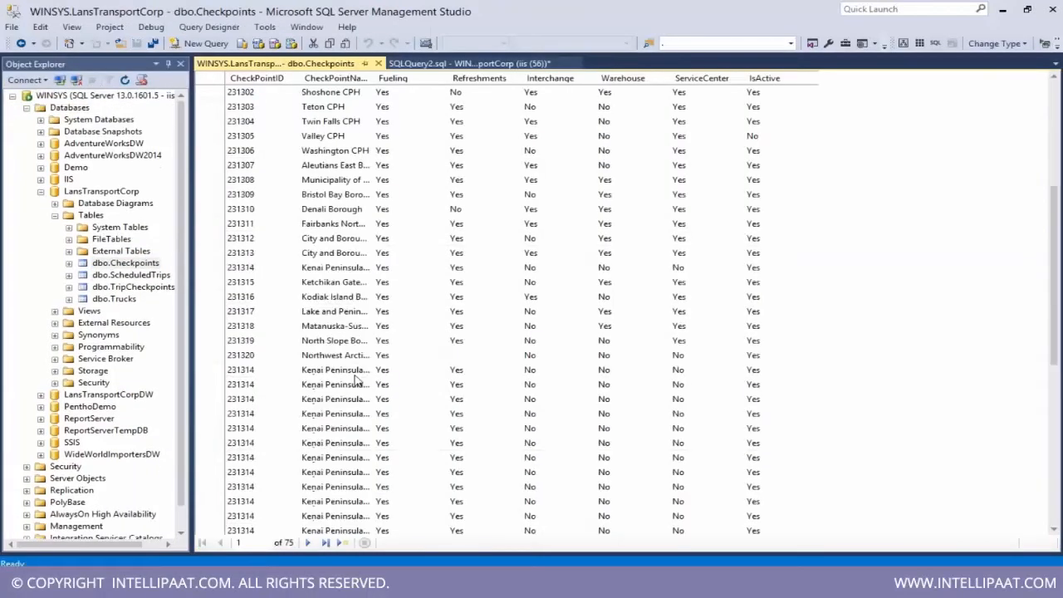
{"action": "left_click", "coordinate": [331, 501]}
{"action": "left_click_drag", "start_coordinate": [319, 504], "coordinate": [301, 503]}
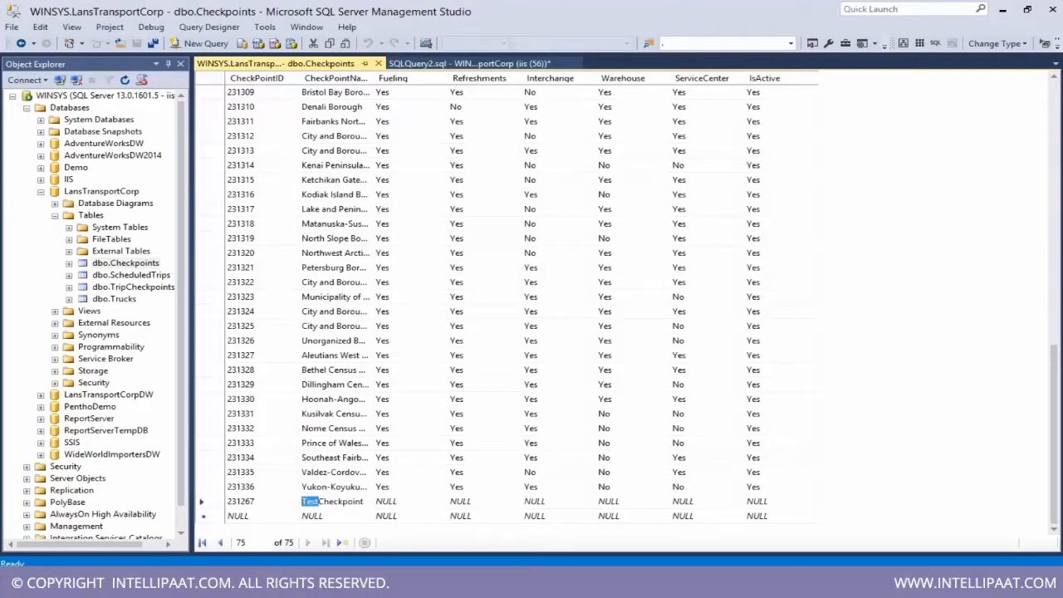
{"action": "type", "text": "Ab"}
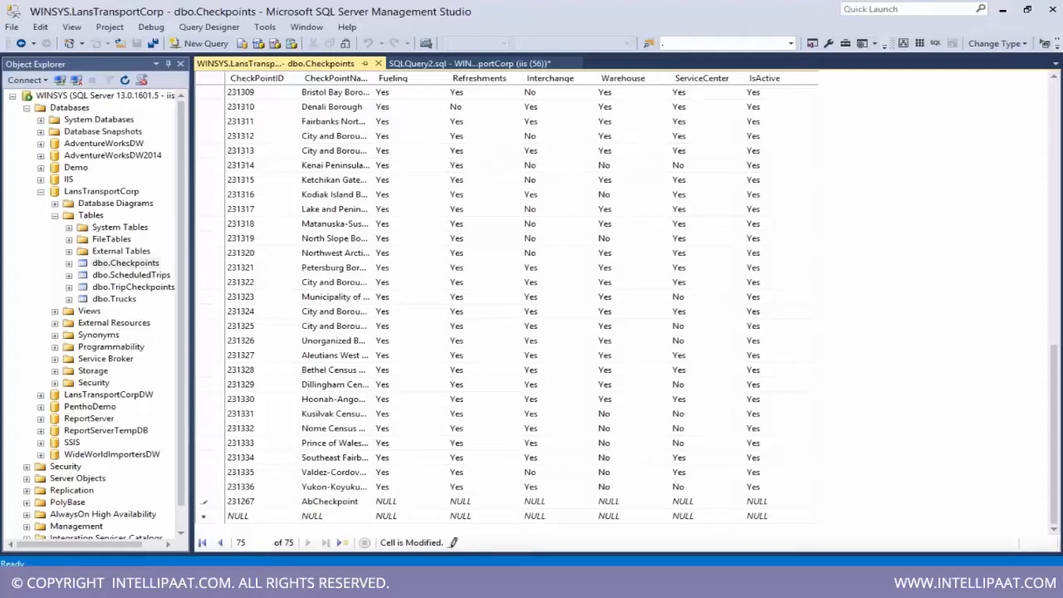
{"action": "key", "text": "Down"}
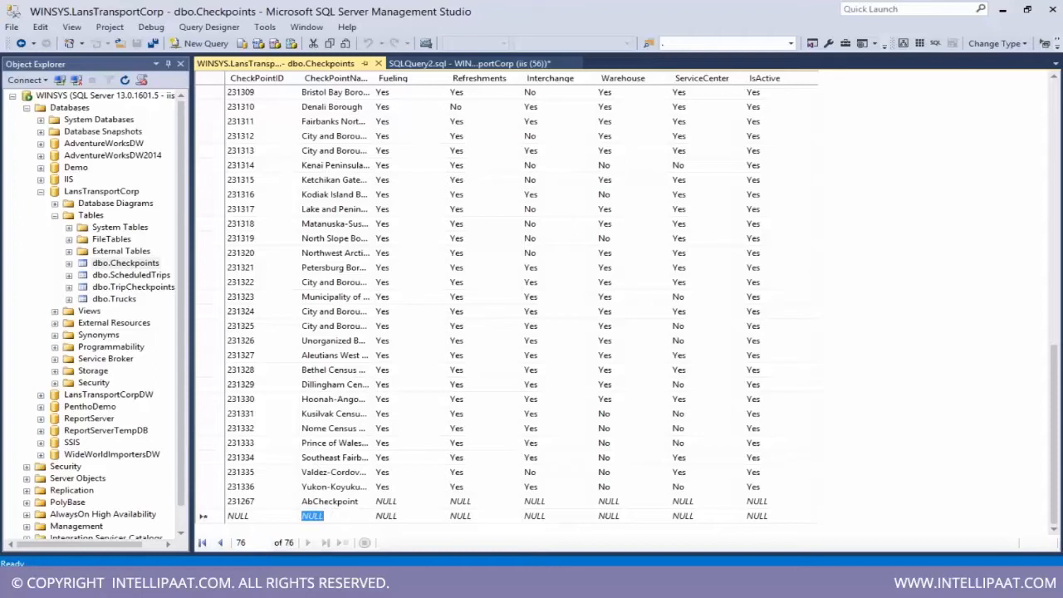
- Switch to Spoon and review the Order by setting of the Database lookup step without changing it
{"action": "left_click", "coordinate": [287, 580]}
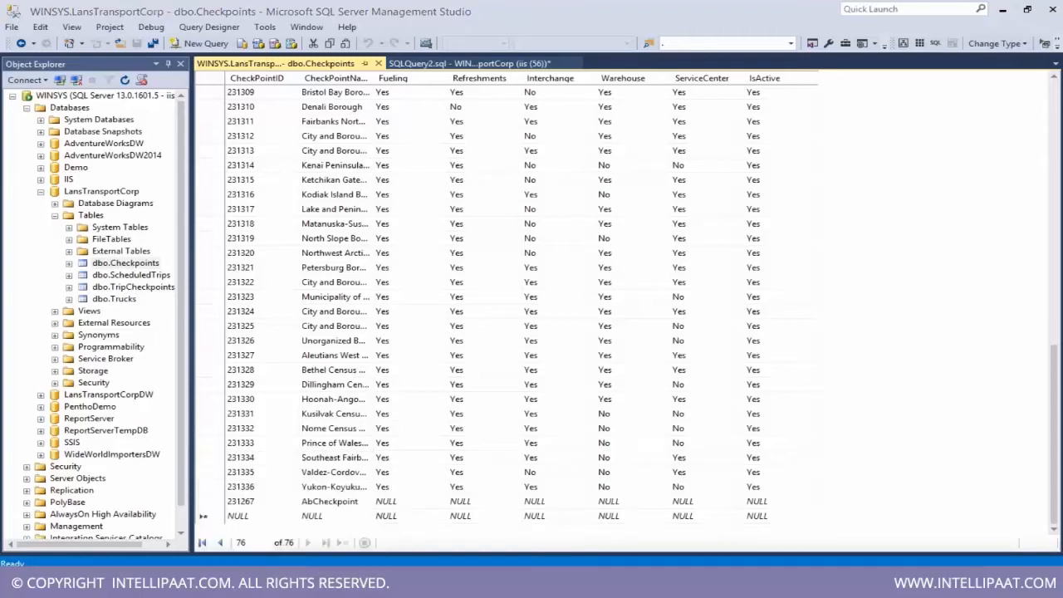
{"action": "double_click", "coordinate": [668, 291]}
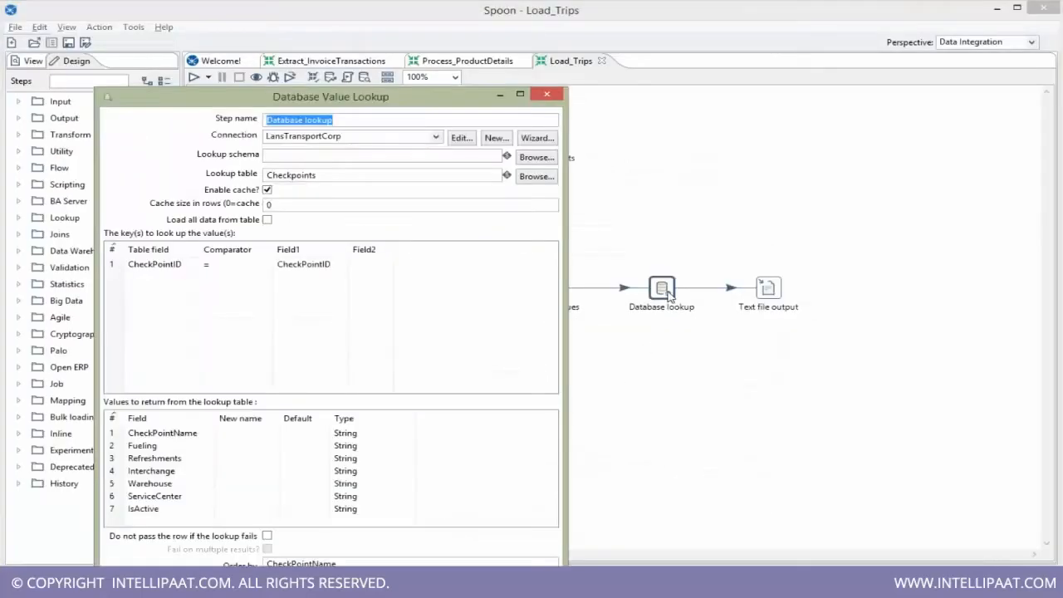
{"action": "left_click_drag", "start_coordinate": [369, 98], "coordinate": [416, 73]}
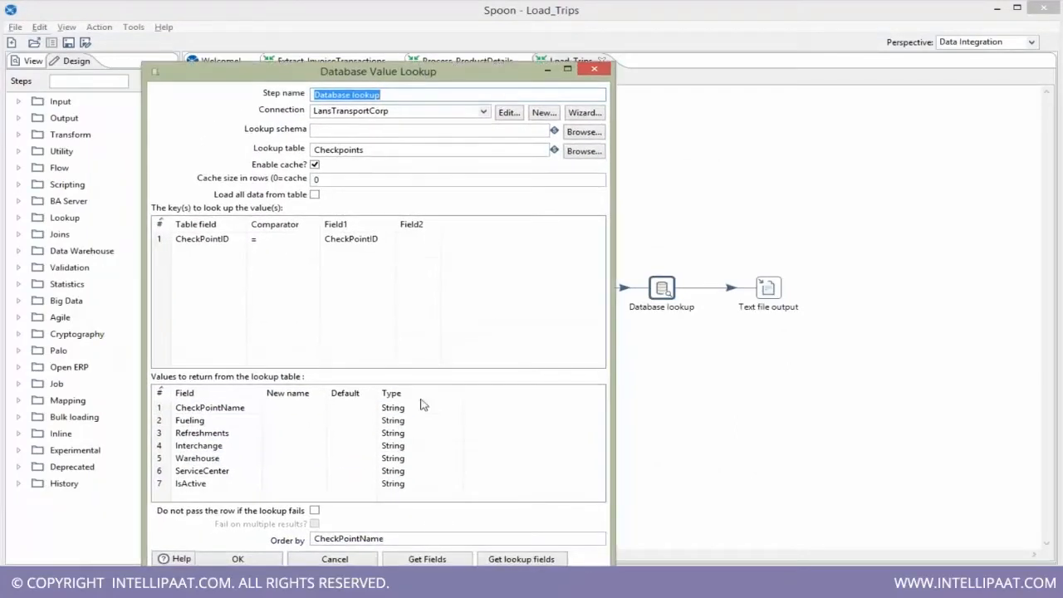
{"action": "double_click", "coordinate": [316, 538]}
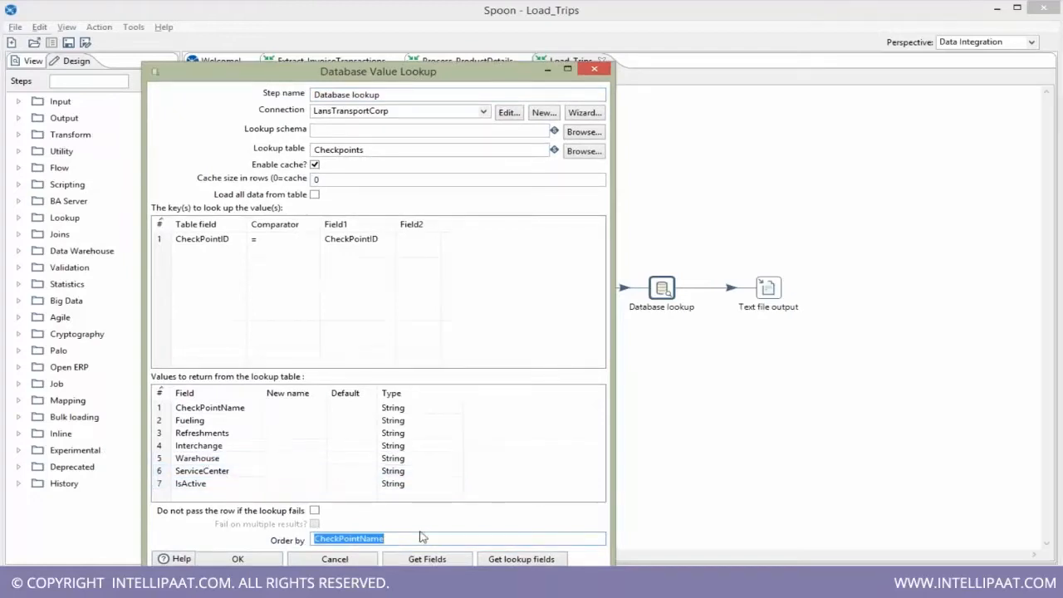
{"action": "left_click_drag", "start_coordinate": [421, 535], "coordinate": [310, 534]}
{"action": "left_click", "coordinate": [334, 559]}
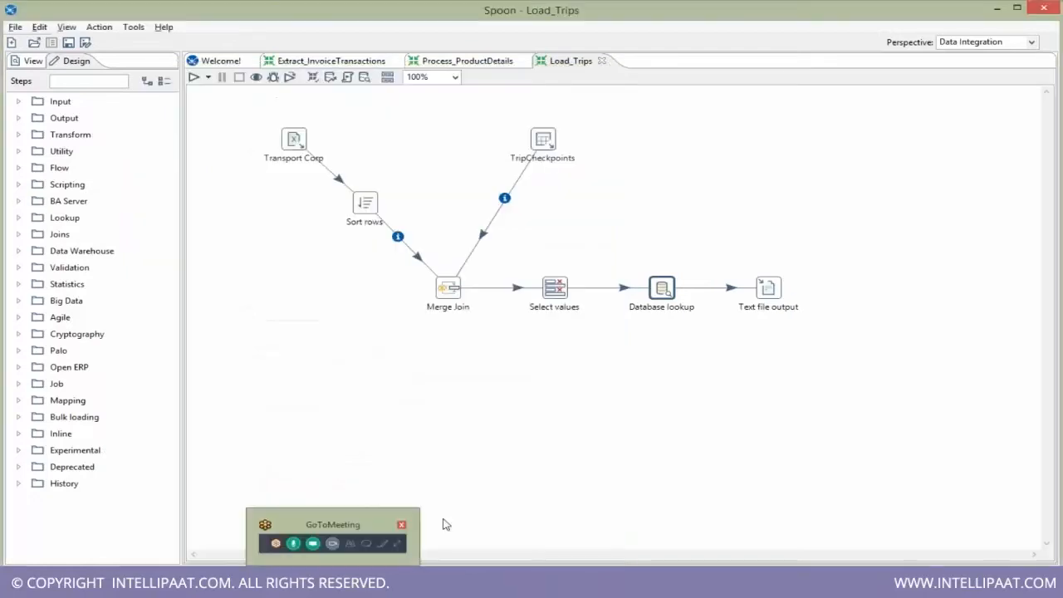
- Run the Load_Trips transformation locally with Basic logging
{"action": "left_click", "coordinate": [194, 77]}
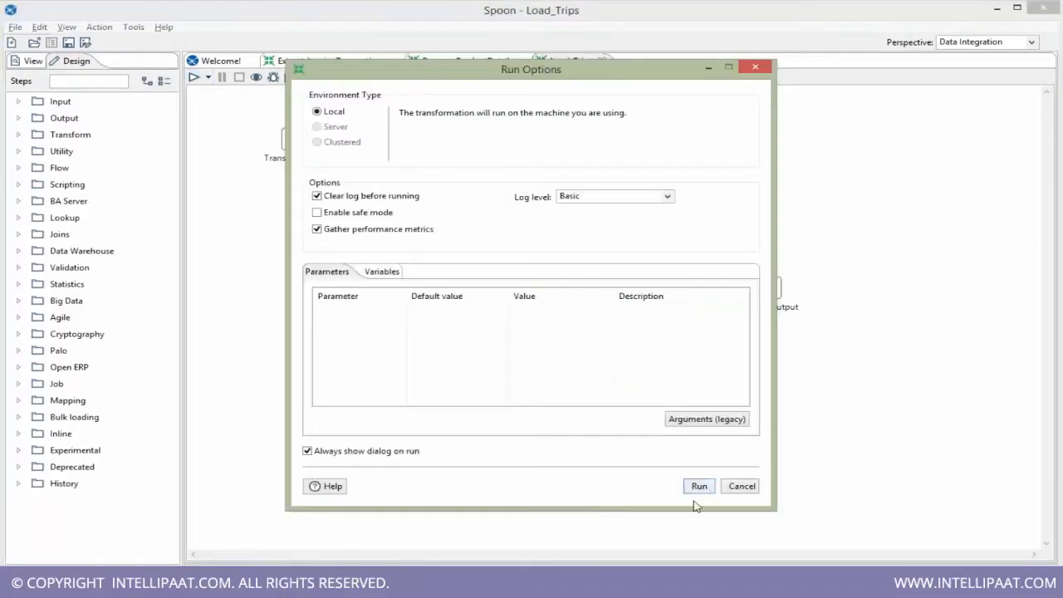
{"action": "left_click", "coordinate": [699, 487]}
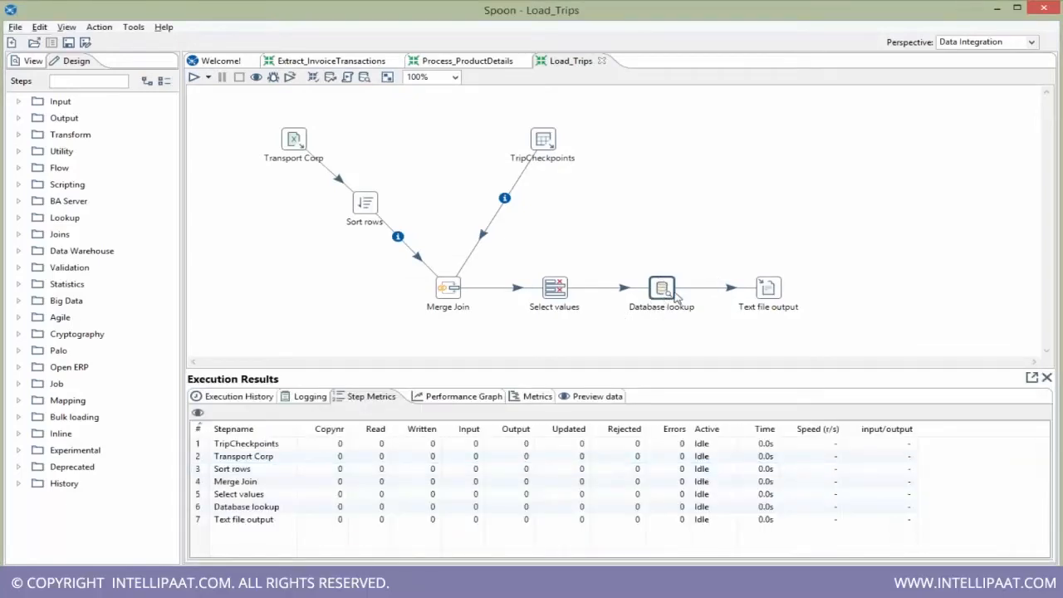
{"action": "mouse_move", "coordinate": [660, 299]}
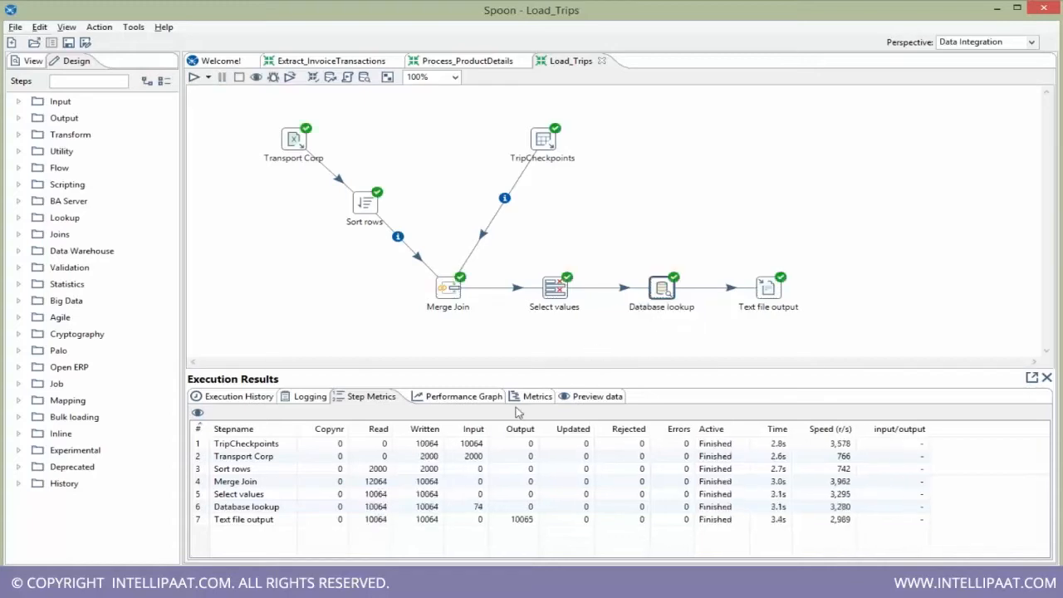
- Open LansTripsExtract.csv from C:\Source Files\Data Source\Flat File Source in Notepad and examine the checkpoint name in its first record
{"action": "double_click", "coordinate": [765, 291]}
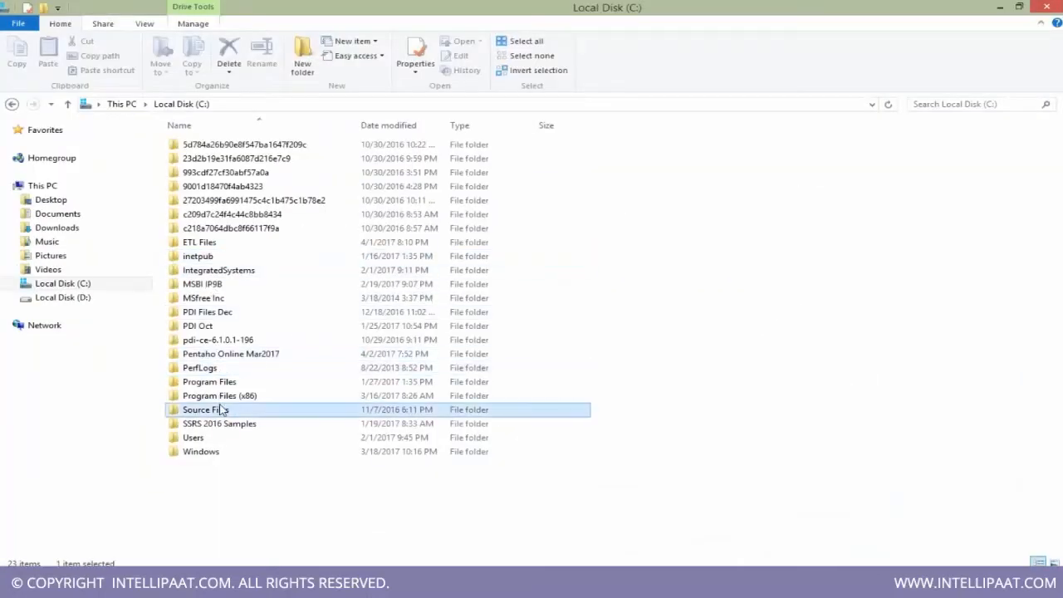
{"action": "double_click", "coordinate": [218, 409]}
{"action": "double_click", "coordinate": [226, 149]}
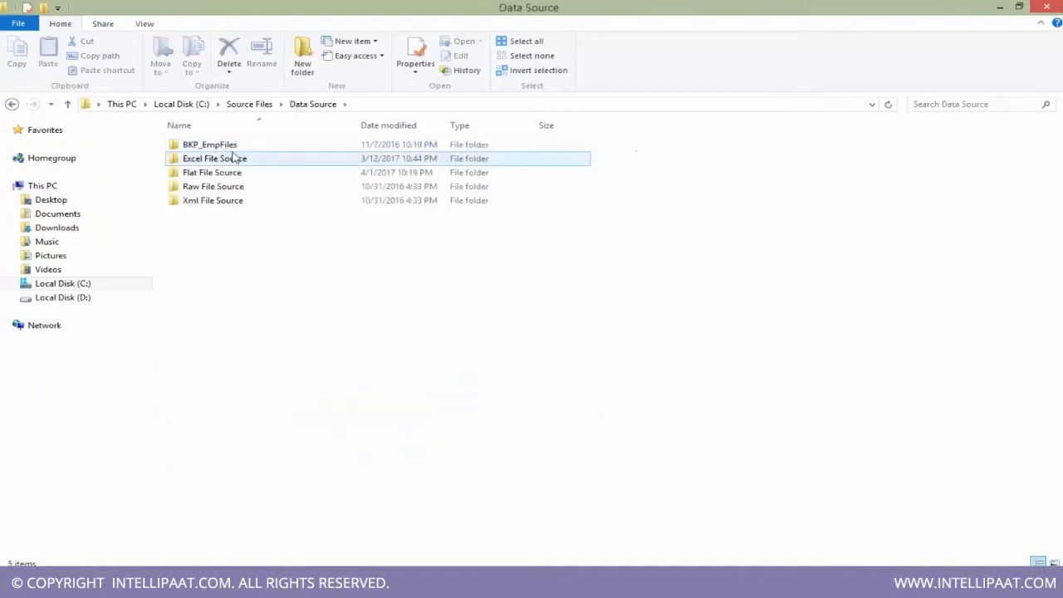
{"action": "left_click", "coordinate": [237, 171]}
{"action": "double_click", "coordinate": [237, 172]}
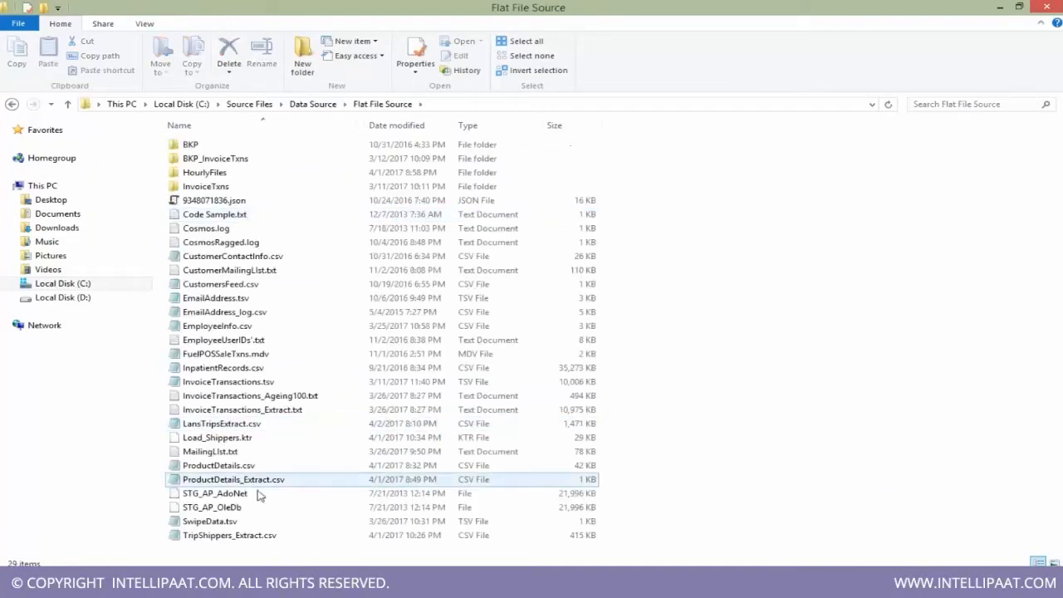
{"action": "key", "text": "Return"}
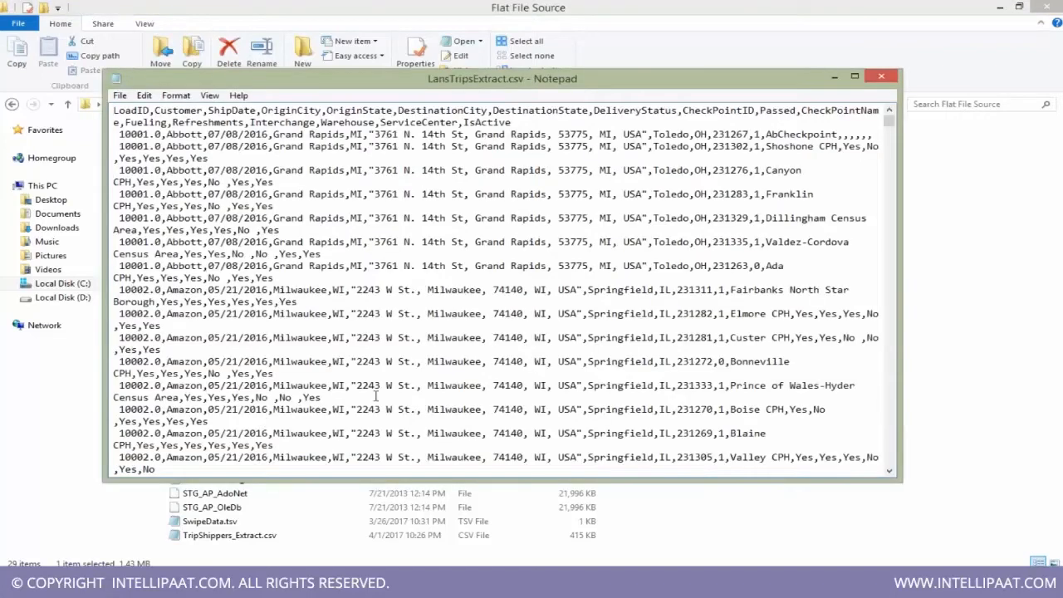
{"action": "left_click_drag", "start_coordinate": [767, 133], "coordinate": [834, 135]}
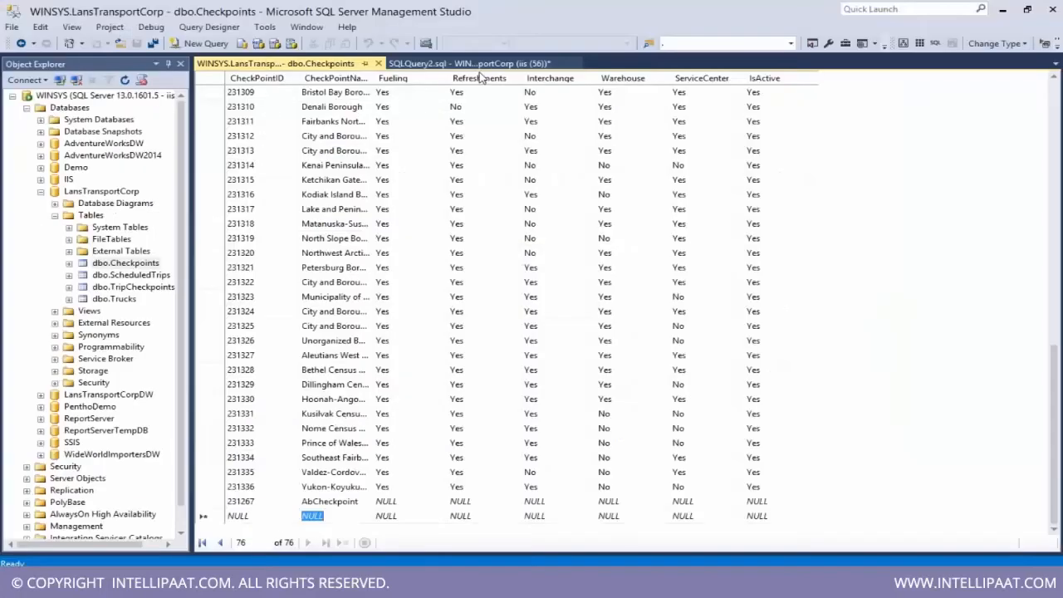
- Take the checkpoint name Benewah CPH from the SQL query results and search for it in LansTripsExtract.csv
{"action": "left_click", "coordinate": [452, 65]}
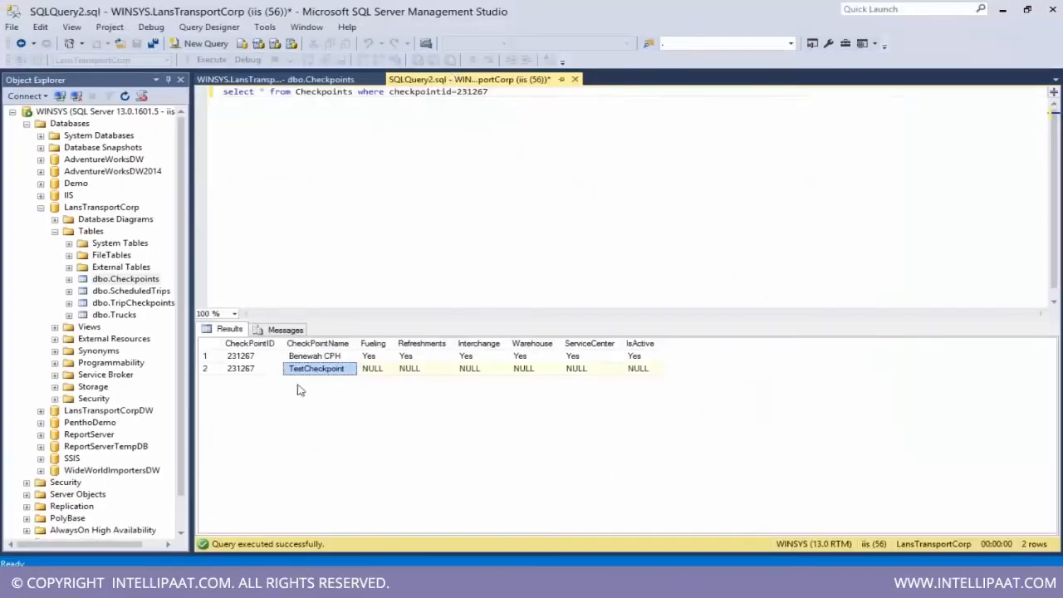
{"action": "key", "text": "Up"}
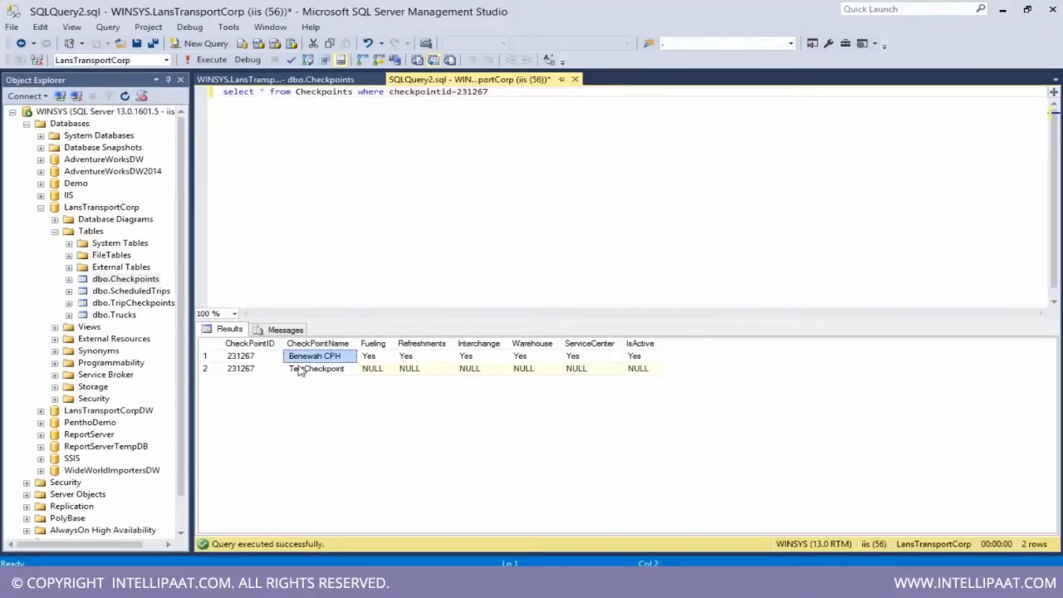
{"action": "key", "text": "alt+Tab"}
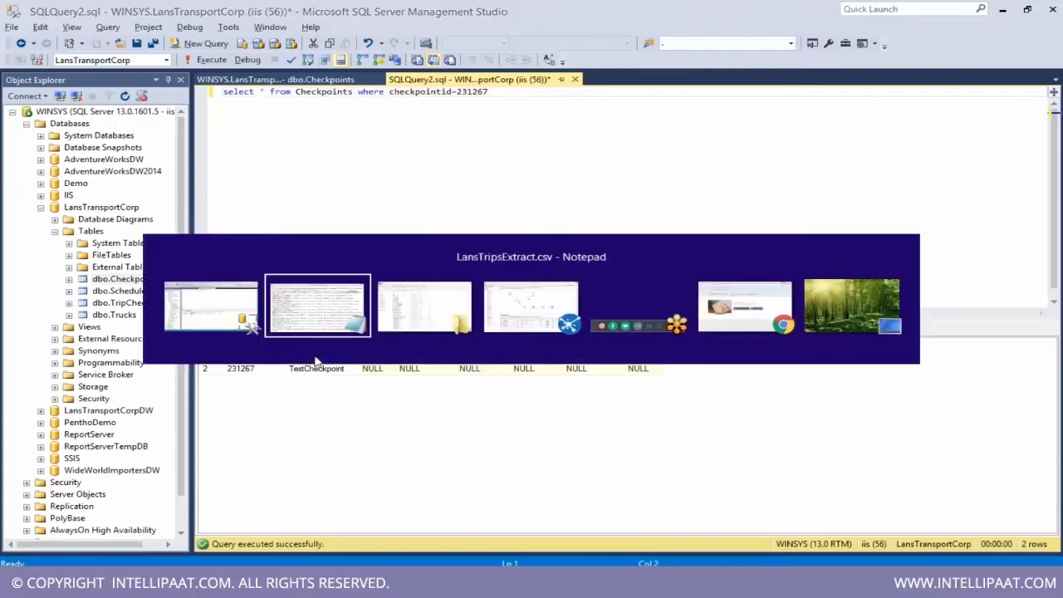
{"action": "left_click", "coordinate": [222, 110]}
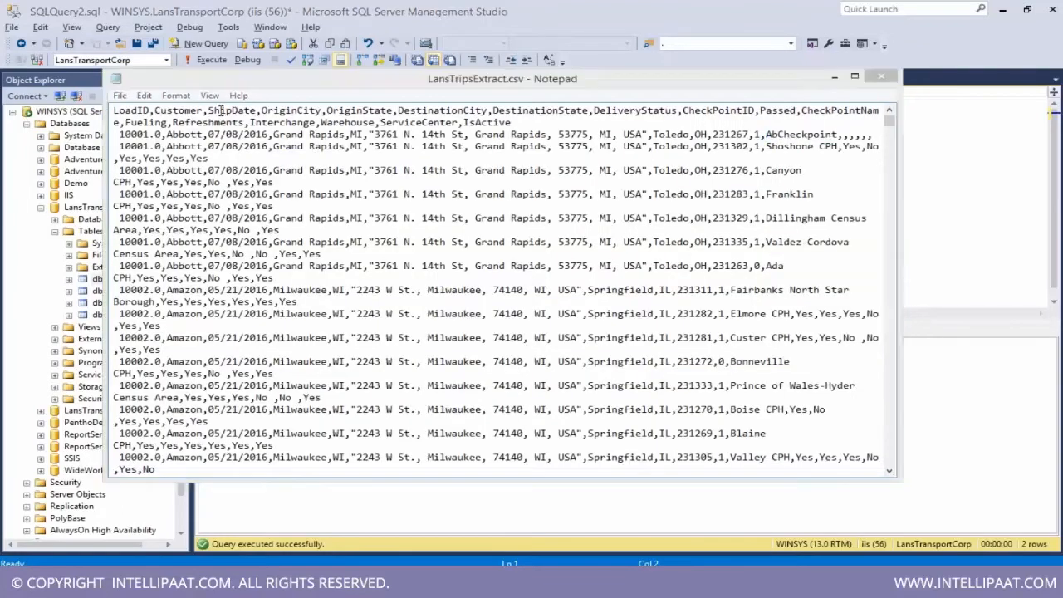
{"action": "key", "text": "ctrl+f"}
{"action": "type", "text": "Benewah CPH"}
{"action": "left_click", "coordinate": [378, 217]}
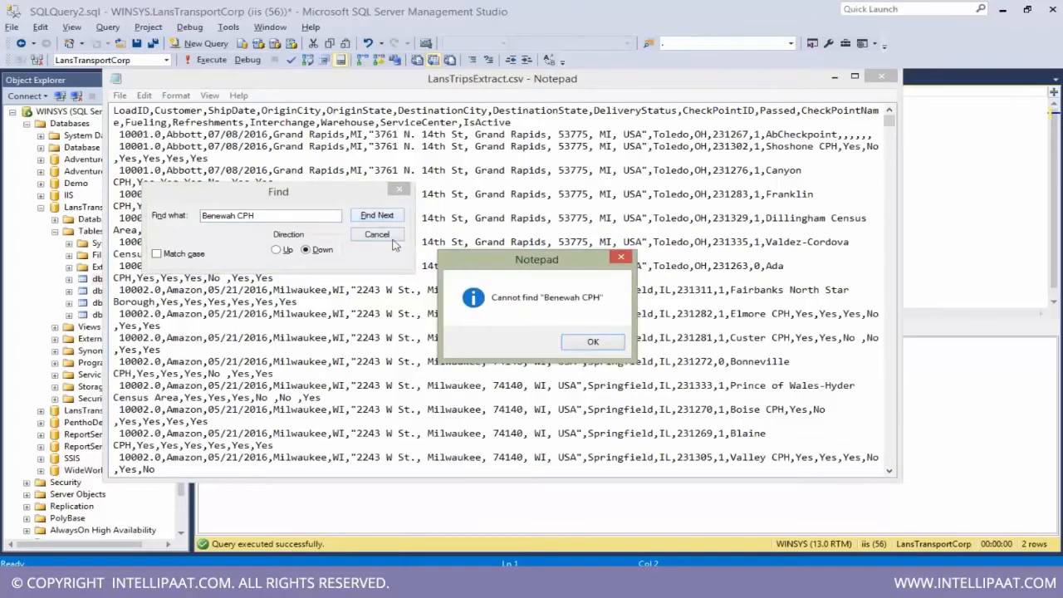
- Close the search in LansTripsExtract.csv, examine the checkpoint name in the first record again and put the file away
{"action": "left_click", "coordinate": [591, 342]}
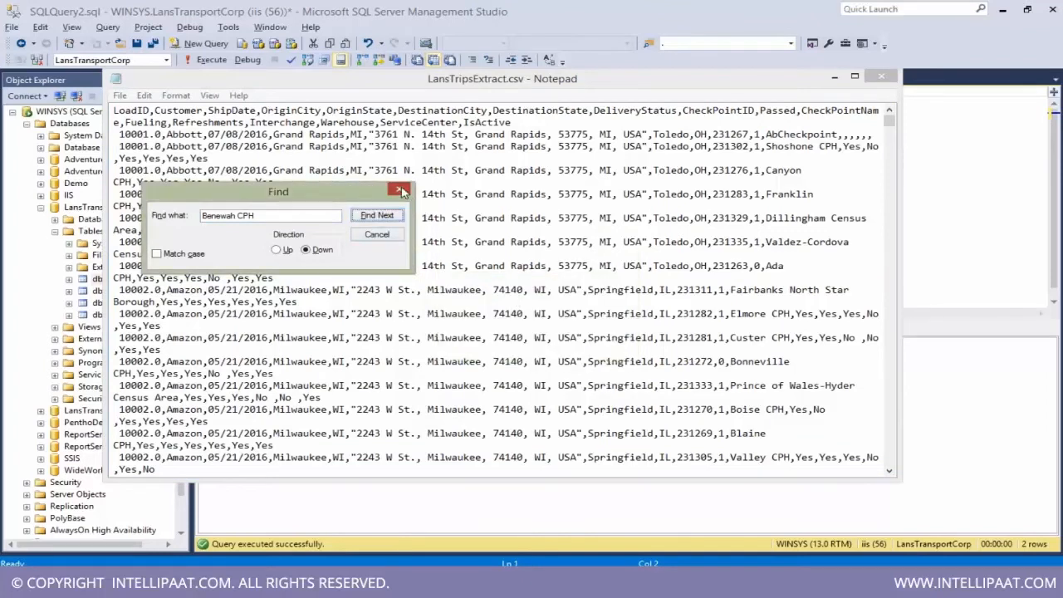
{"action": "left_click", "coordinate": [400, 190]}
{"action": "left_click_drag", "start_coordinate": [766, 137], "coordinate": [835, 137]}
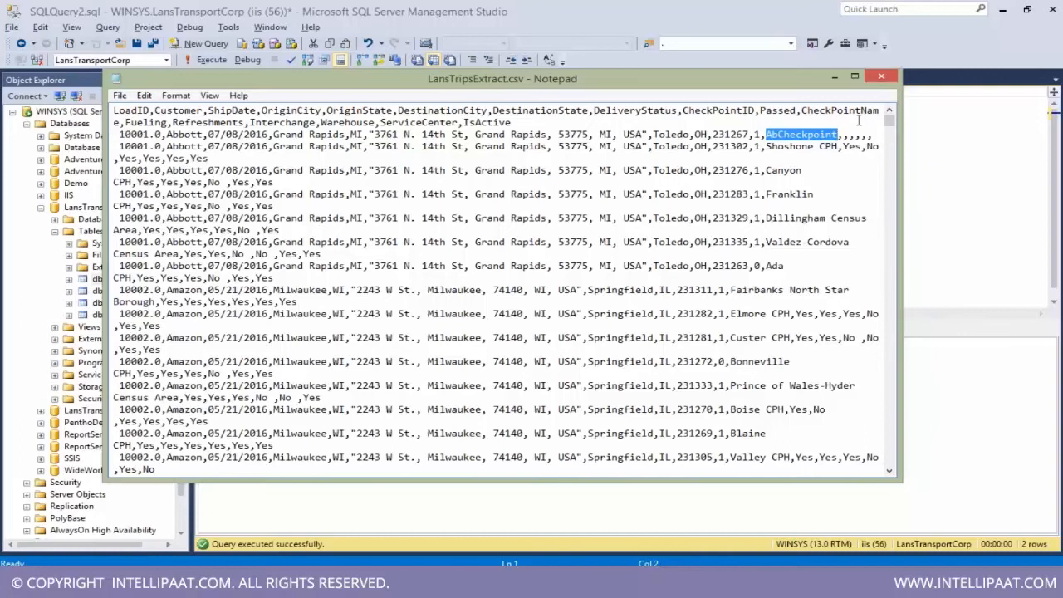
{"action": "left_click", "coordinate": [833, 75]}
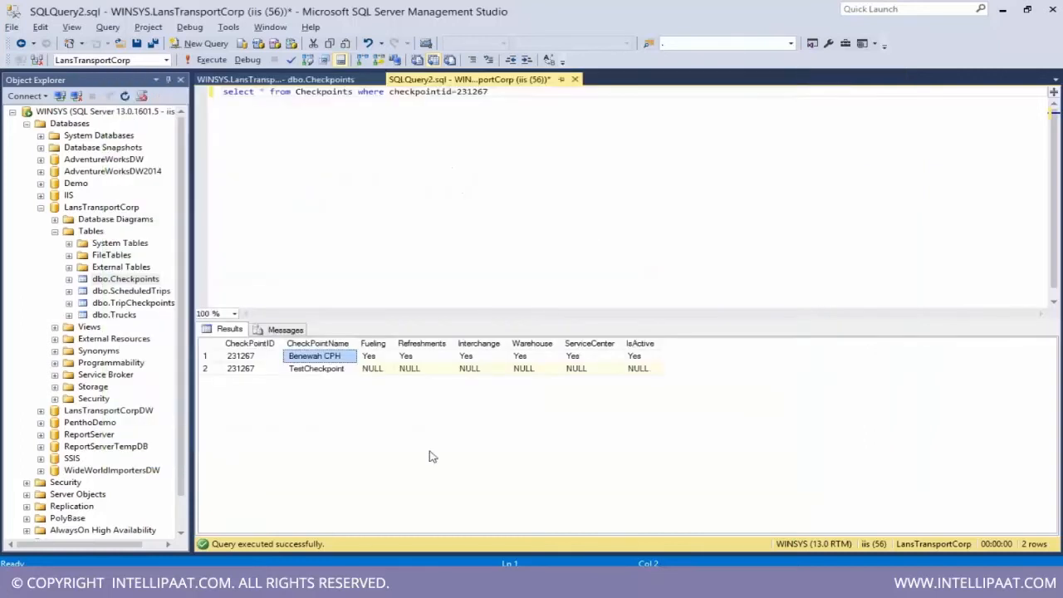
- Switch to Spoon and disable the hops from Select values to Database lookup and from Database lookup to Text file output
{"action": "left_click", "coordinate": [490, 583]}
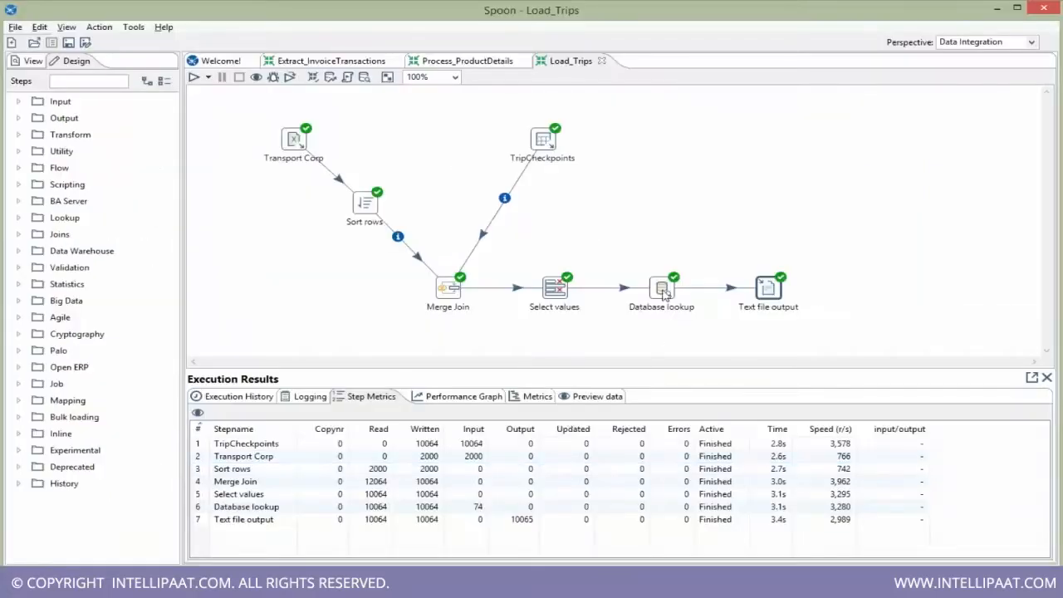
{"action": "left_click", "coordinate": [639, 288]}
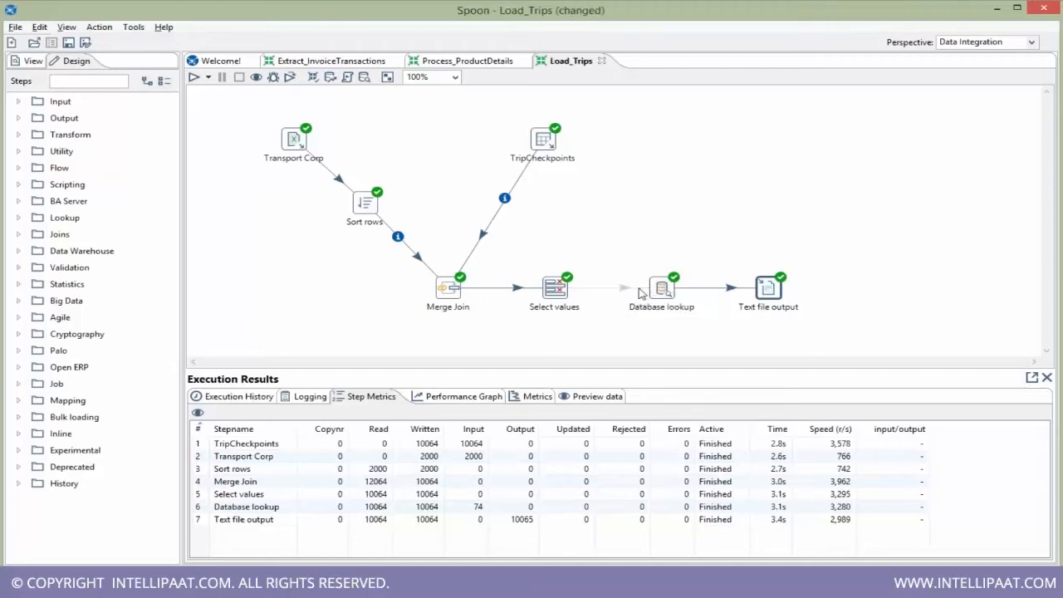
{"action": "left_click", "coordinate": [720, 288]}
{"action": "mouse_move", "coordinate": [664, 291]}
{"action": "left_mouse_down"}
{"action": "mouse_move", "coordinate": [666, 305]}
{"action": "mouse_move", "coordinate": [669, 294]}
{"action": "left_mouse_up"}
- Add a Stream lookup step above Text file output and connect it between Select values and Text file output
{"action": "type", "text": "str"}
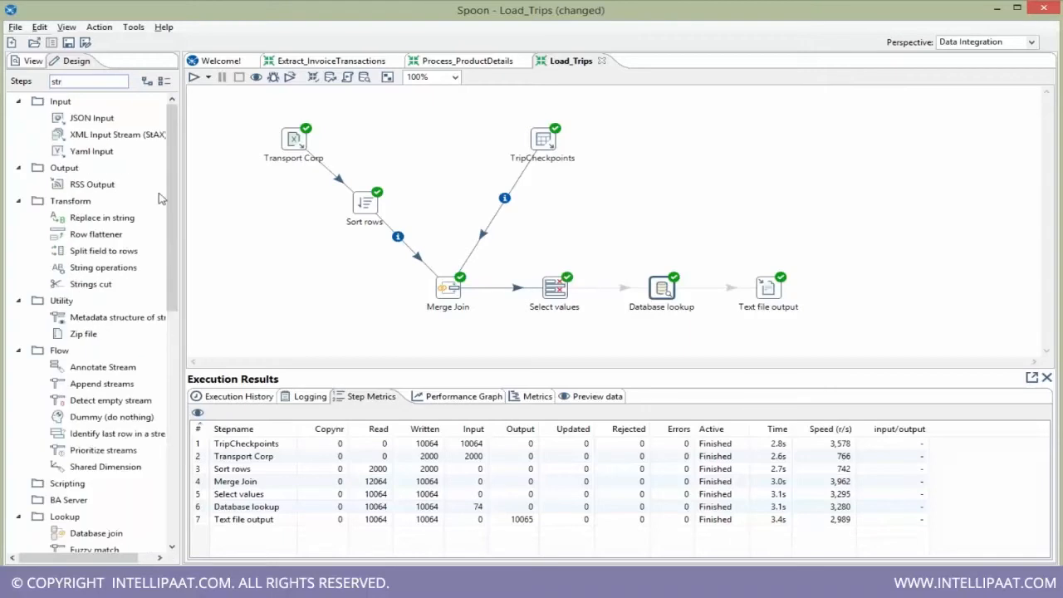
{"action": "type", "text": "ea"}
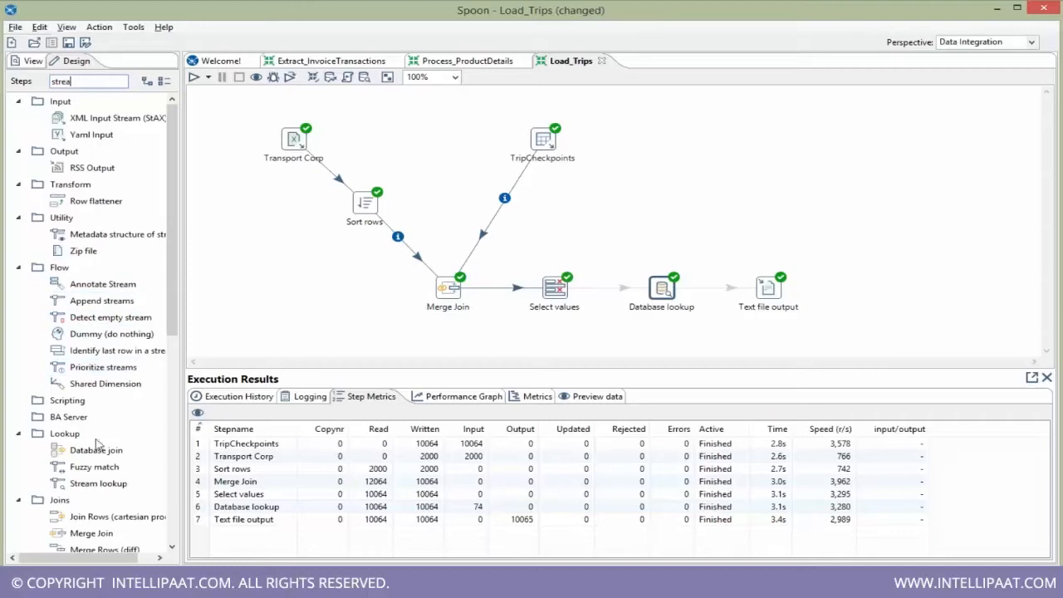
{"action": "left_click_drag", "start_coordinate": [95, 483], "coordinate": [768, 226]}
{"action": "mouse_move", "coordinate": [561, 288]}
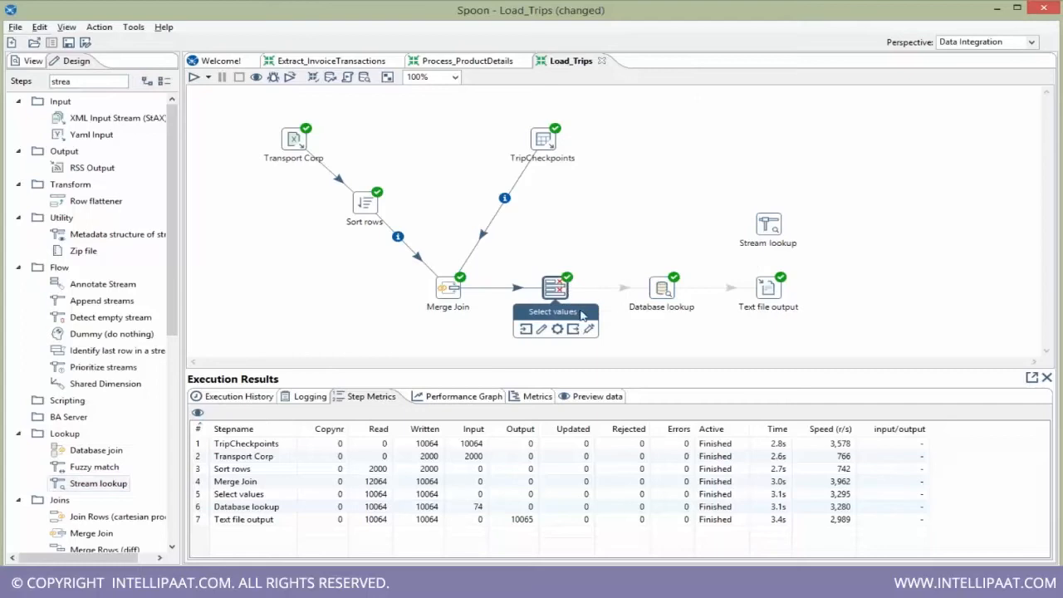
{"action": "left_click_drag", "start_coordinate": [577, 330], "coordinate": [776, 231]}
{"action": "left_click", "coordinate": [813, 235]}
{"action": "mouse_move", "coordinate": [777, 230]}
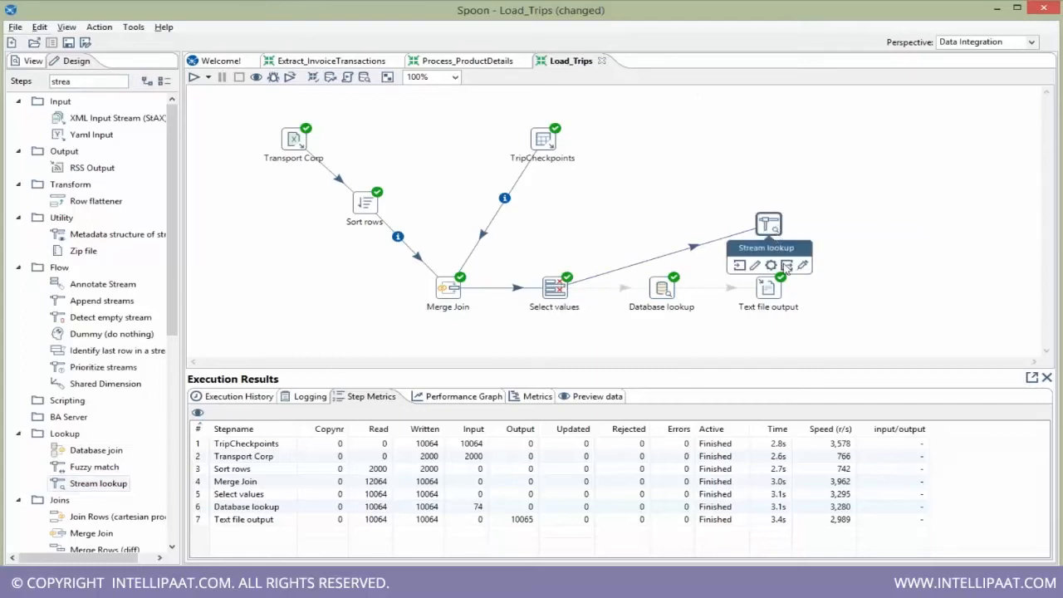
{"action": "left_click_drag", "start_coordinate": [786, 265], "coordinate": [776, 289]}
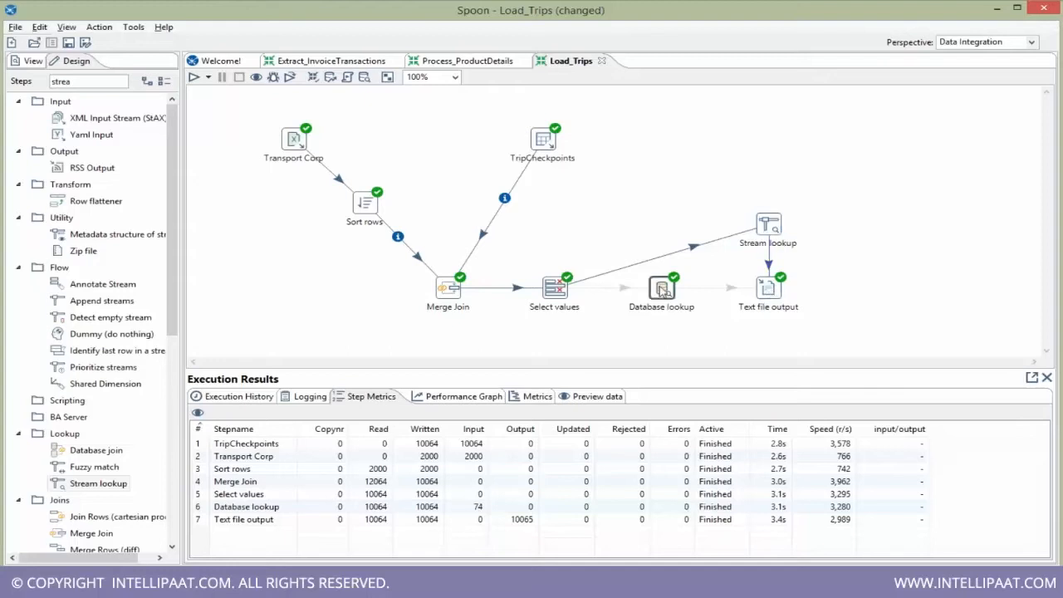
- Review the lookup table in the Database lookup step and the Stream lookup step's settings without changing them
{"action": "double_click", "coordinate": [662, 289]}
{"action": "double_click", "coordinate": [365, 194]}
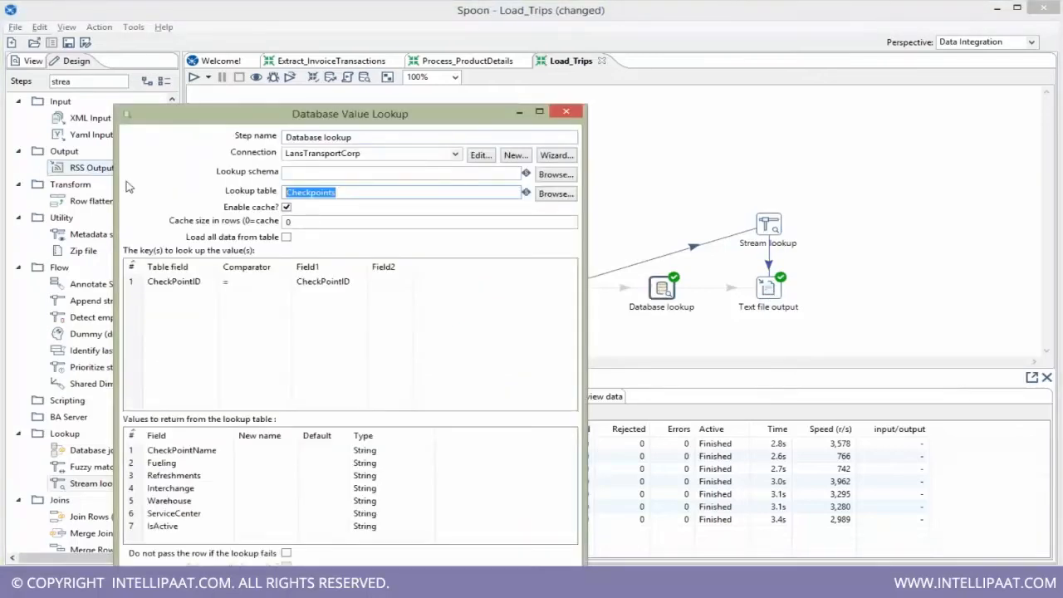
{"action": "left_click", "coordinate": [565, 111]}
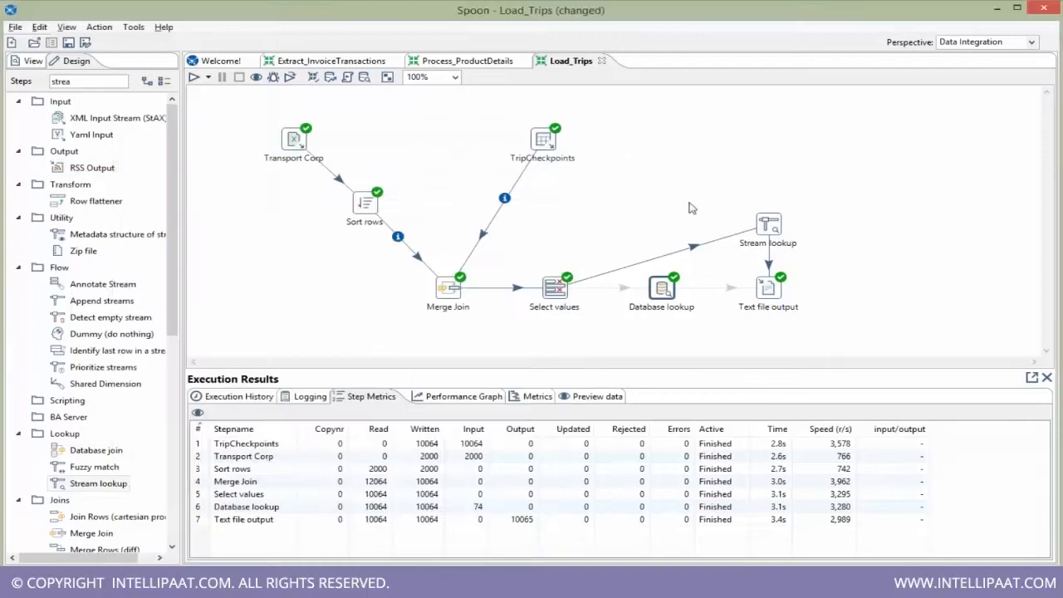
{"action": "double_click", "coordinate": [767, 226]}
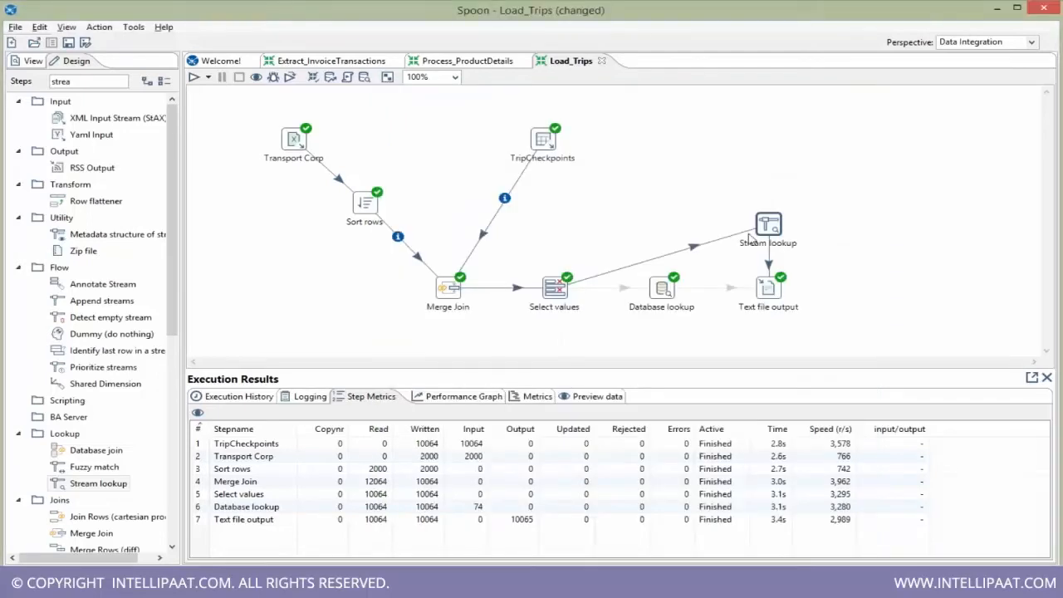
{"action": "right_click", "coordinate": [719, 242]}
{"action": "left_click", "coordinate": [699, 251]}
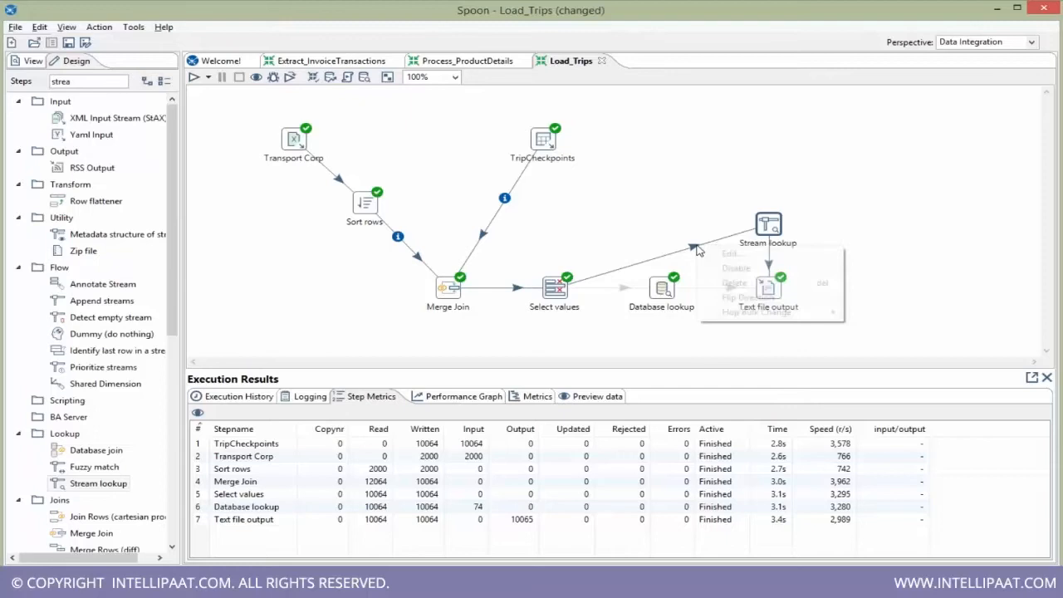
{"action": "left_click", "coordinate": [660, 172]}
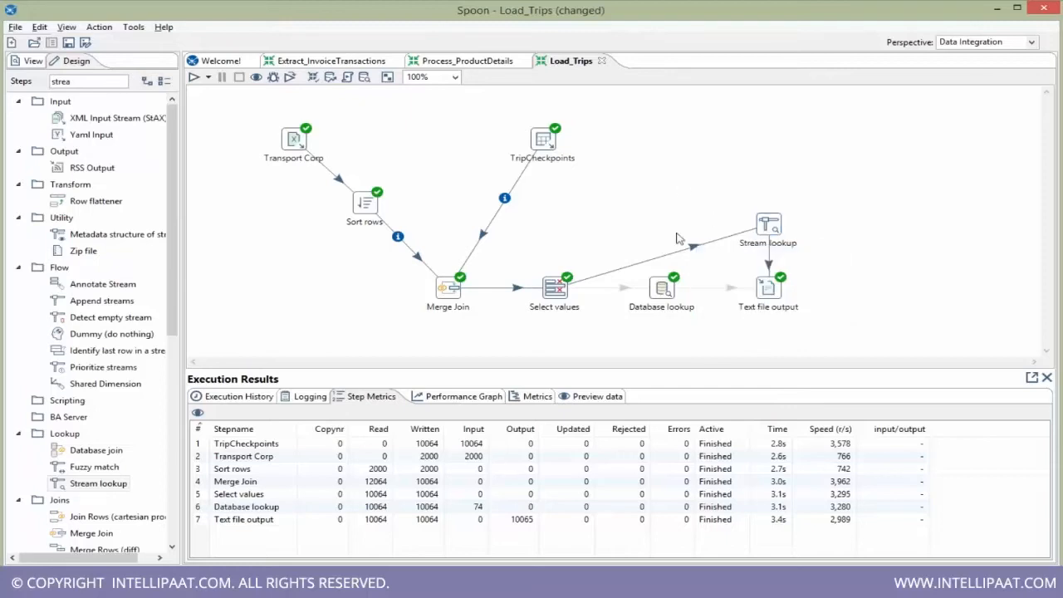
{"action": "left_click_drag", "start_coordinate": [104, 80], "coordinate": [22, 80]}
{"action": "type", "text": "t"}
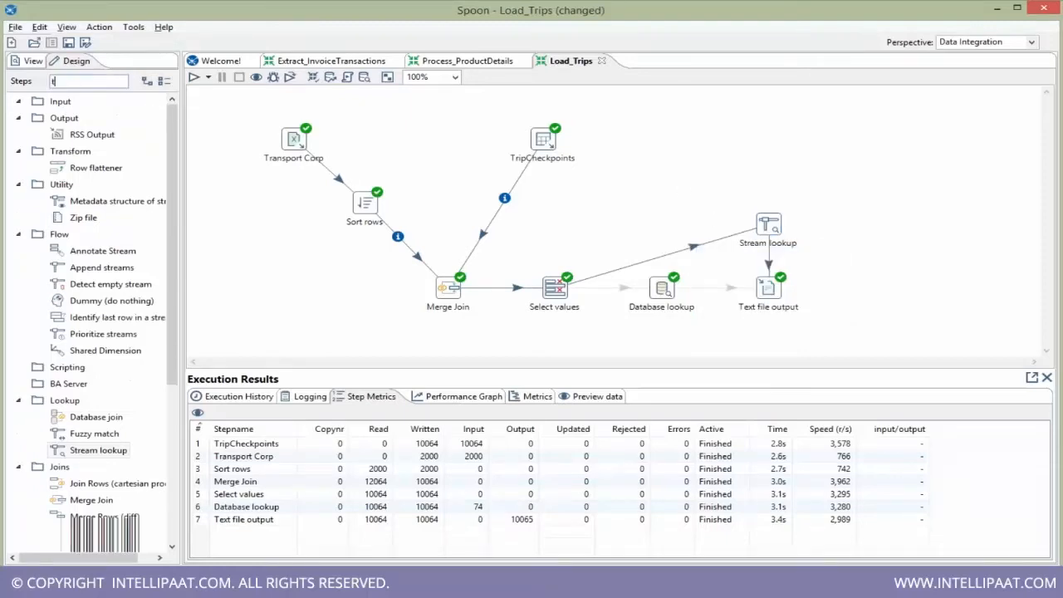
{"action": "type", "text": "ab"}
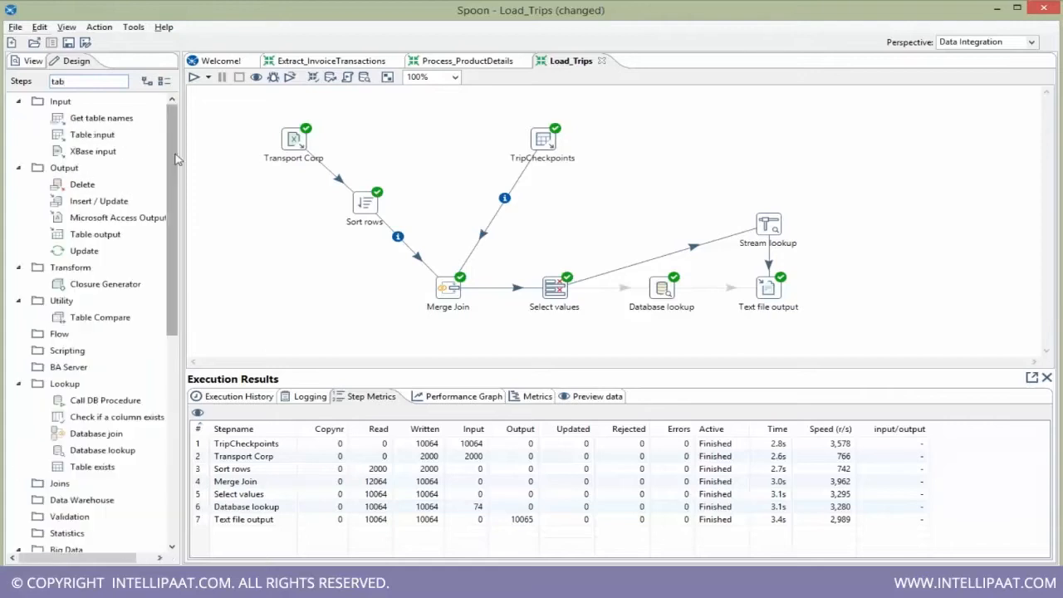
- Duplicate the TripCheckpoints table input and place the copy above the Stream lookup step
{"action": "left_click", "coordinate": [542, 139]}
{"action": "key", "text": "ctrl+c"}
{"action": "key", "text": "ctrl+v"}
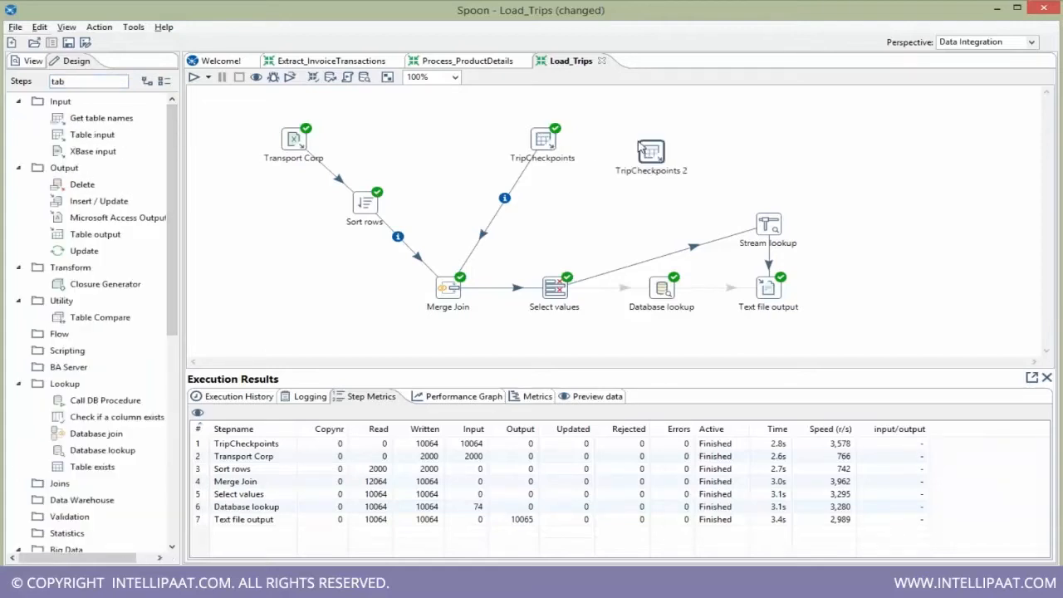
{"action": "left_click_drag", "start_coordinate": [652, 160], "coordinate": [773, 150]}
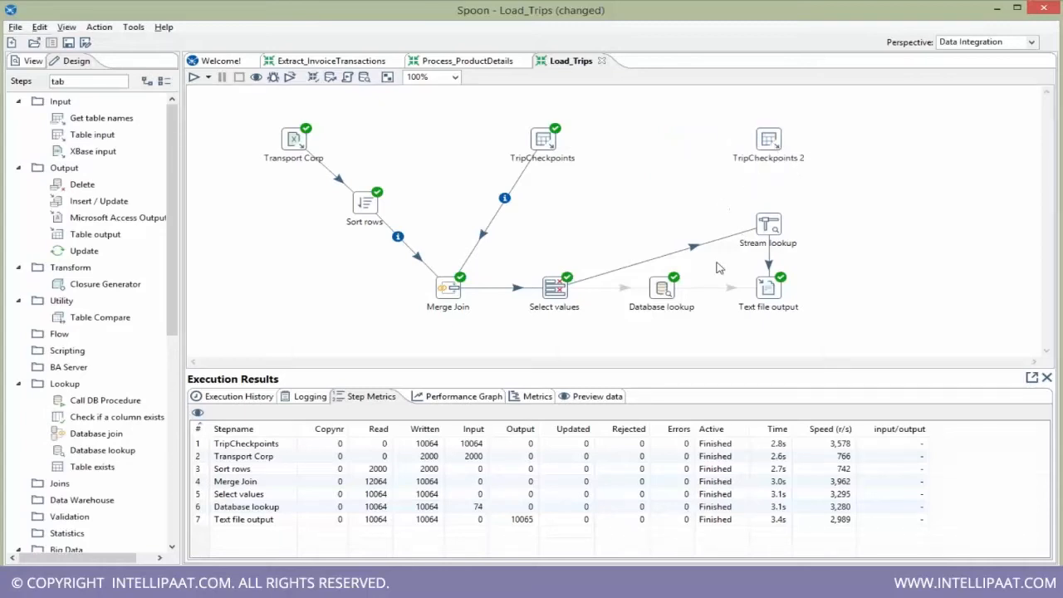
- Using the table name from Database lookup, change the duplicated table input's SQL to "select * from dbo.Checkpoints"
{"action": "double_click", "coordinate": [662, 288]}
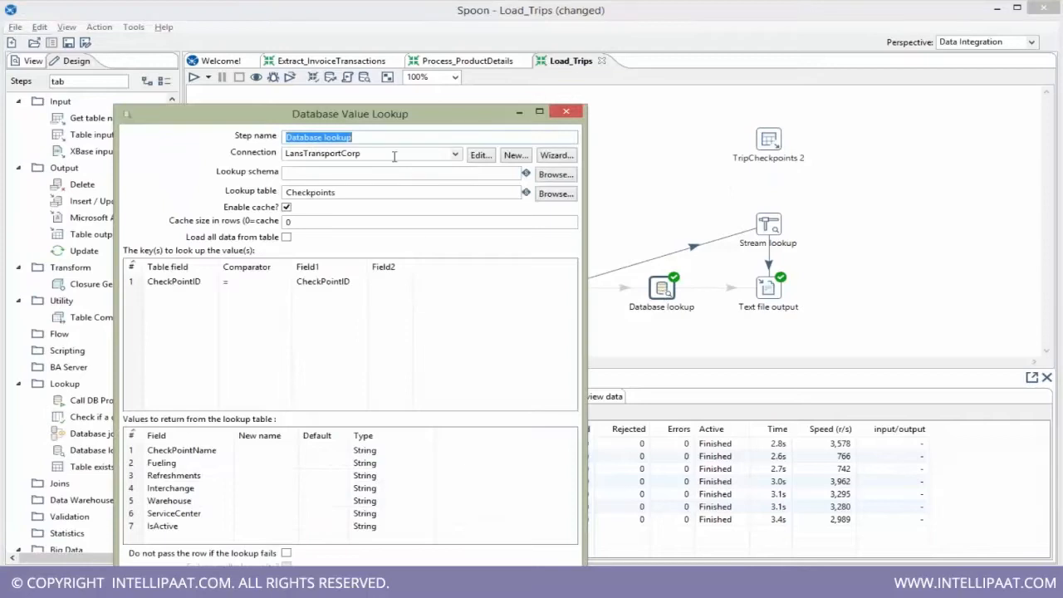
{"action": "double_click", "coordinate": [365, 192]}
{"action": "left_click", "coordinate": [565, 114]}
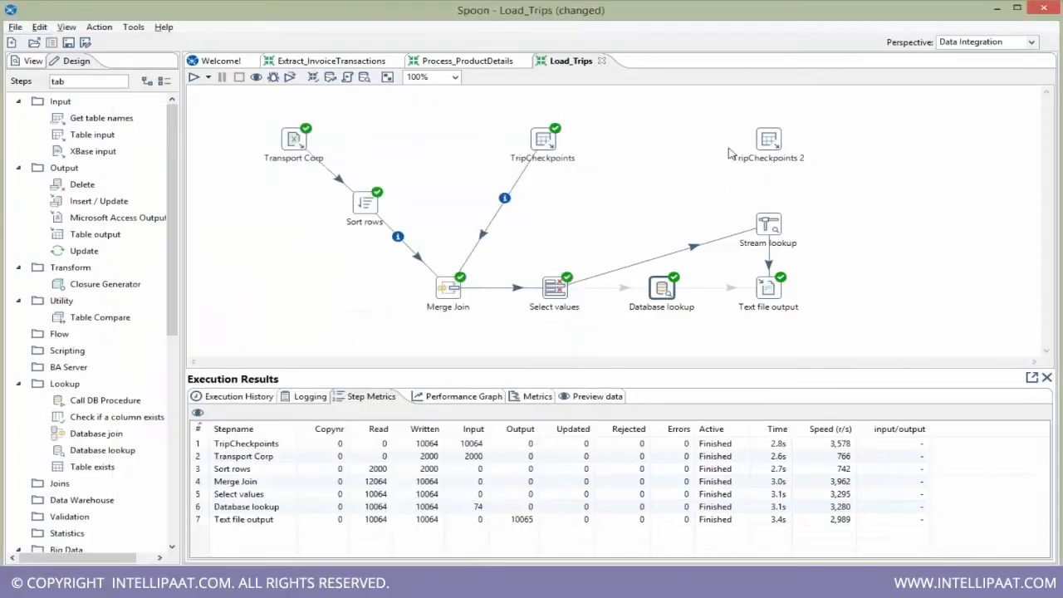
{"action": "double_click", "coordinate": [768, 140]}
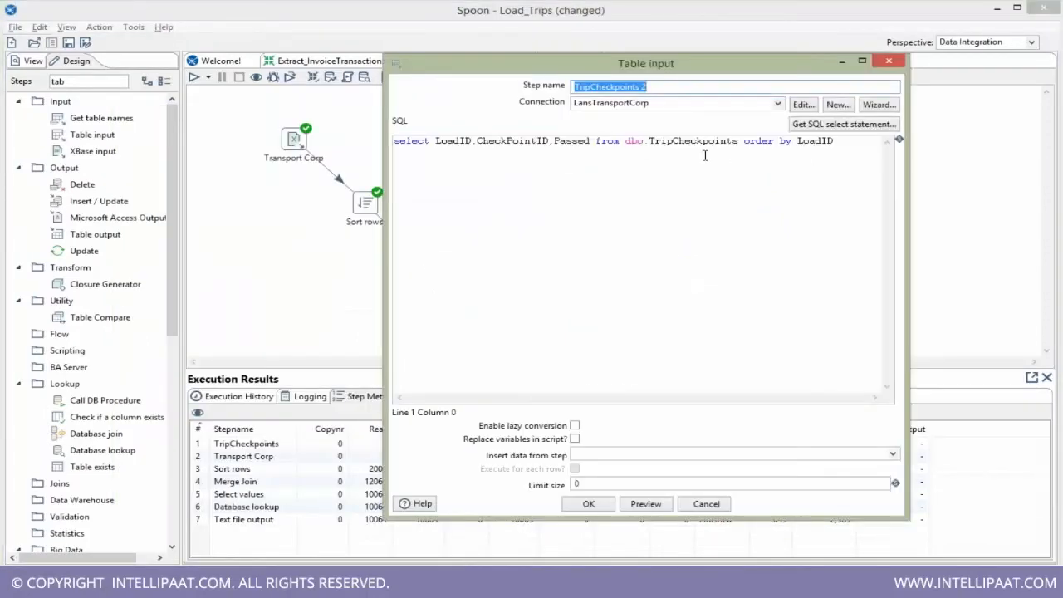
{"action": "left_click_drag", "start_coordinate": [649, 141], "coordinate": [816, 142]}
{"action": "key", "text": "ctrl+v"}
{"action": "key", "text": "BackSpace"}
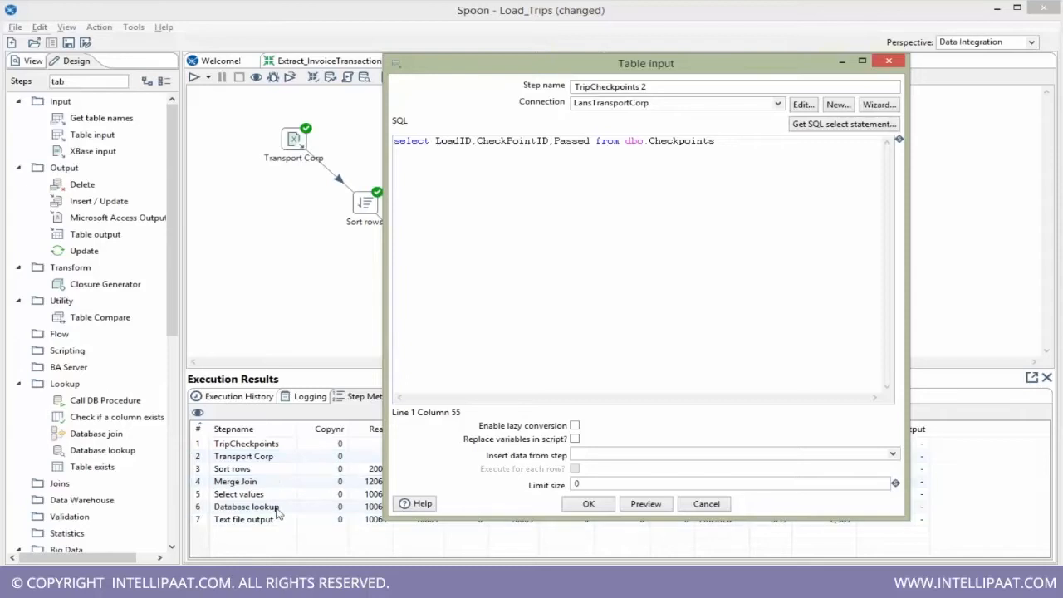
{"action": "left_click_drag", "start_coordinate": [437, 145], "coordinate": [592, 149]}
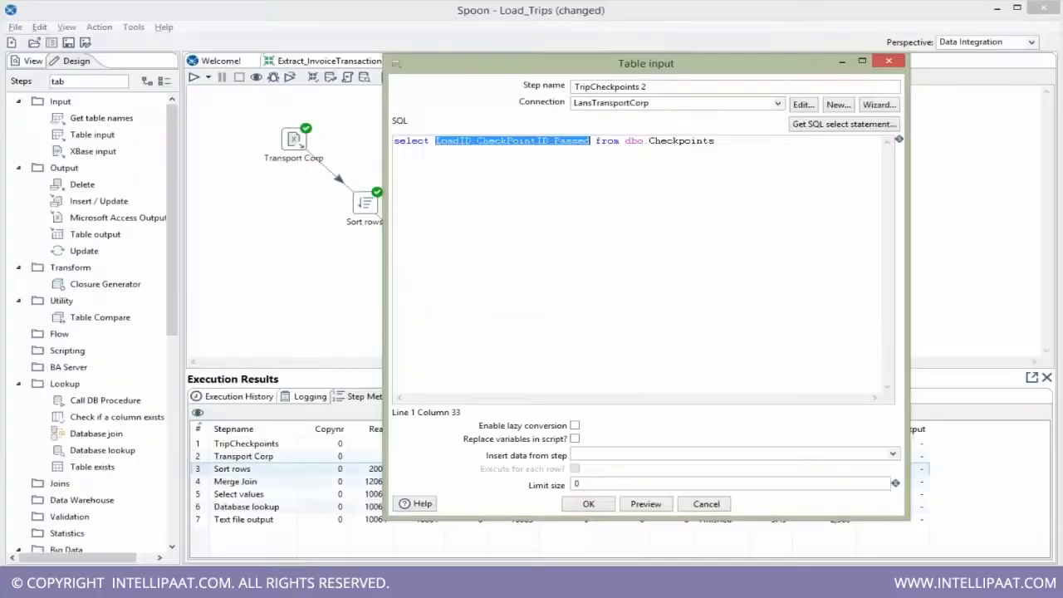
{"action": "type", "text": "*"}
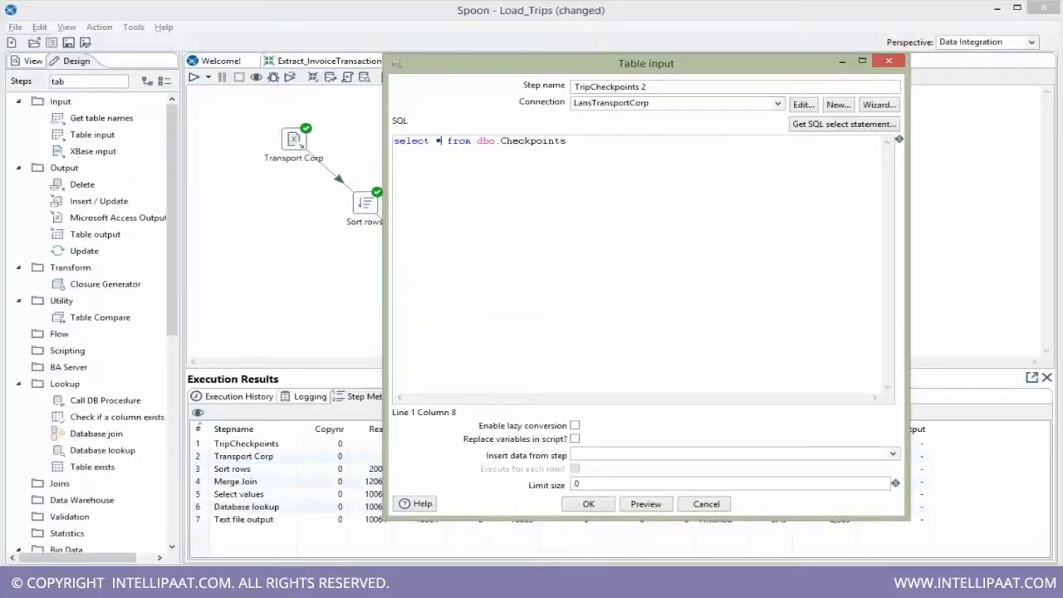
{"action": "left_click", "coordinate": [588, 503]}
- Connect the duplicated table input to Stream lookup and rename it Checkpoints
{"action": "mouse_move", "coordinate": [772, 141]}
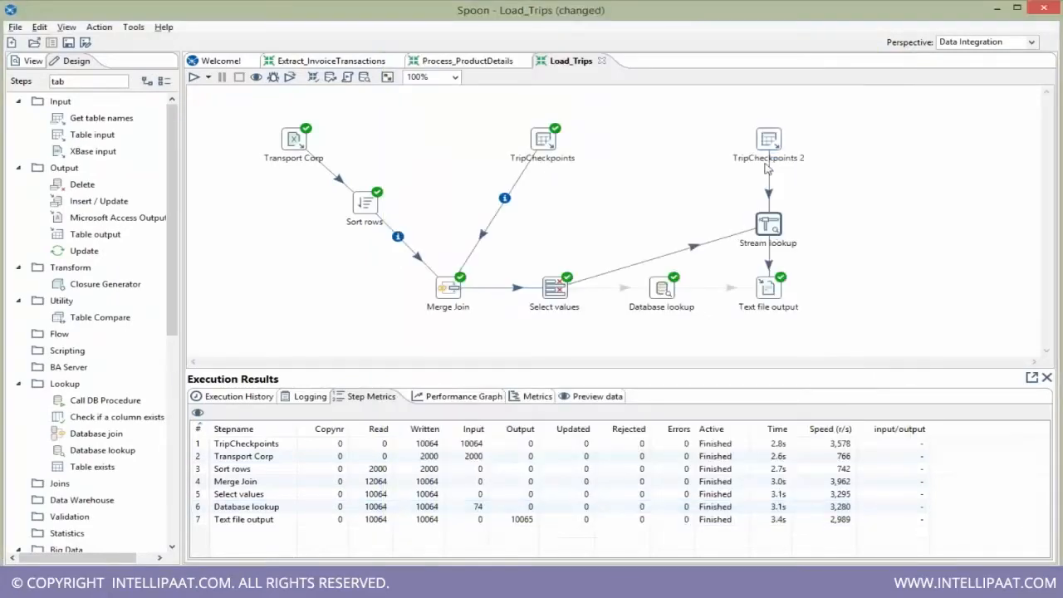
{"action": "double_click", "coordinate": [768, 139]}
{"action": "double_click", "coordinate": [533, 141]}
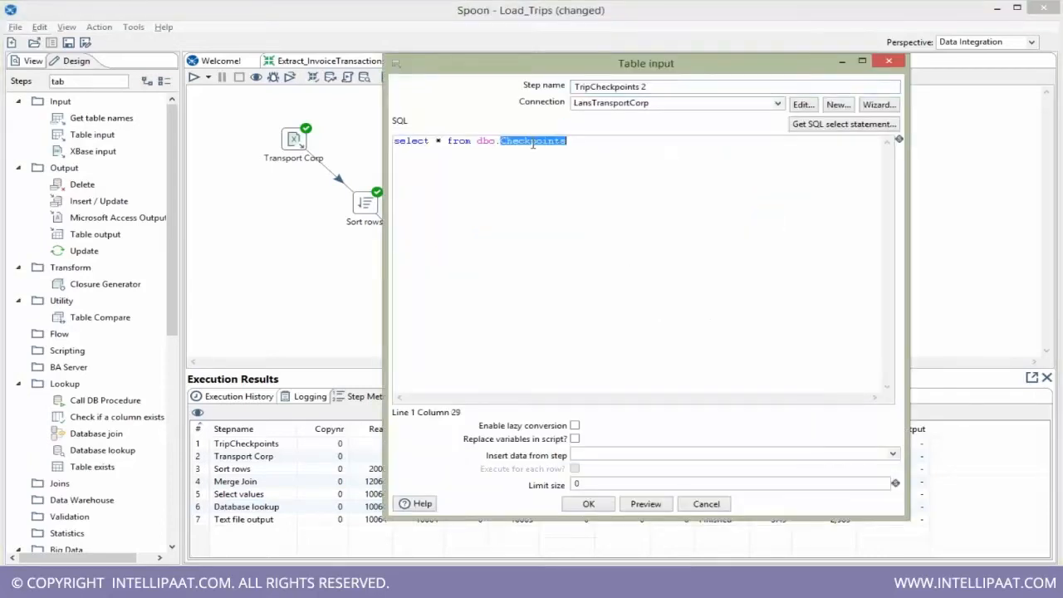
{"action": "triple_click", "coordinate": [658, 88]}
{"action": "key", "text": "ctrl+v"}
{"action": "left_click", "coordinate": [588, 504]}
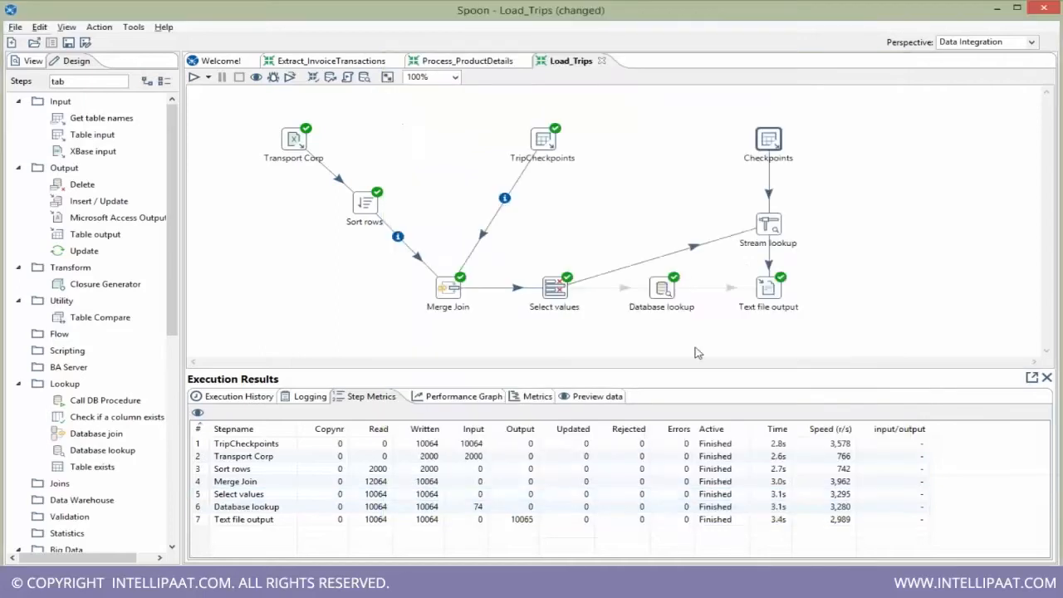
- In Stream lookup, choose Checkpoints as the lookup step and match field CheckPointID to lookup field CheckPointID
{"action": "double_click", "coordinate": [773, 224]}
{"action": "left_click", "coordinate": [858, 135]}
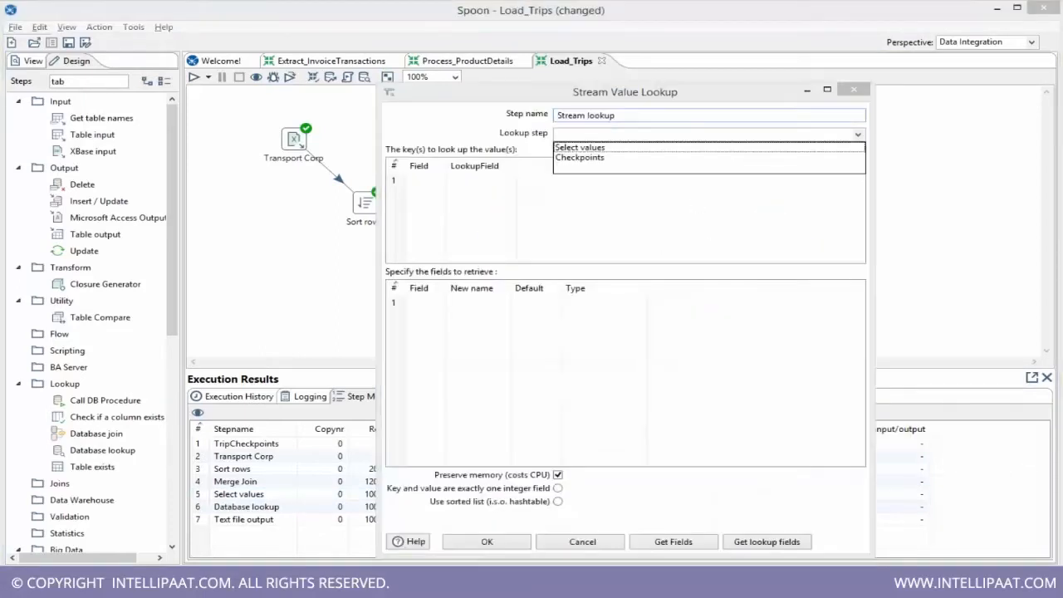
{"action": "left_click", "coordinate": [610, 157]}
{"action": "left_click", "coordinate": [449, 185]}
{"action": "left_click", "coordinate": [440, 181]}
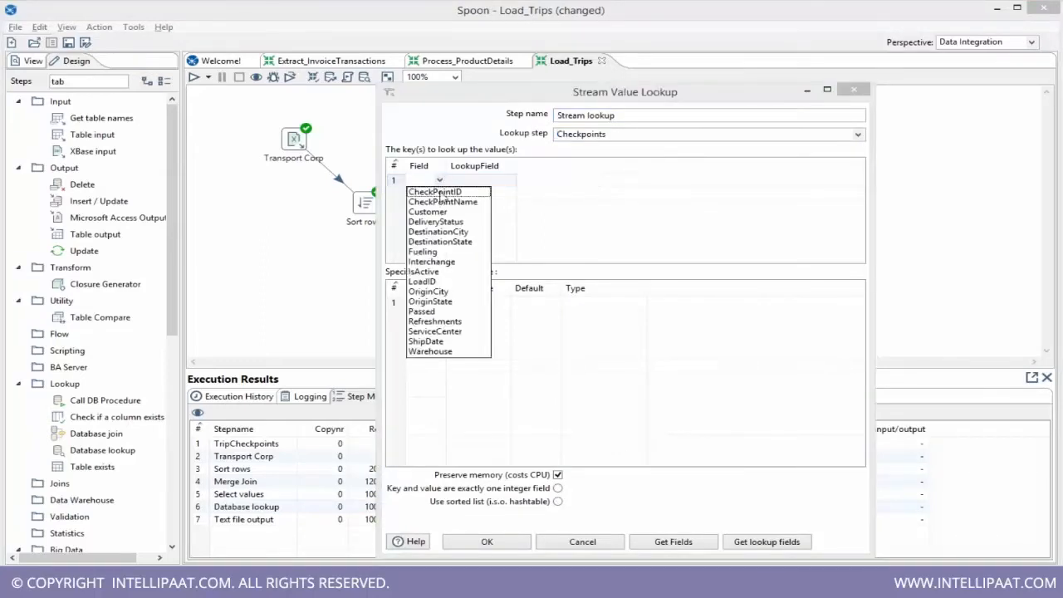
{"action": "left_click", "coordinate": [436, 191]}
{"action": "left_click", "coordinate": [494, 184]}
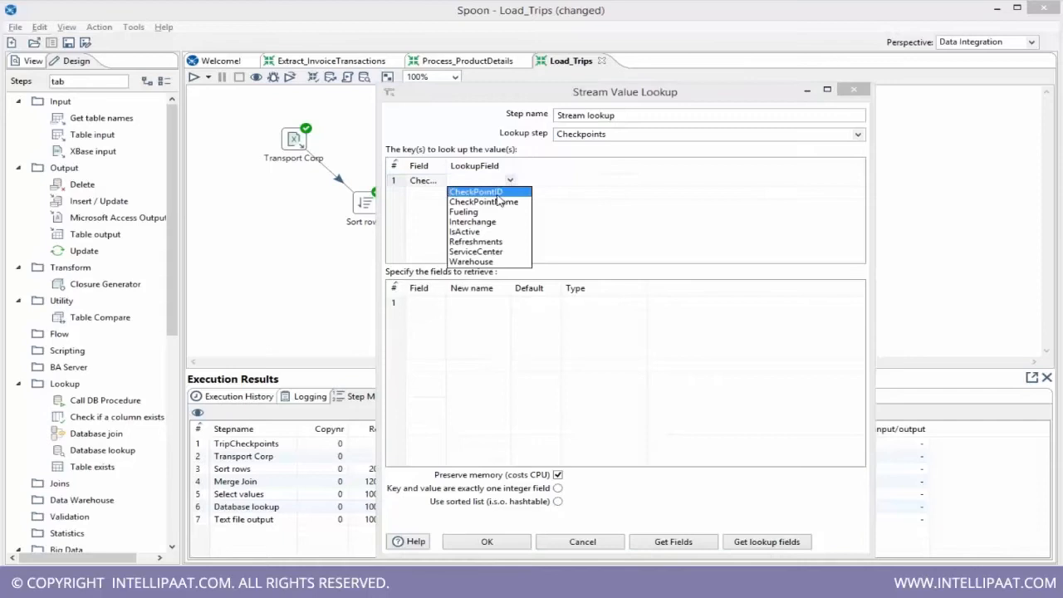
{"action": "left_click", "coordinate": [498, 193]}
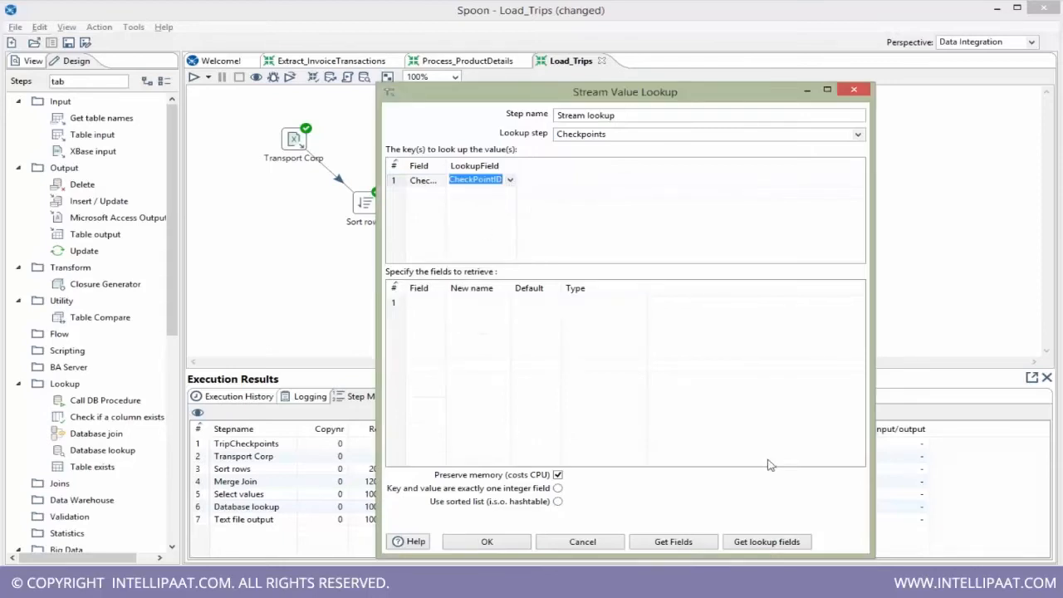
- Load the lookup fields into Stream lookup's retrieve list, remove CheckPointID from it, and save the transformation
{"action": "left_click", "coordinate": [674, 543]}
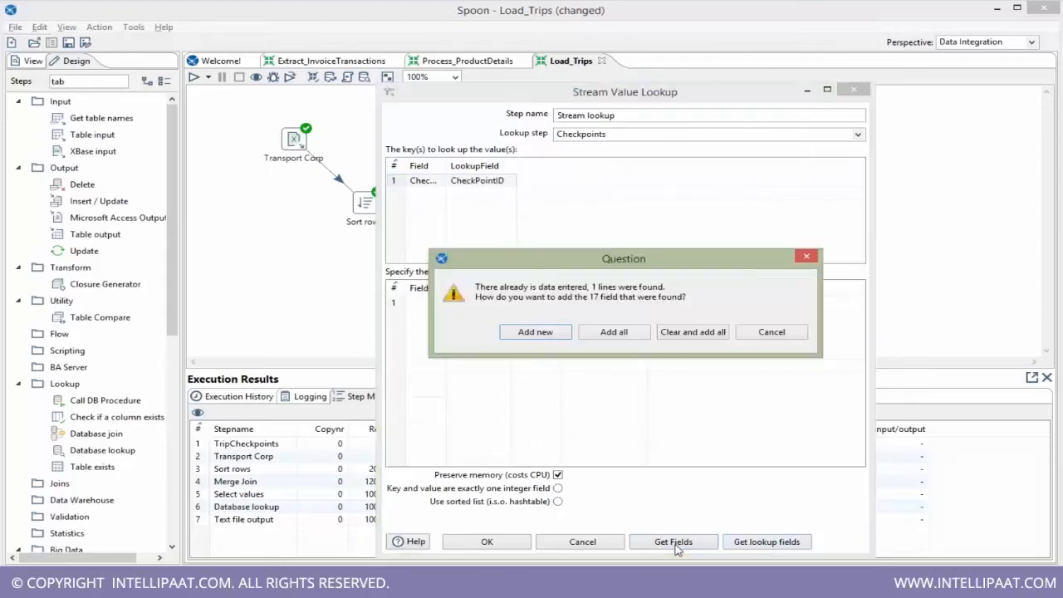
{"action": "left_click", "coordinate": [804, 259]}
{"action": "left_click", "coordinate": [765, 543]}
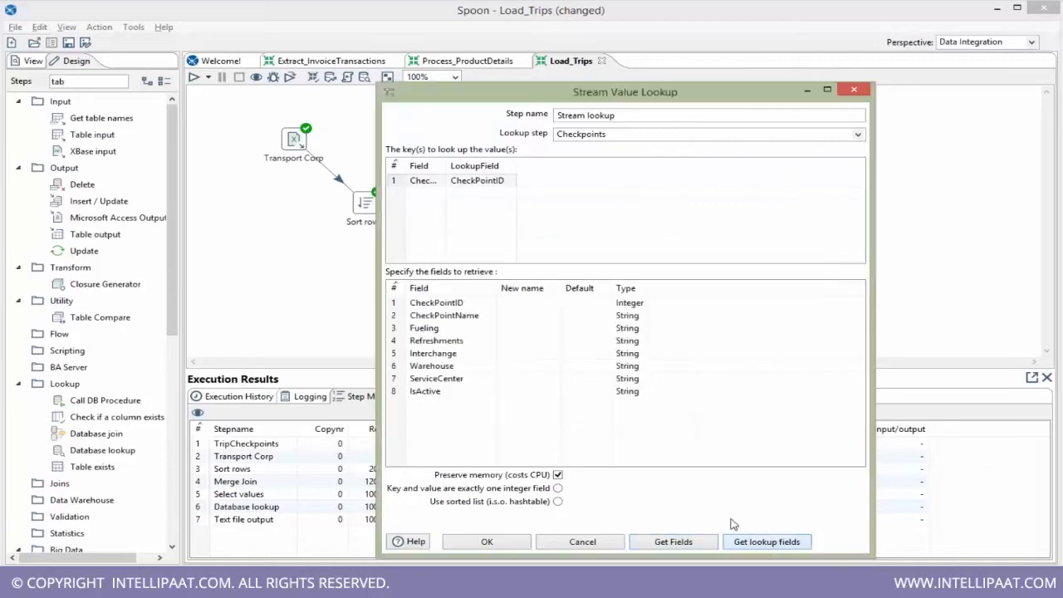
{"action": "left_click", "coordinate": [397, 305]}
{"action": "key", "text": "Delete"}
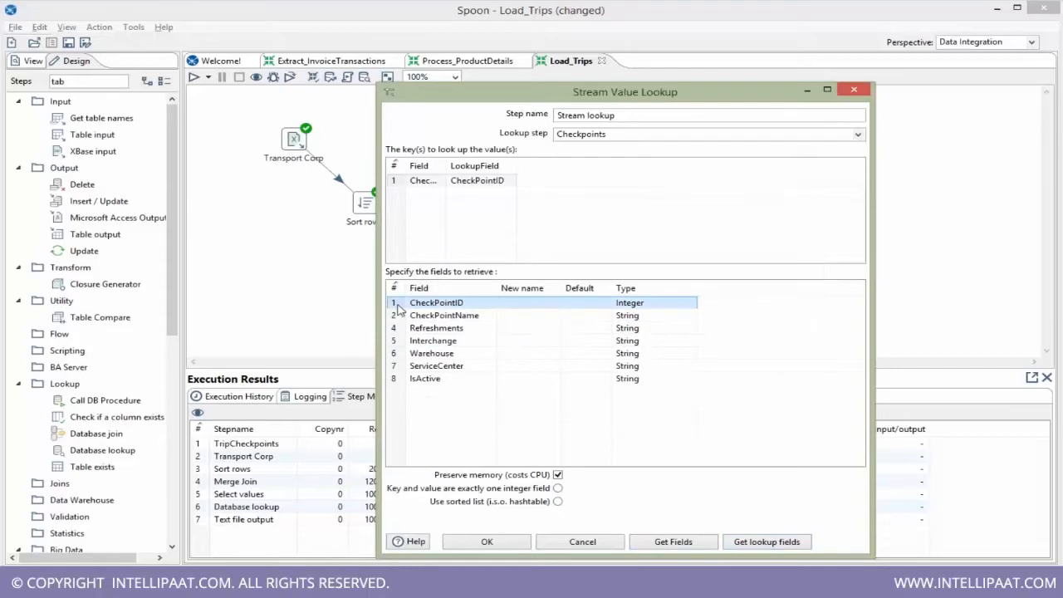
{"action": "left_click", "coordinate": [488, 542]}
{"action": "left_click", "coordinate": [849, 227]}
{"action": "key", "text": "ctrl+s"}
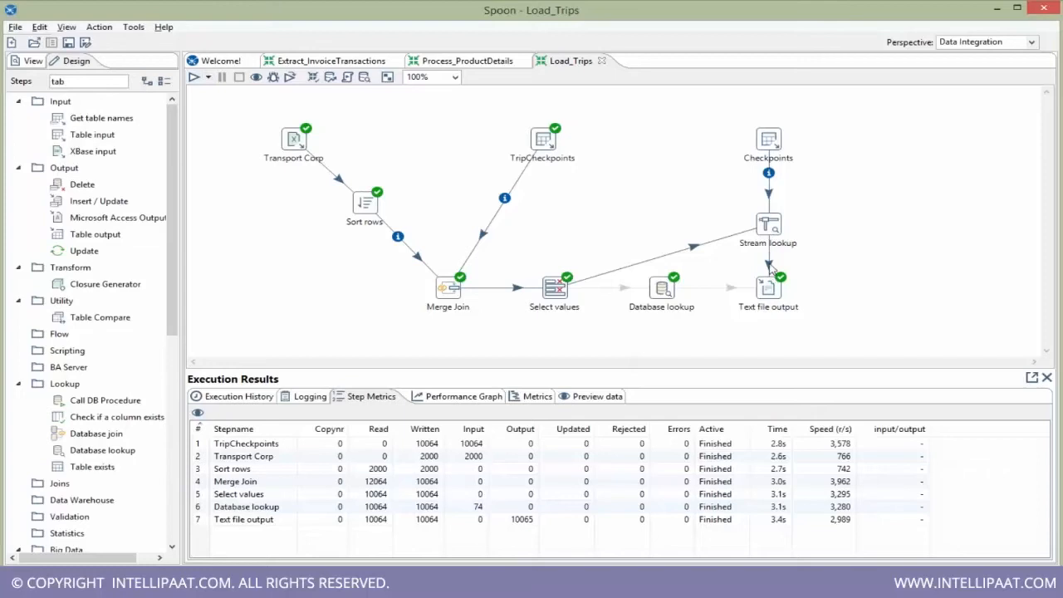
- Review the lookup table and key field in Database lookup, and the settings of the Checkpoints table input
{"action": "mouse_move", "coordinate": [769, 237]}
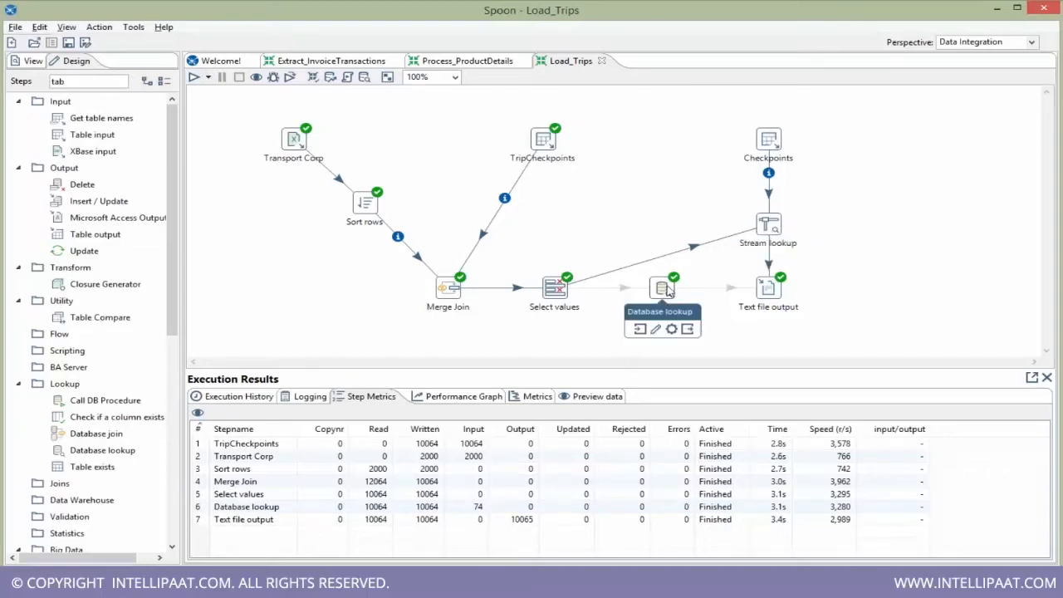
{"action": "double_click", "coordinate": [664, 288]}
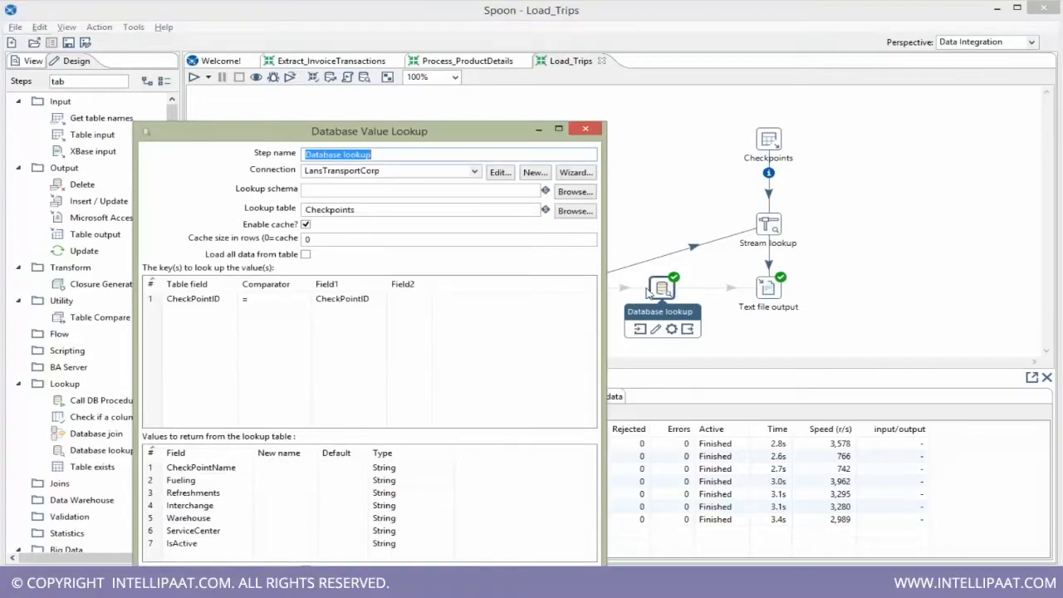
{"action": "left_click", "coordinate": [194, 303]}
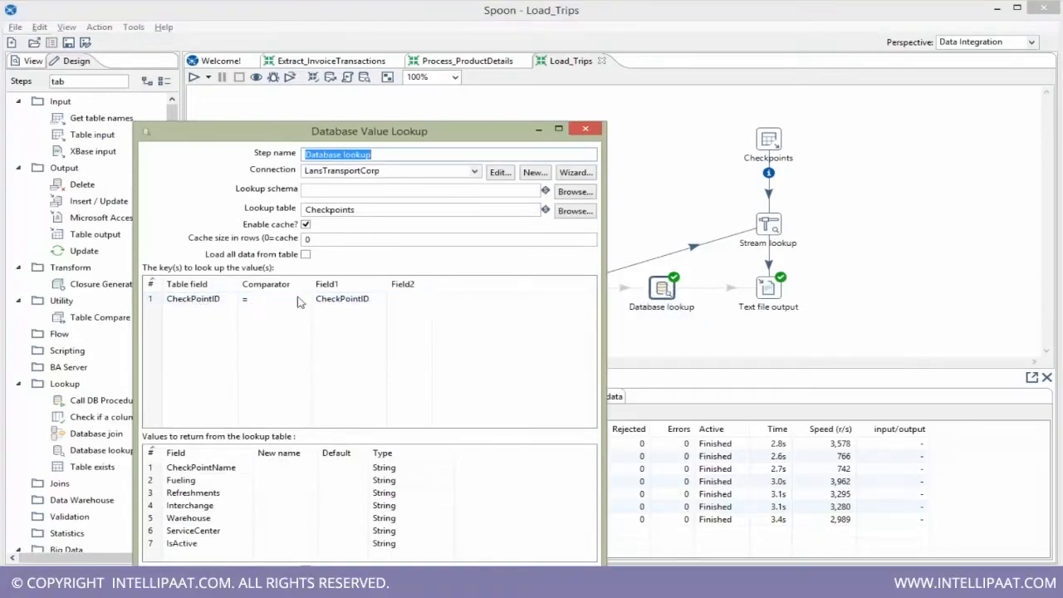
{"action": "left_click", "coordinate": [357, 207]}
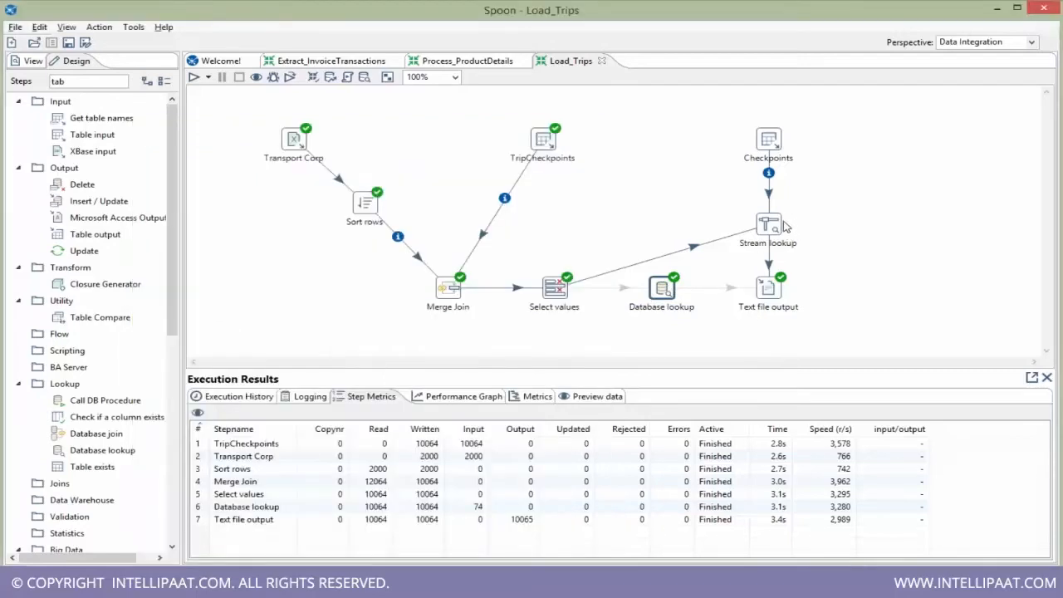
{"action": "mouse_move", "coordinate": [773, 229]}
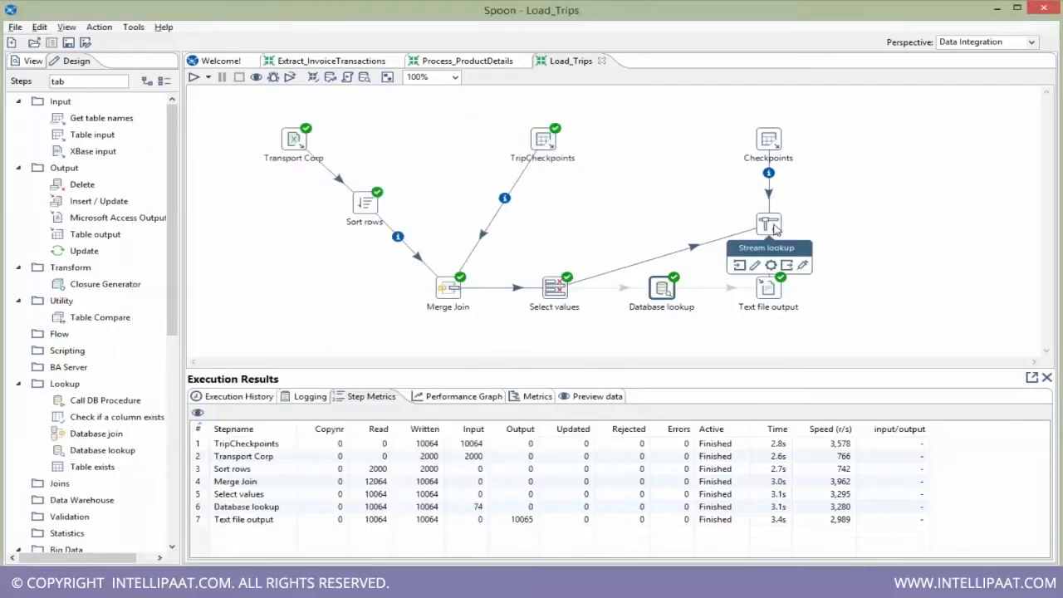
{"action": "double_click", "coordinate": [766, 141]}
{"action": "key", "text": "Escape"}
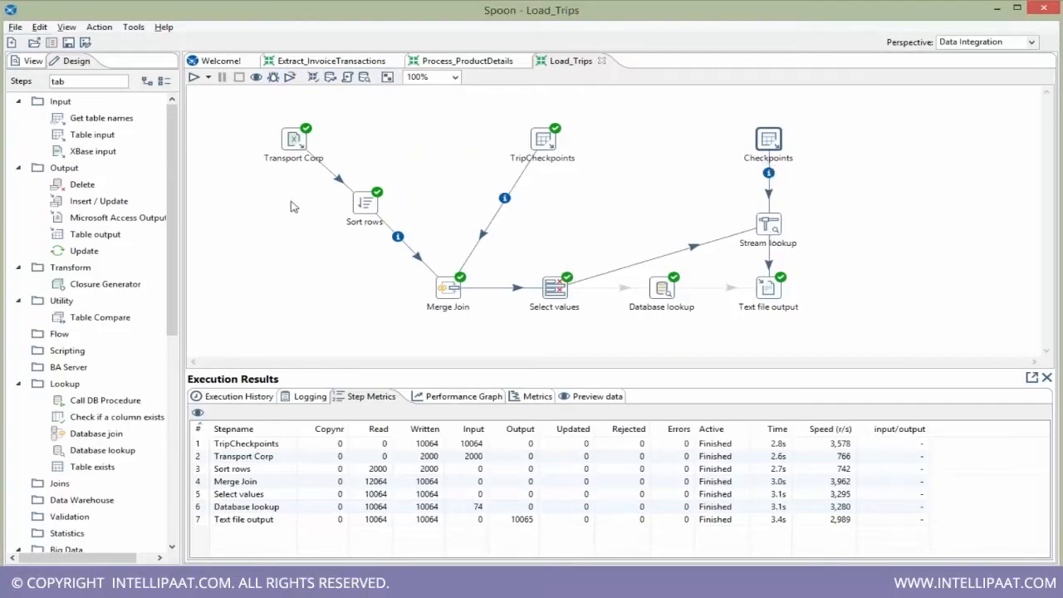
- Run Load_Trips locally and reopen LansTripsExtract.csv to examine the checkpoint name in the first data row
{"action": "left_click", "coordinate": [193, 77]}
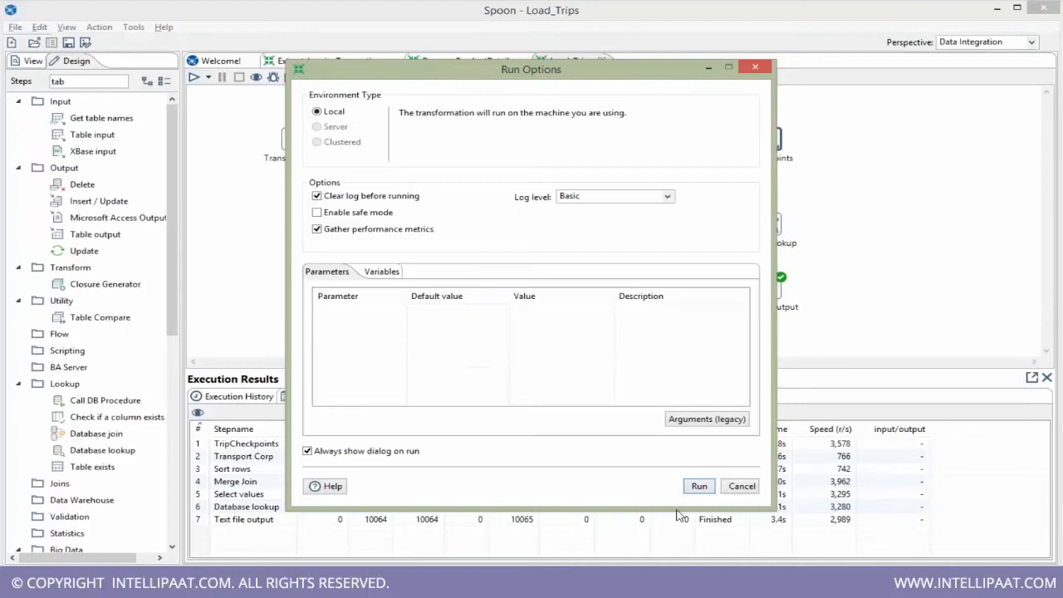
{"action": "key", "text": "Return"}
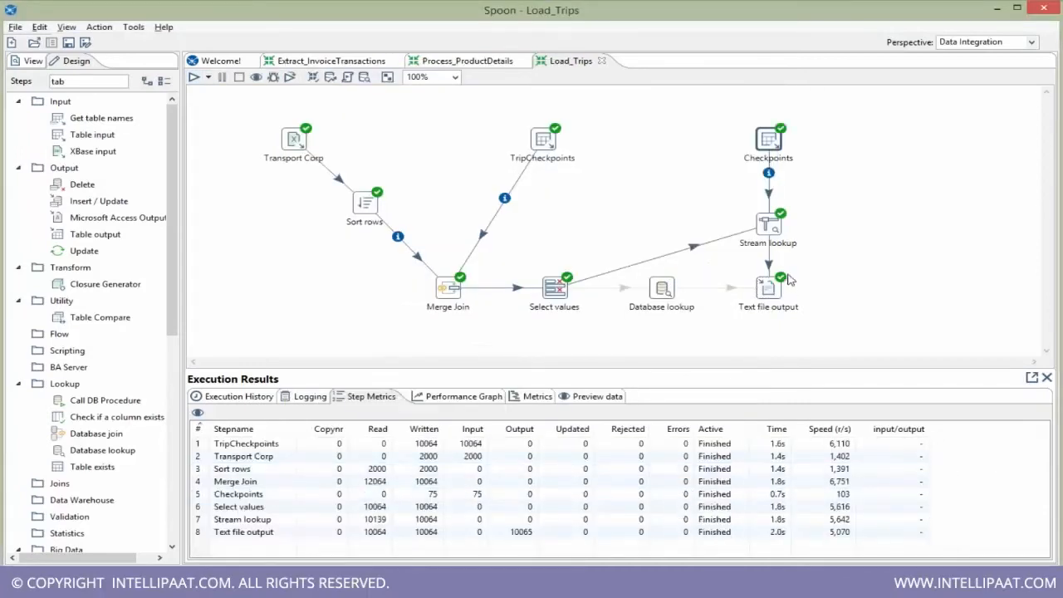
{"action": "left_click", "coordinate": [374, 583]}
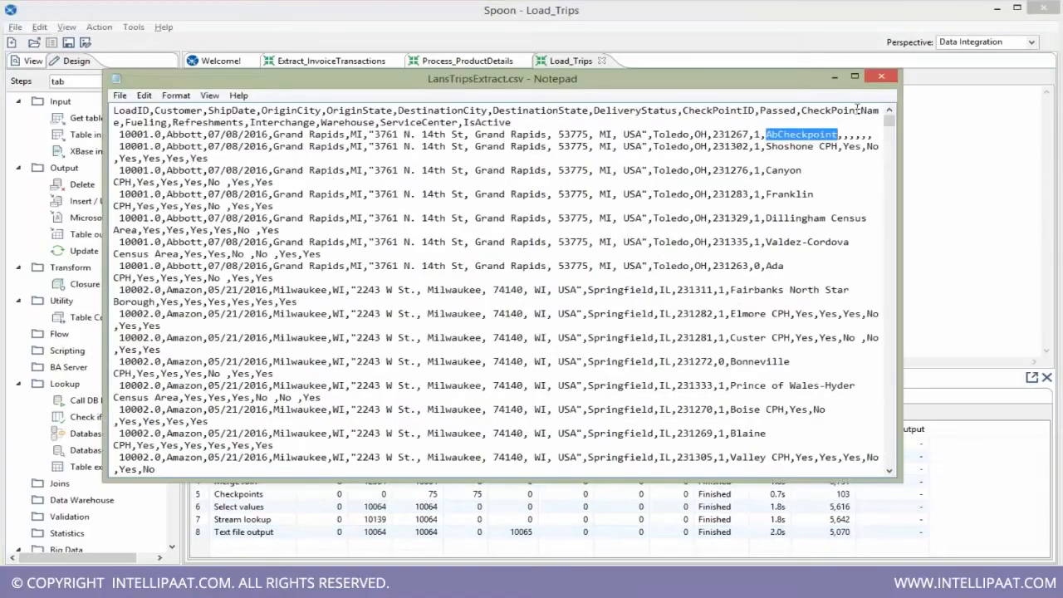
{"action": "left_click", "coordinate": [880, 76]}
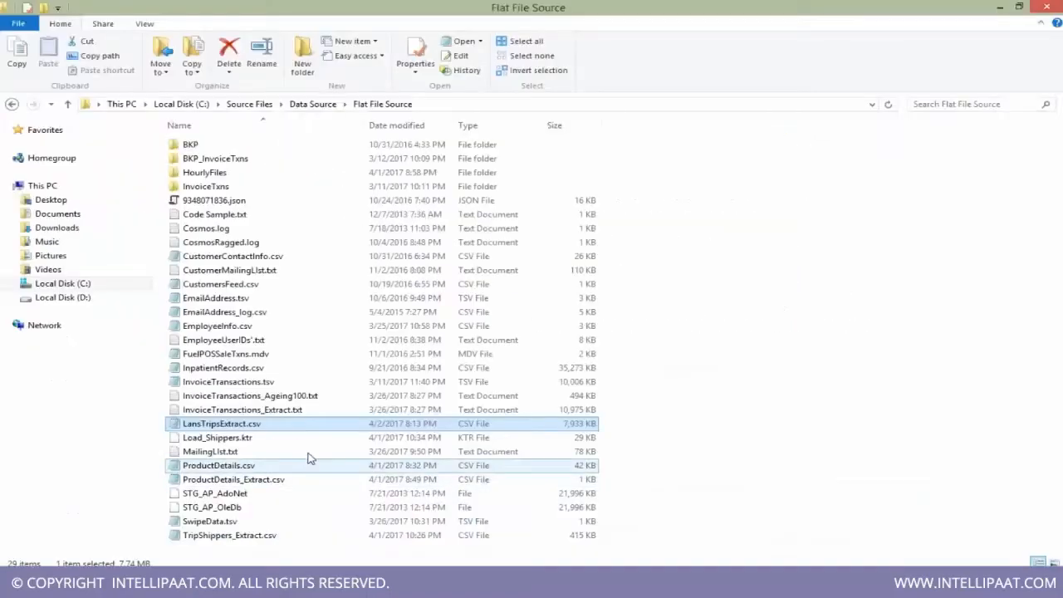
{"action": "double_click", "coordinate": [315, 425]}
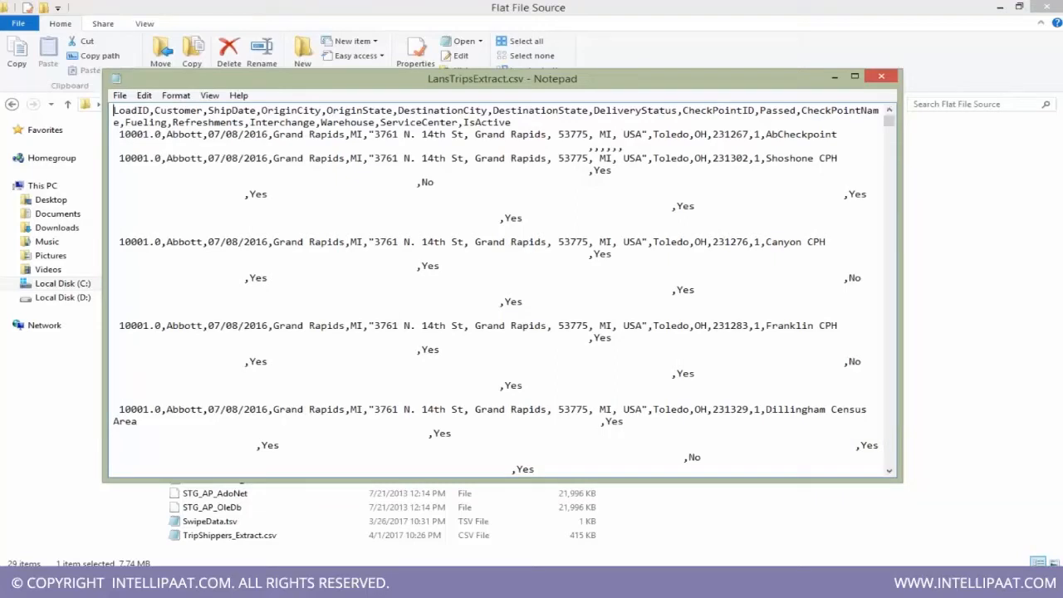
{"action": "left_click_drag", "start_coordinate": [765, 134], "coordinate": [836, 134]}
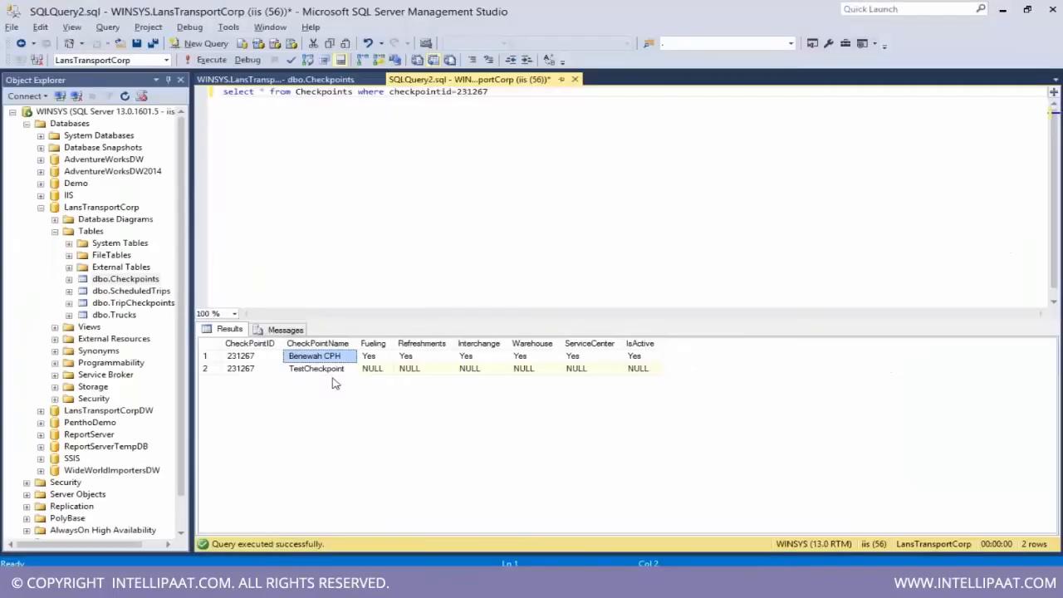
- In SQL Server Management Studio, compare the checkpoint names and rerun the Checkpoints query for checkpointid 231267
{"action": "left_click", "coordinate": [334, 365]}
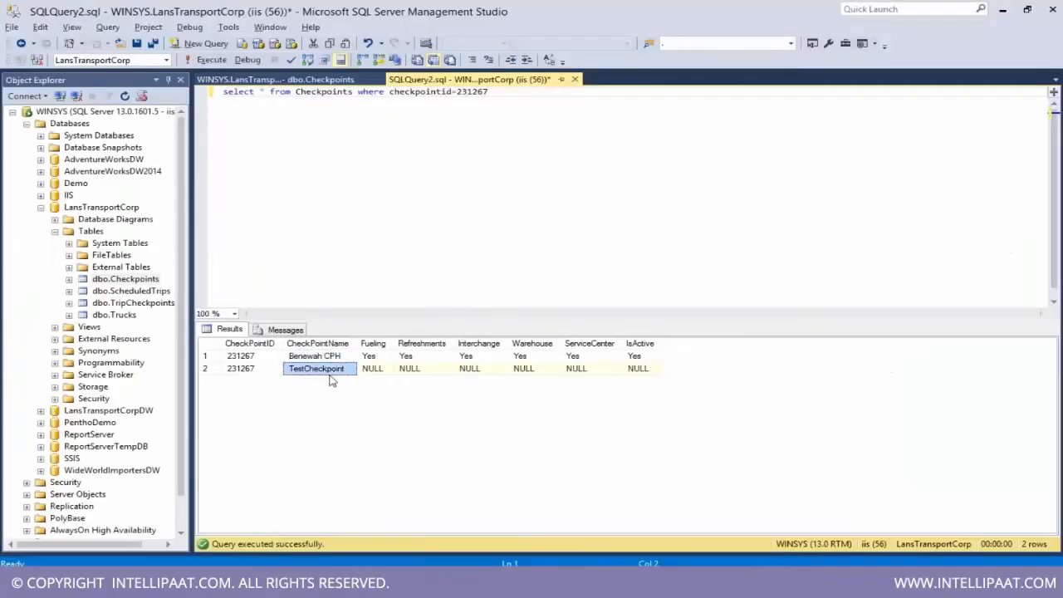
{"action": "left_click", "coordinate": [334, 356]}
{"action": "left_click", "coordinate": [499, 142]}
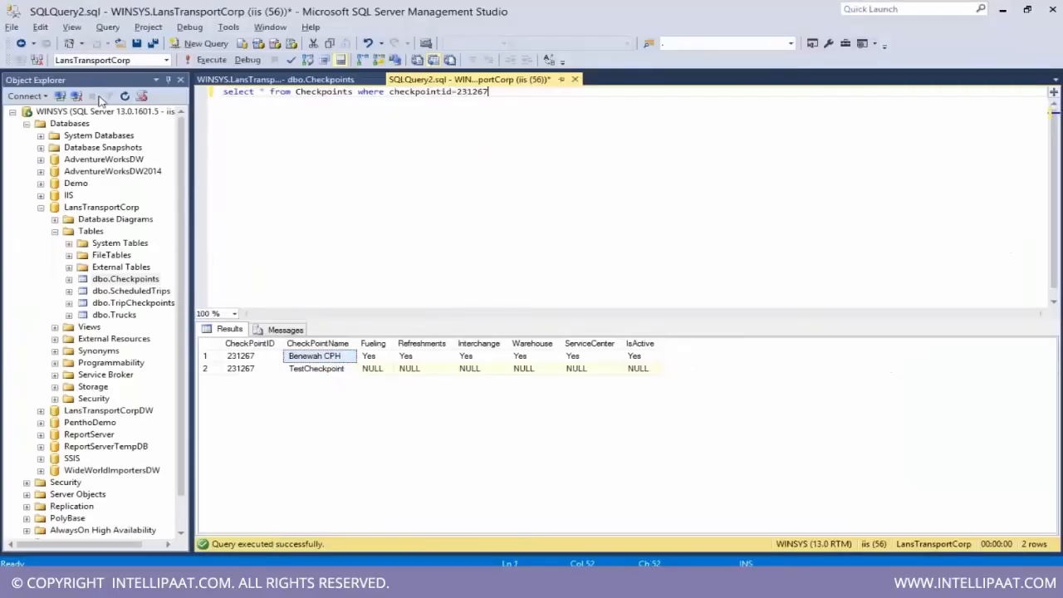
{"action": "left_click", "coordinate": [202, 67]}
- Search LansTripsExtract.csv in Notepad for the query result's first checkpoint name, "Benewah CPH", and close the file
{"action": "left_click", "coordinate": [314, 359]}
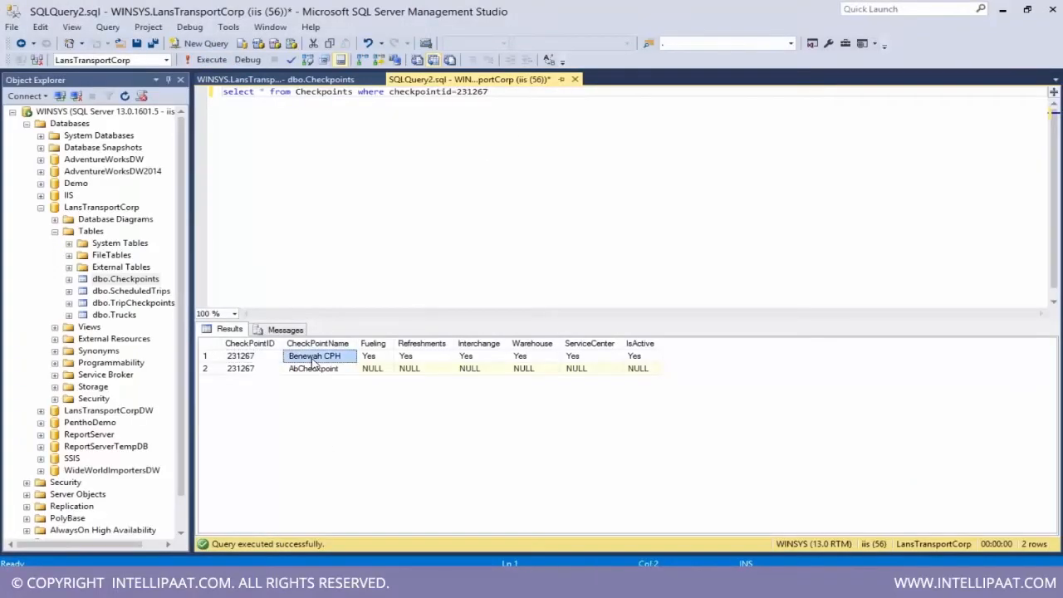
{"action": "key", "text": "alt+Tab"}
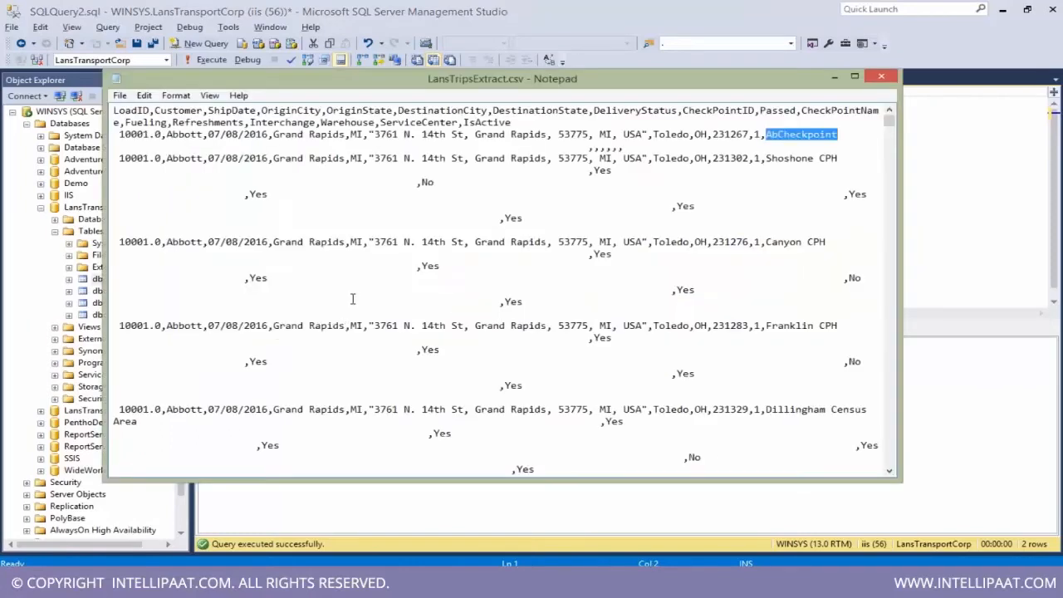
{"action": "left_click", "coordinate": [138, 111]}
{"action": "key", "text": "ctrl+f"}
{"action": "type", "text": "Benewah CPH"}
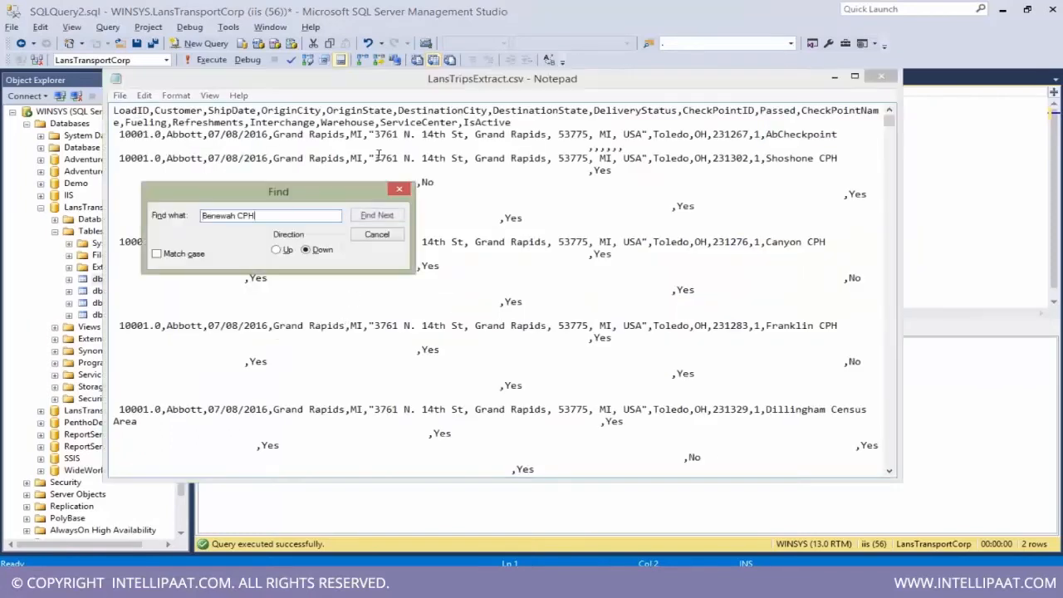
{"action": "left_click", "coordinate": [395, 217]}
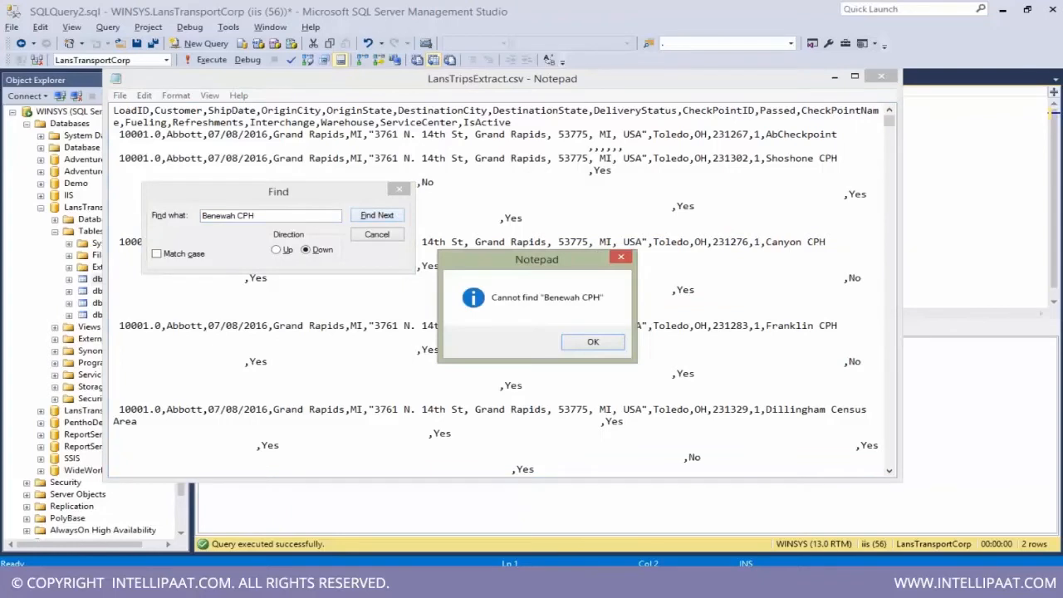
{"action": "key", "text": "Return"}
{"action": "key", "text": "Escape"}
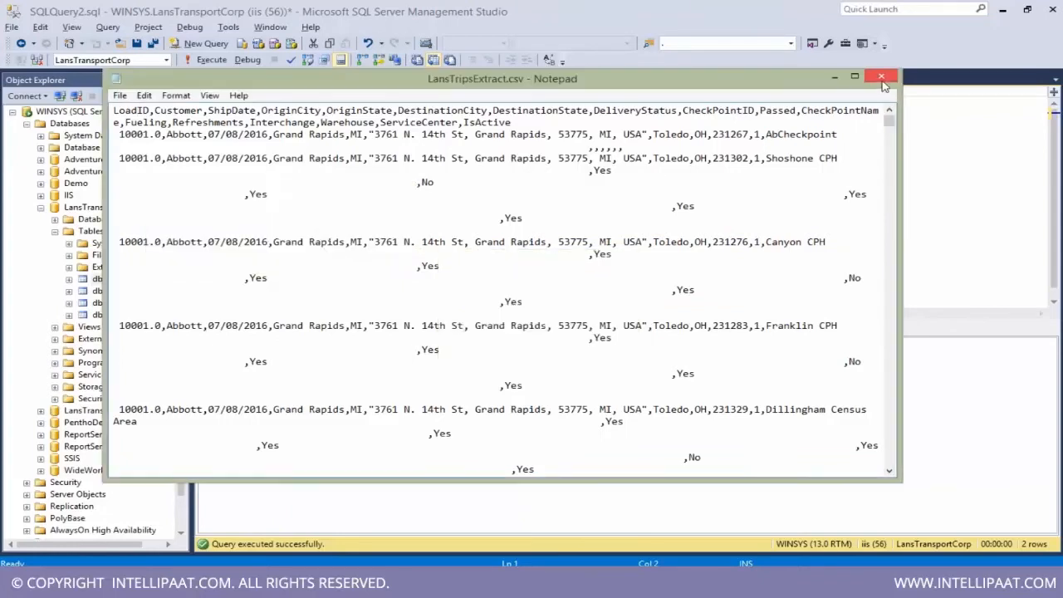
{"action": "left_click", "coordinate": [882, 78]}
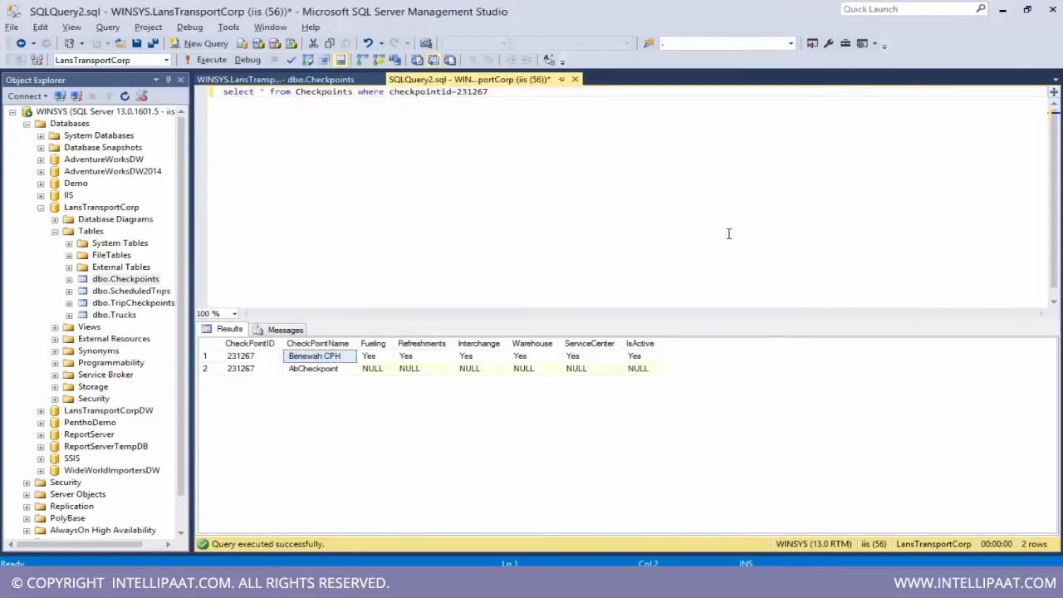
- Switch back to Spoon and disable the three hops connecting Stream lookup with Checkpoints, Text file output and Select values
{"action": "key", "text": "alt+Tab"}
{"action": "key", "text": "alt+Tab"}
{"action": "key", "text": "alt+Tab"}
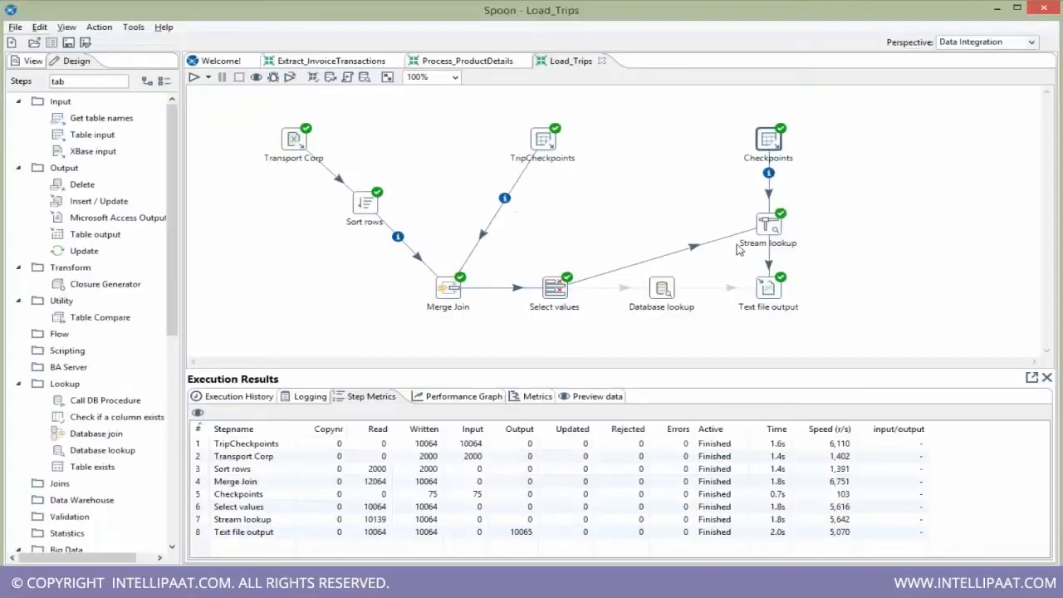
{"action": "mouse_move", "coordinate": [765, 232]}
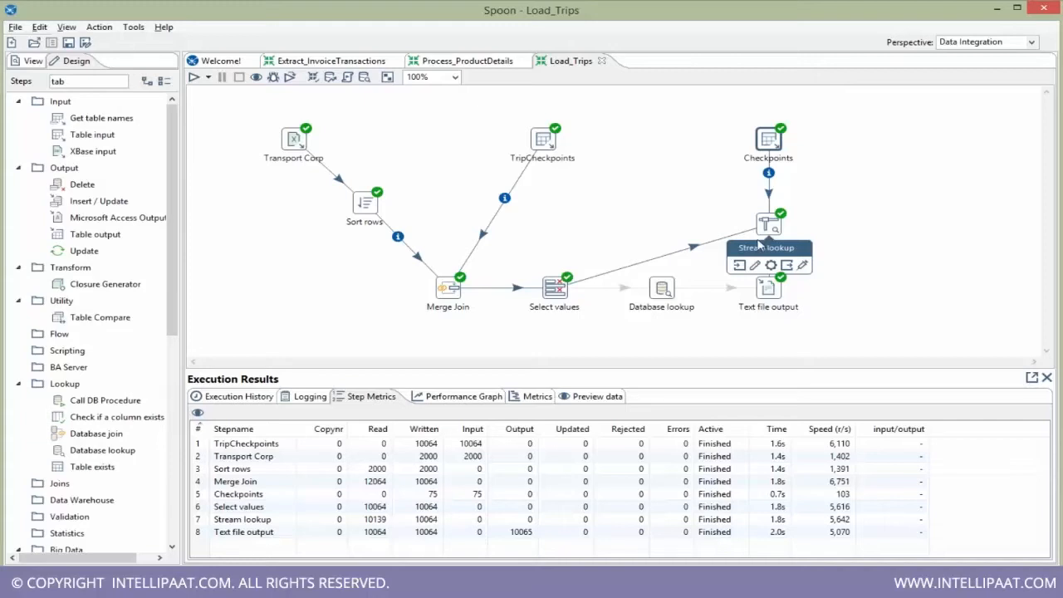
{"action": "mouse_move", "coordinate": [663, 300]}
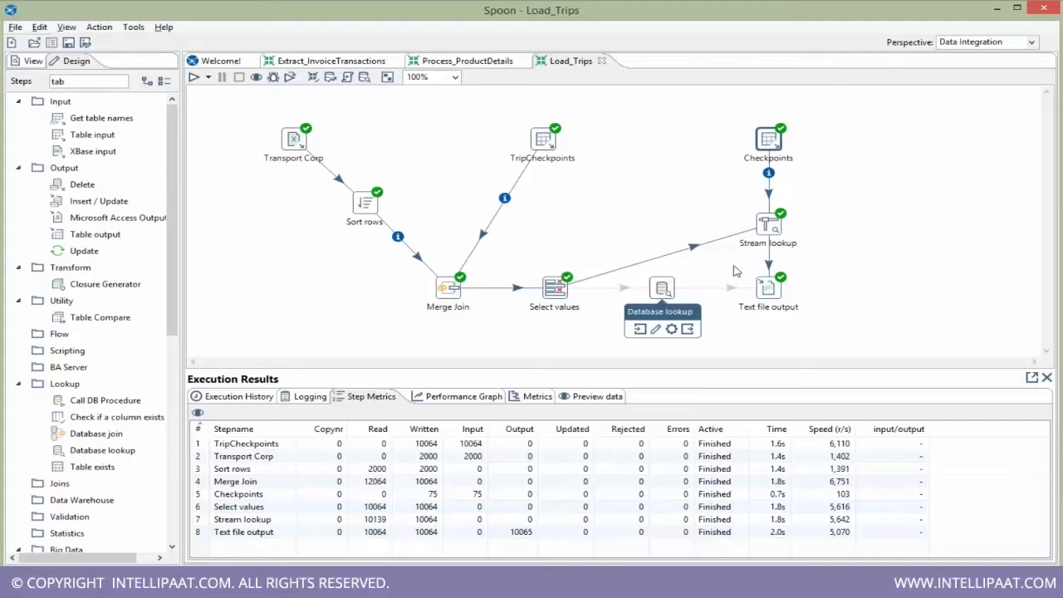
{"action": "left_click", "coordinate": [769, 190]}
{"action": "left_click", "coordinate": [768, 262]}
{"action": "left_click", "coordinate": [694, 251]}
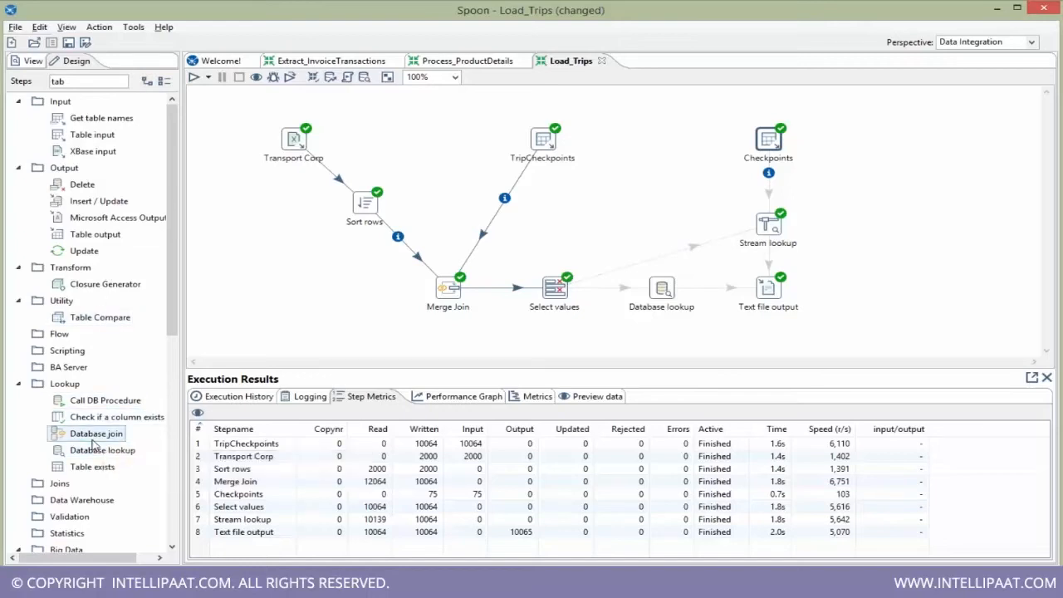
- Add a Database join step above Database lookup, and look up the table name in the Checkpoints input's SQL
{"action": "left_click_drag", "start_coordinate": [93, 442], "coordinate": [664, 230]}
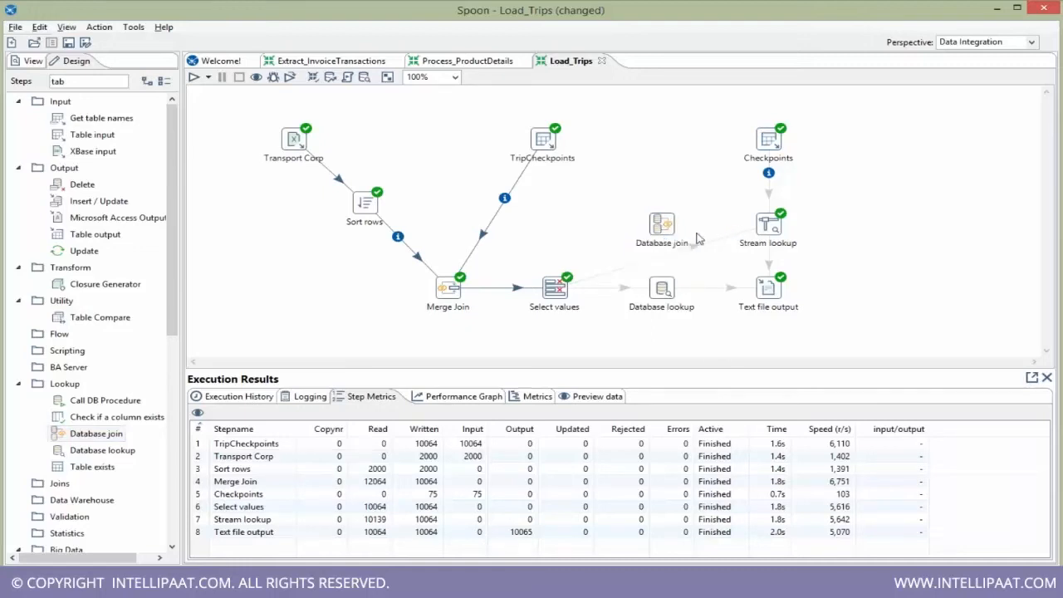
{"action": "double_click", "coordinate": [769, 154]}
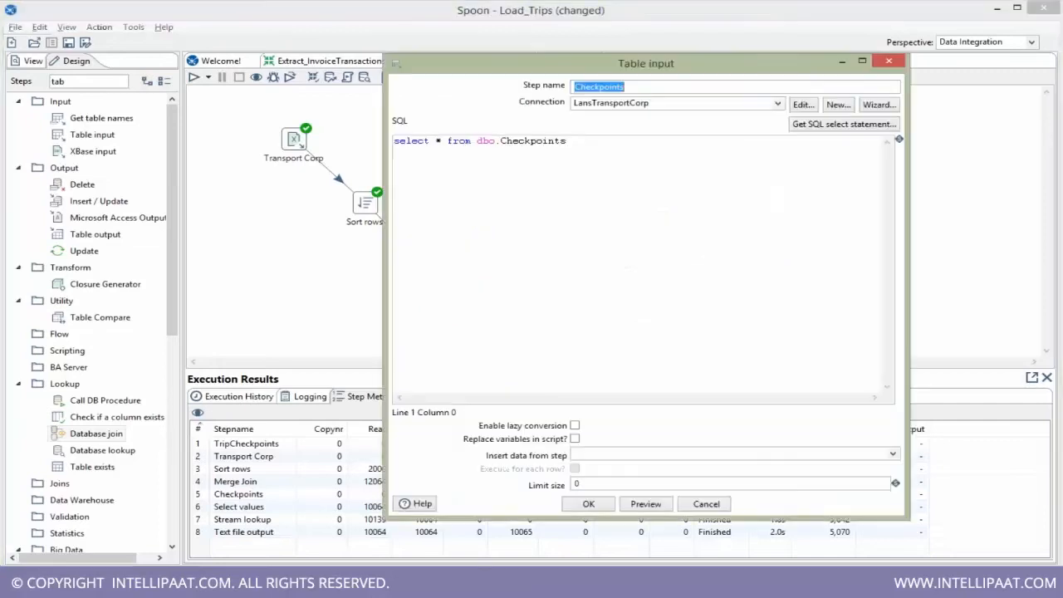
{"action": "double_click", "coordinate": [533, 140]}
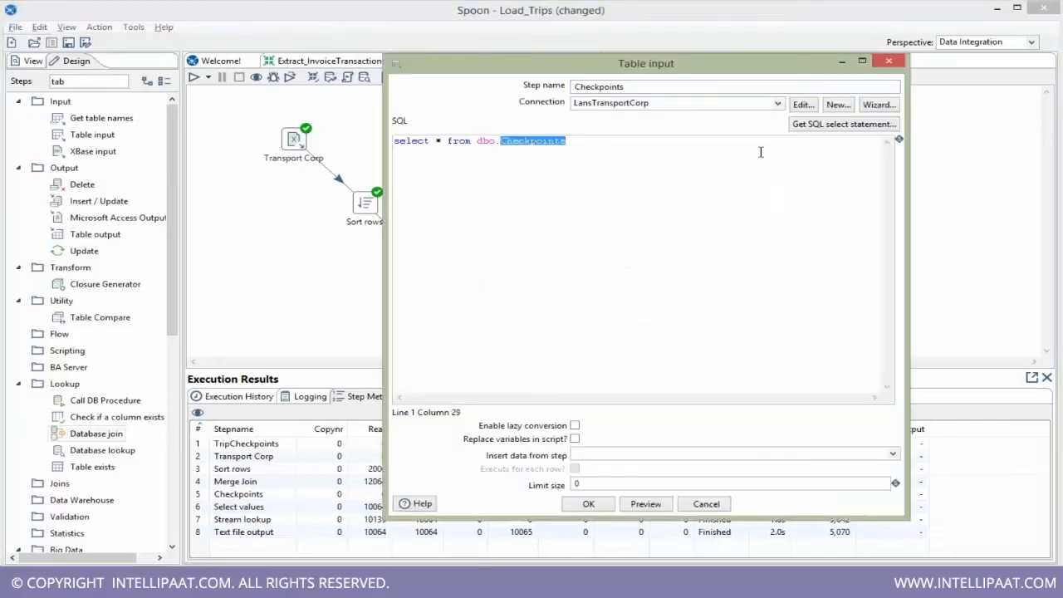
{"action": "left_click", "coordinate": [889, 61]}
- Set the Database join's connection to MSSQL_PentahoDemo and its SQL to "select * from Checkpoints where CheckpointID=?"
{"action": "double_click", "coordinate": [661, 225]}
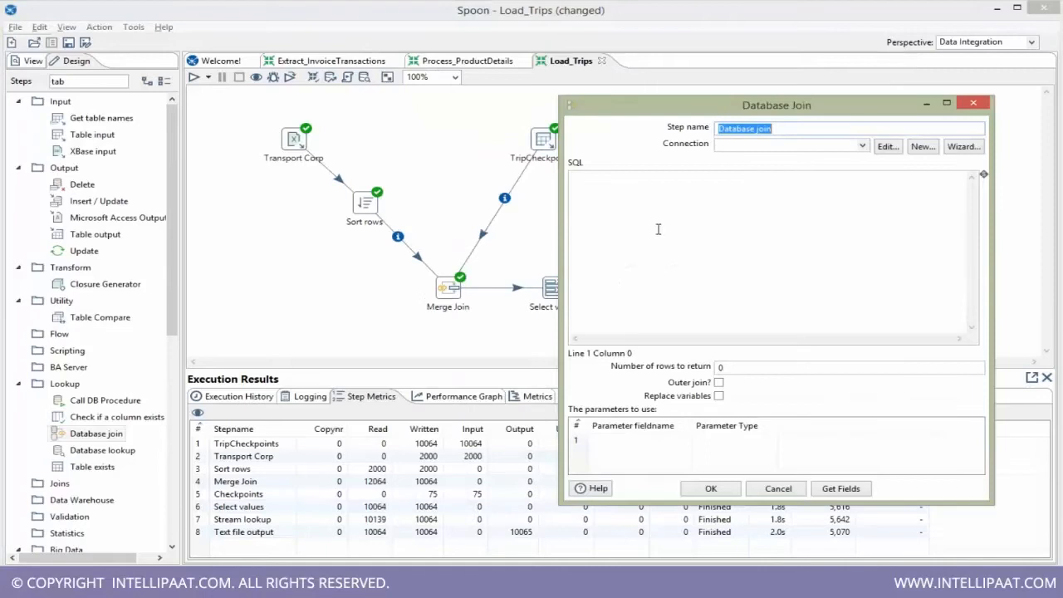
{"action": "left_click", "coordinate": [861, 147]}
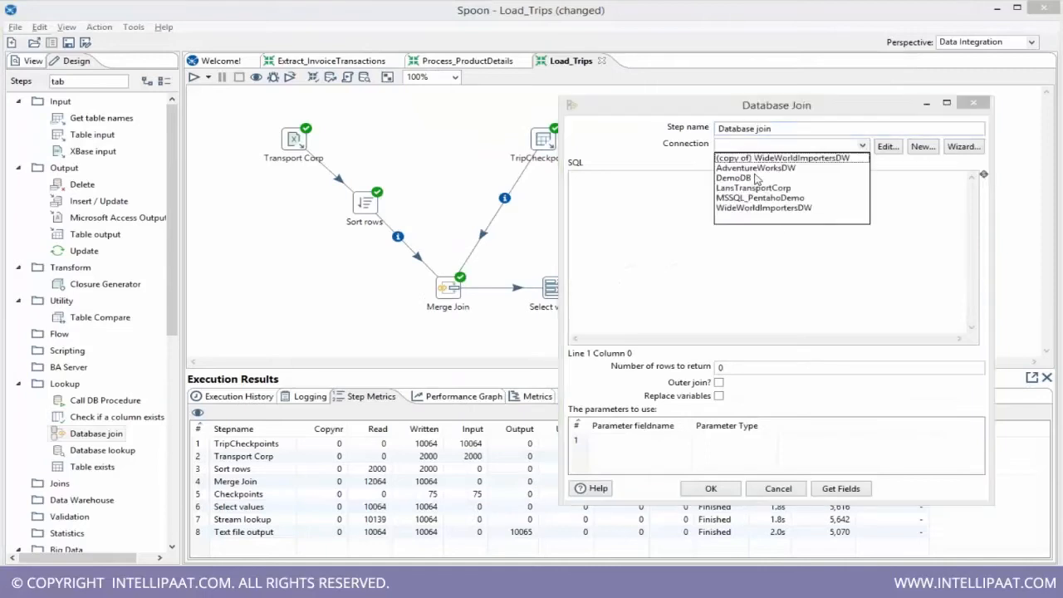
{"action": "left_click", "coordinate": [761, 199]}
{"action": "left_click", "coordinate": [669, 203]}
{"action": "type", "text": "select"}
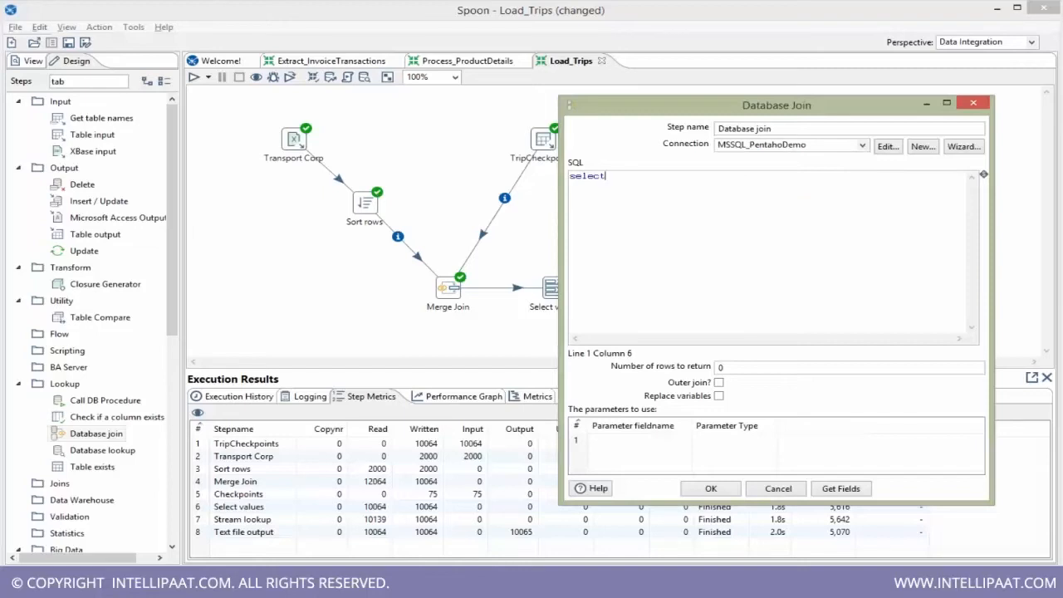
{"action": "type", "text": " * from Checkpoints where"}
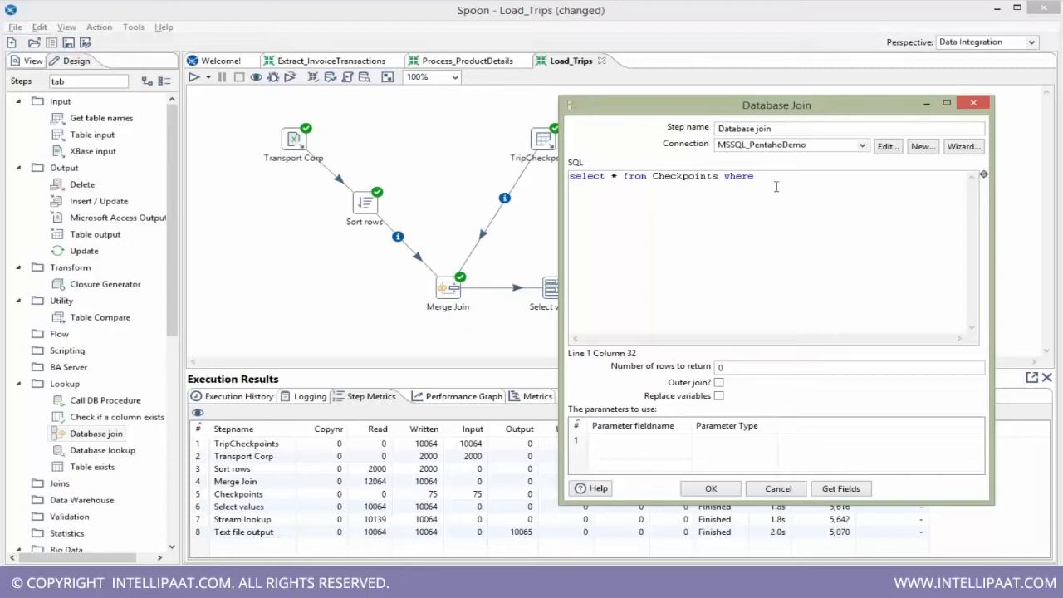
{"action": "type", "text": " Chekpo"}
{"action": "key", "text": "BackSpace"}
{"action": "key", "text": "BackSpace"}
{"action": "type", "text": "kpoint"}
{"action": "key", "text": "BackSpace"}
{"action": "key", "text": "BackSpace"}
- Try to choose a parameter field for the join query, and accept the Database join settings
{"action": "left_click", "coordinate": [660, 440]}
{"action": "left_click", "coordinate": [684, 441]}
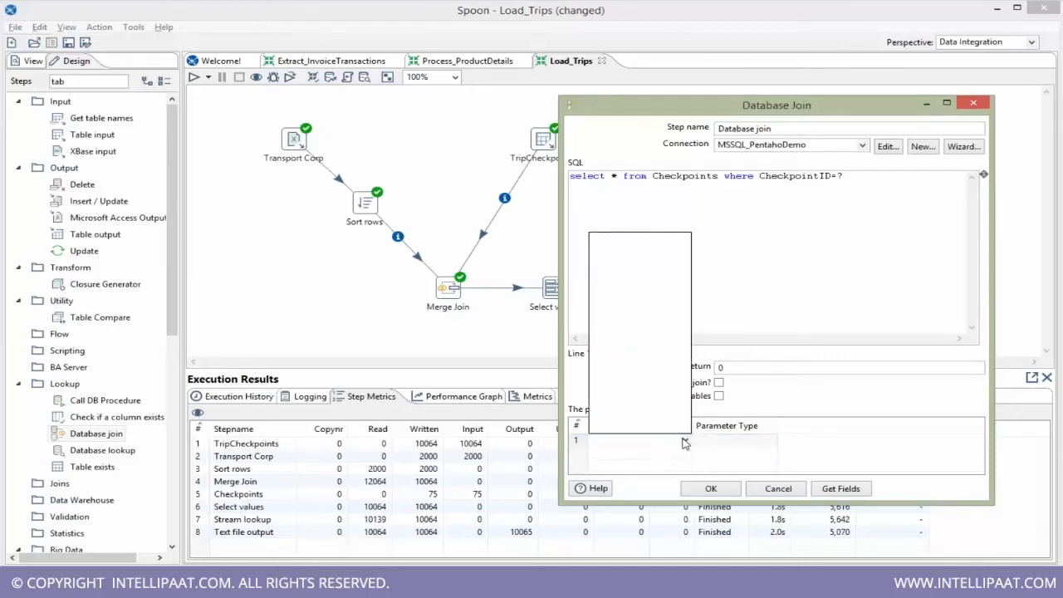
{"action": "left_click", "coordinate": [684, 441]}
{"action": "left_click", "coordinate": [719, 494]}
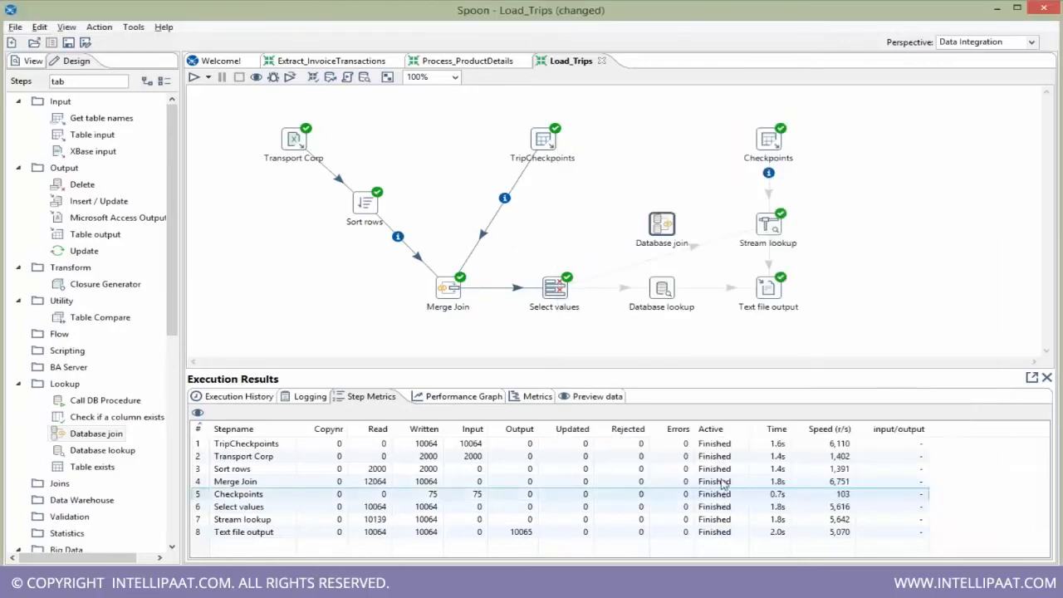
- Create a hop from Select values to Database join as the main output of the step
{"action": "left_click", "coordinate": [554, 295]}
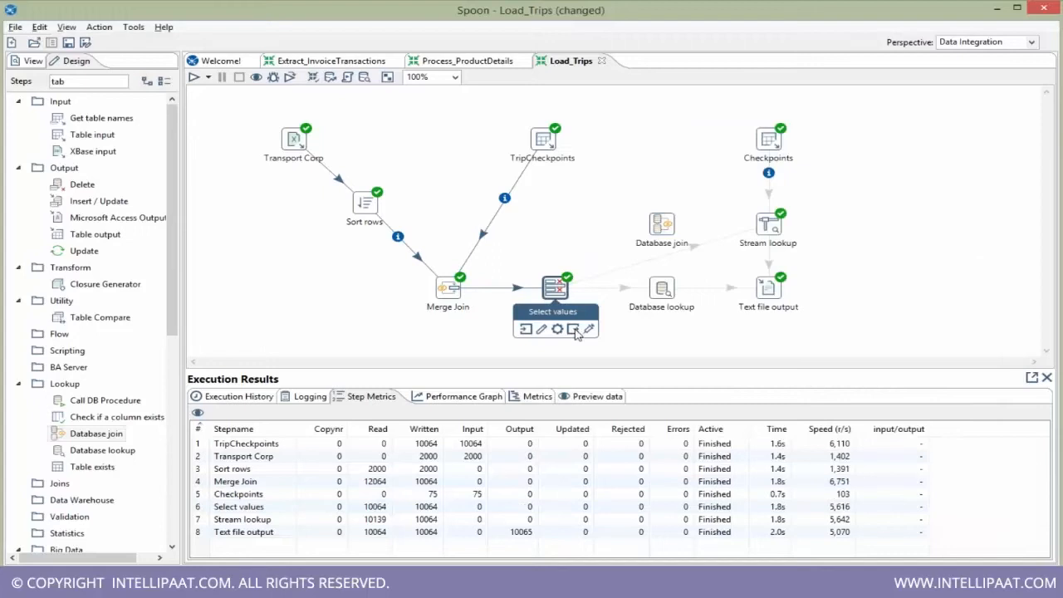
{"action": "left_click_drag", "start_coordinate": [643, 245], "coordinate": [656, 234]}
{"action": "left_click", "coordinate": [679, 229]}
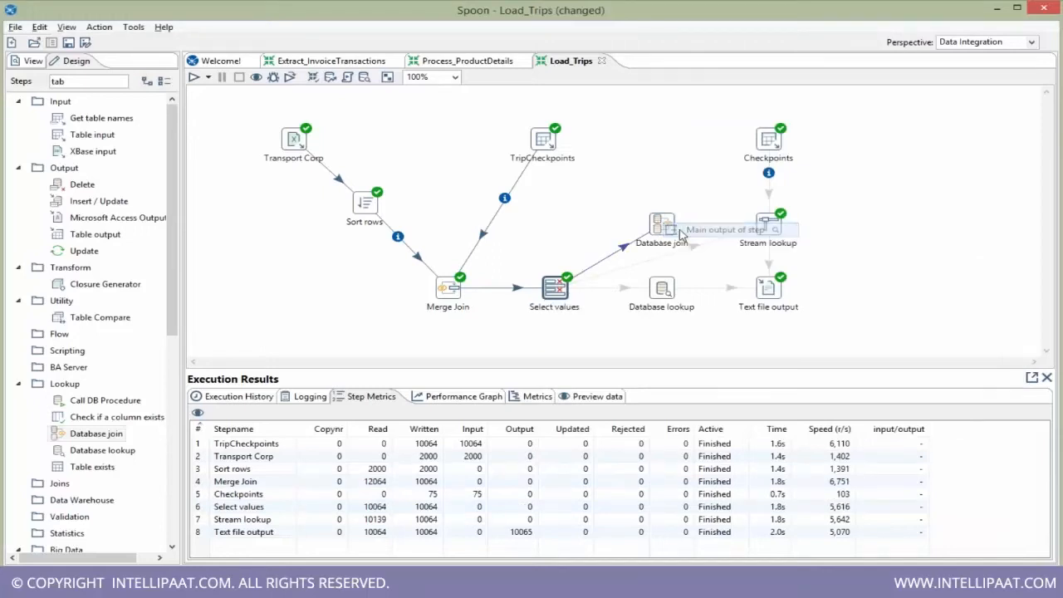
- Reopen the Database join and choose CheckPointID as the query's first parameter field
{"action": "double_click", "coordinate": [664, 226]}
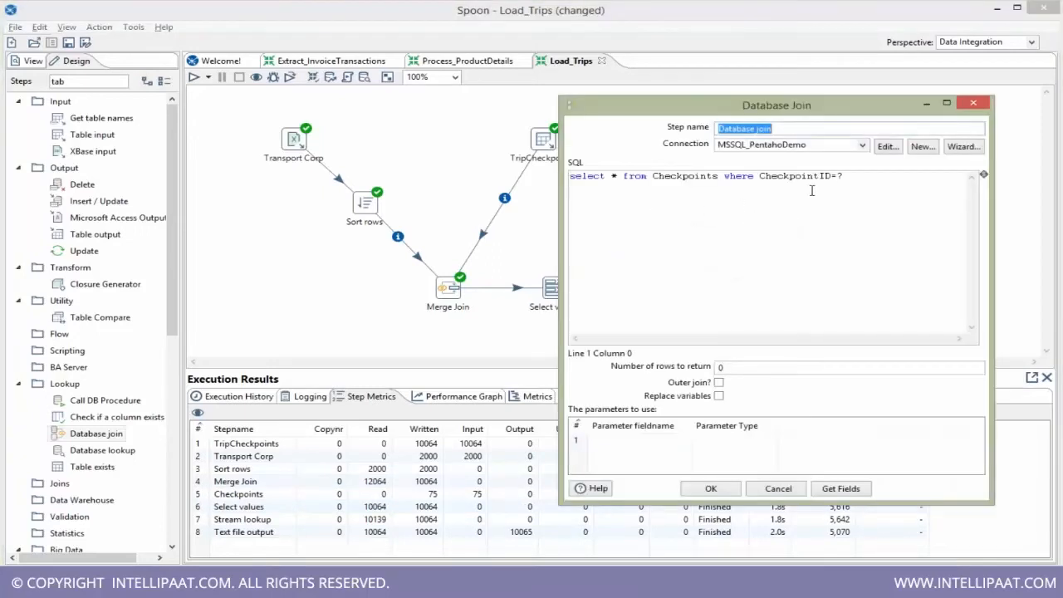
{"action": "left_click", "coordinate": [665, 442]}
{"action": "left_click", "coordinate": [686, 440]}
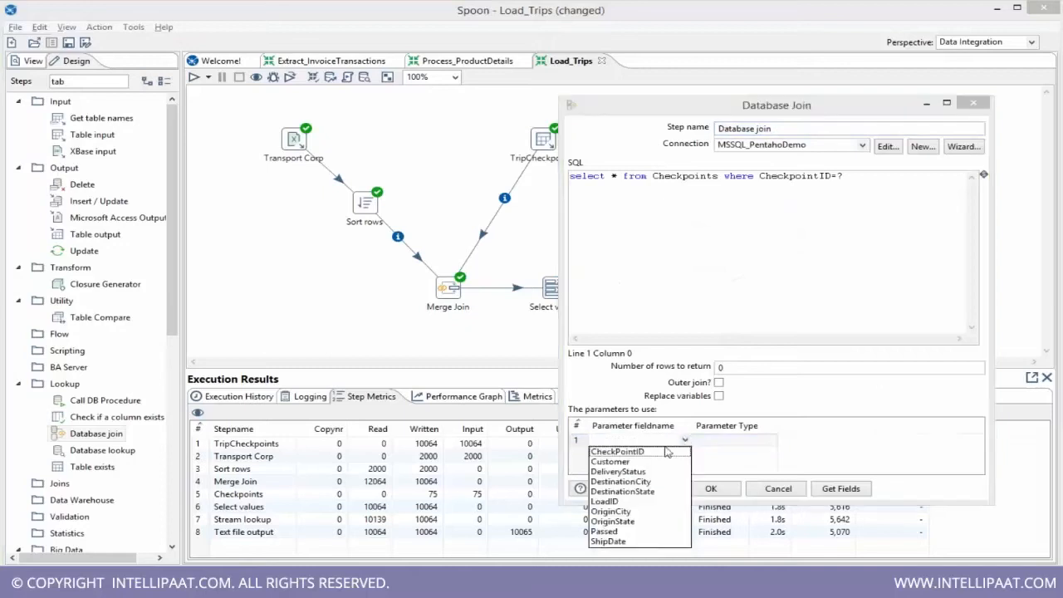
{"action": "left_click", "coordinate": [653, 452]}
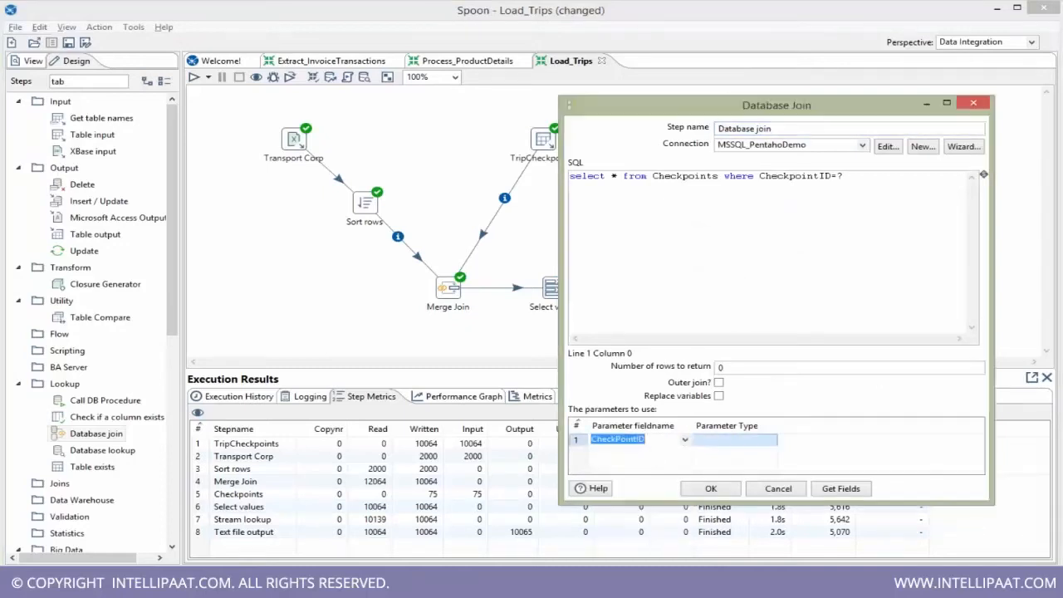
{"action": "left_click", "coordinate": [686, 439]}
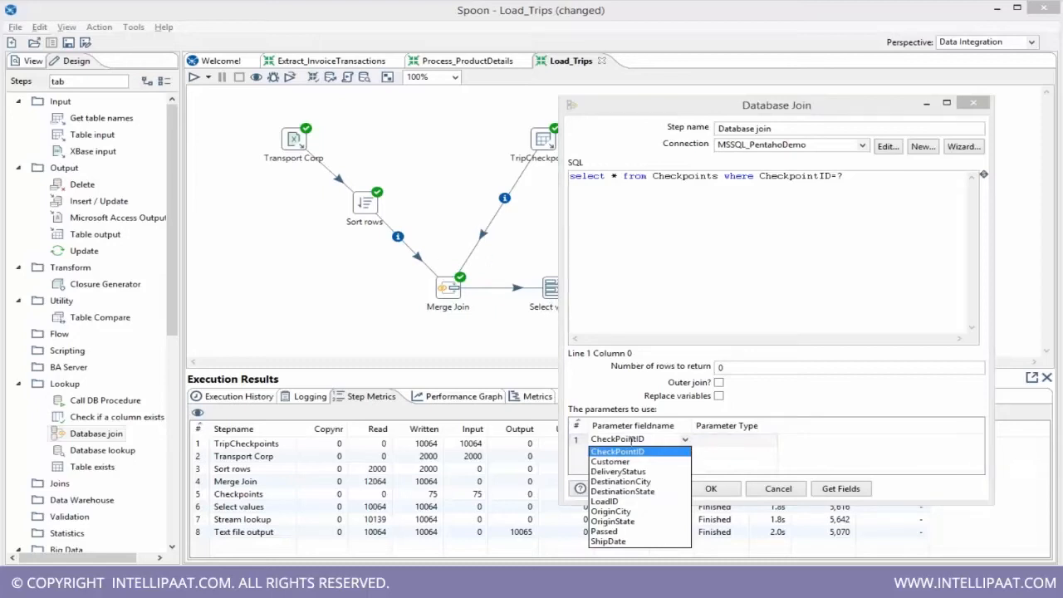
{"action": "left_click", "coordinate": [622, 453]}
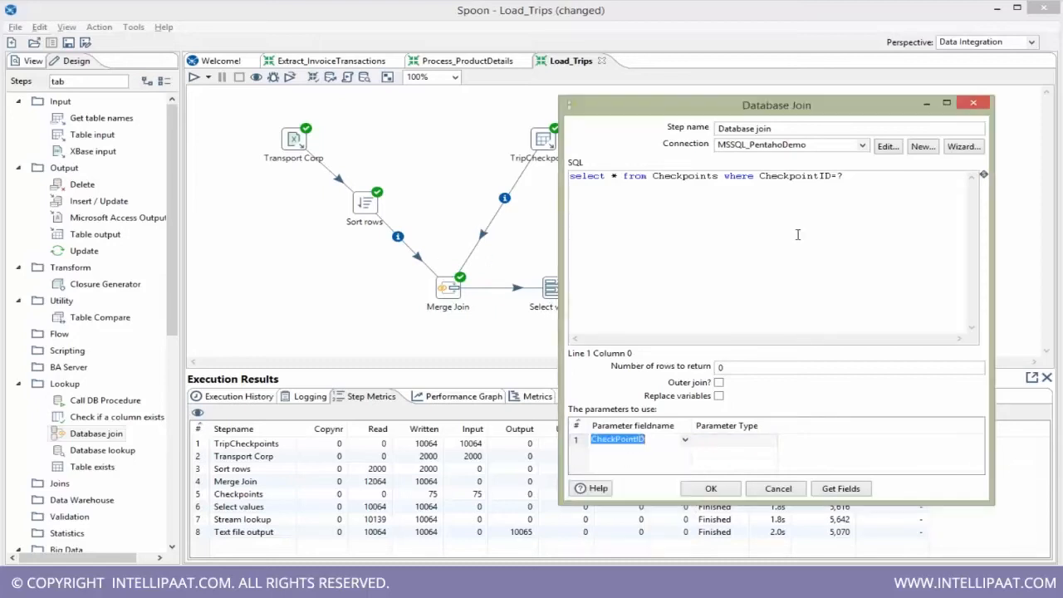
- Set the CheckPointID parameter's type to Number and accept the Database join settings
{"action": "double_click", "coordinate": [847, 176]}
{"action": "left_click_drag", "start_coordinate": [831, 175], "coordinate": [559, 182]}
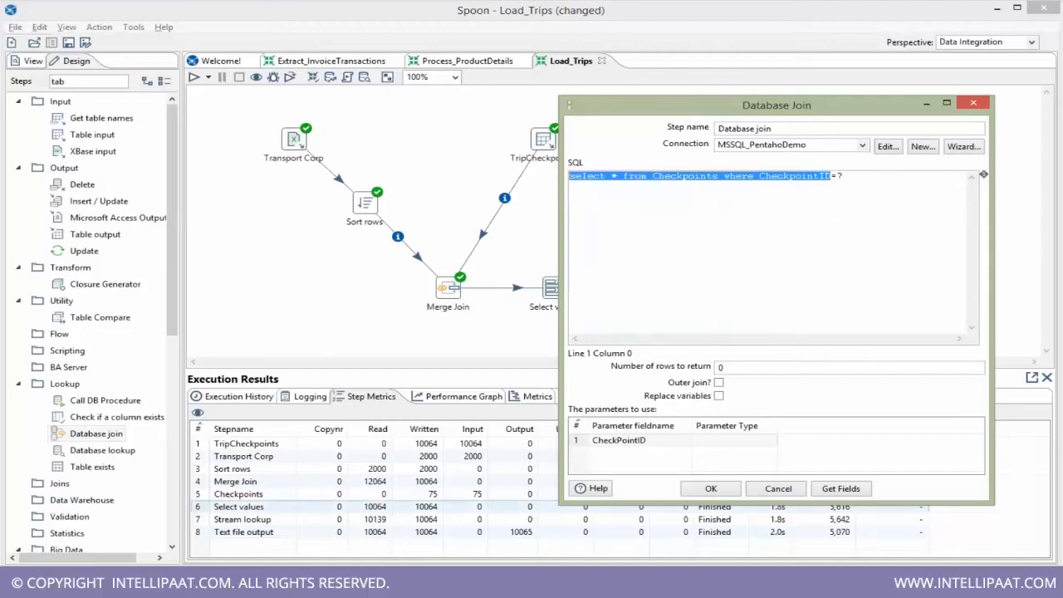
{"action": "left_click", "coordinate": [767, 448]}
{"action": "left_click", "coordinate": [767, 449]}
{"action": "left_click", "coordinate": [771, 440]}
{"action": "left_click", "coordinate": [718, 450]}
{"action": "left_click", "coordinate": [710, 489]}
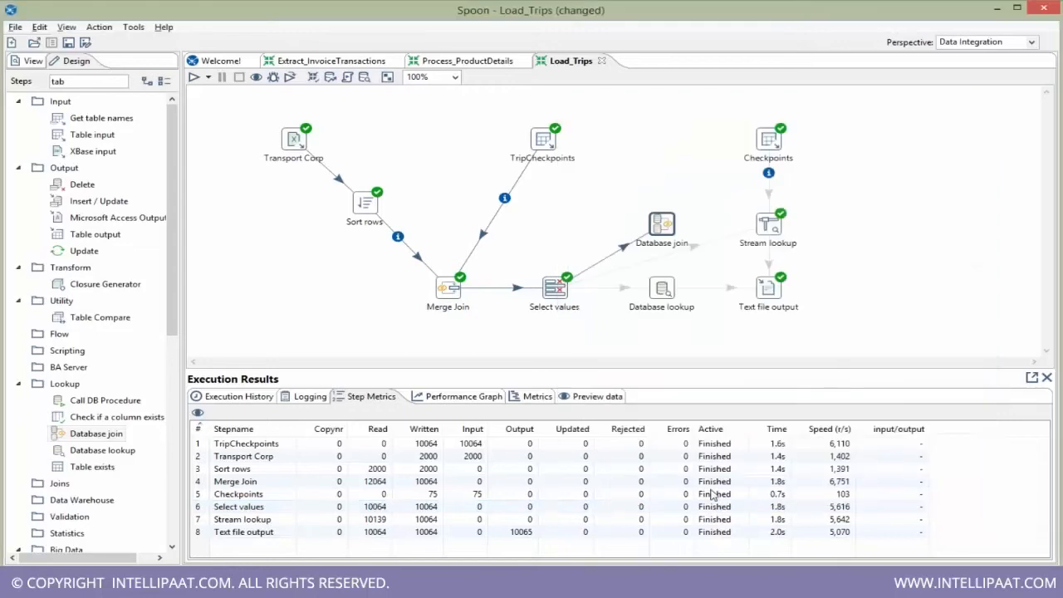
- Create a main output hop from Database join to Text file output
{"action": "mouse_move", "coordinate": [668, 229]}
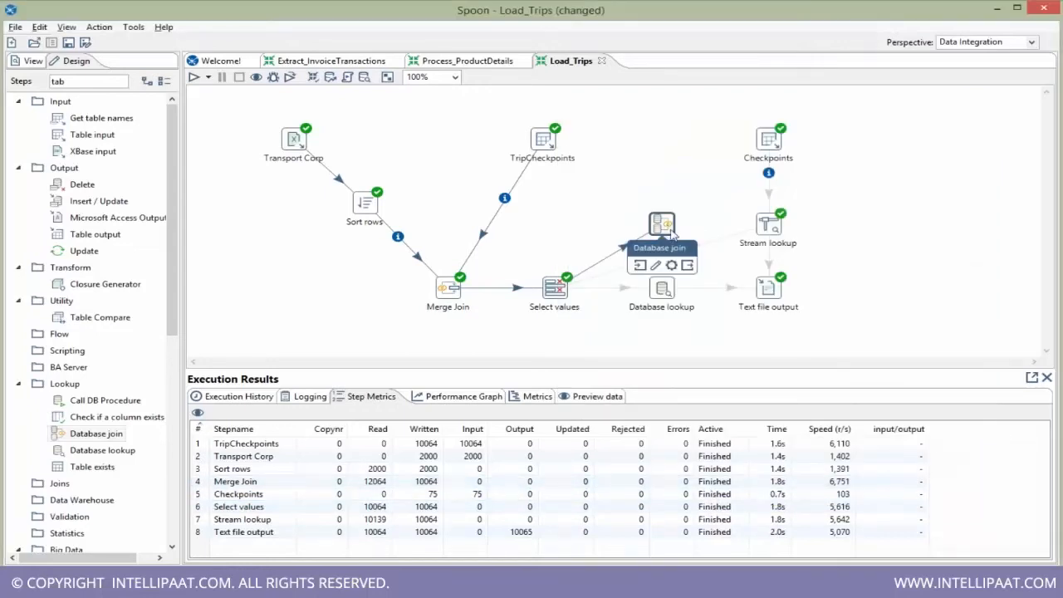
{"action": "left_click_drag", "start_coordinate": [686, 265], "coordinate": [777, 295]}
{"action": "left_click", "coordinate": [799, 301]}
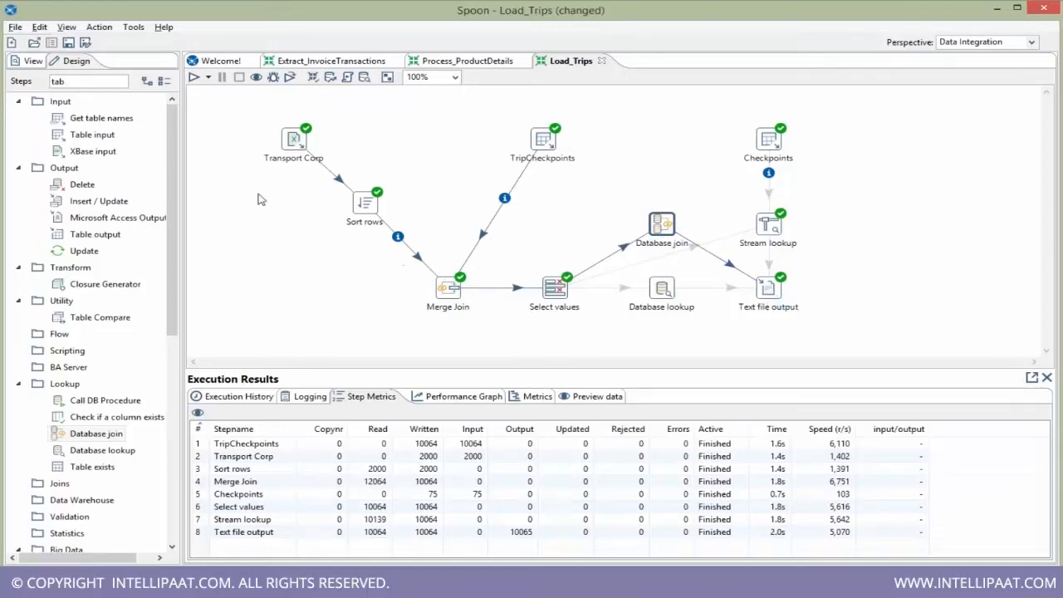
- Run the Load_Trips transformation and examine the execution log for the Database join's error
{"action": "left_click", "coordinate": [195, 79]}
{"action": "left_click", "coordinate": [700, 488]}
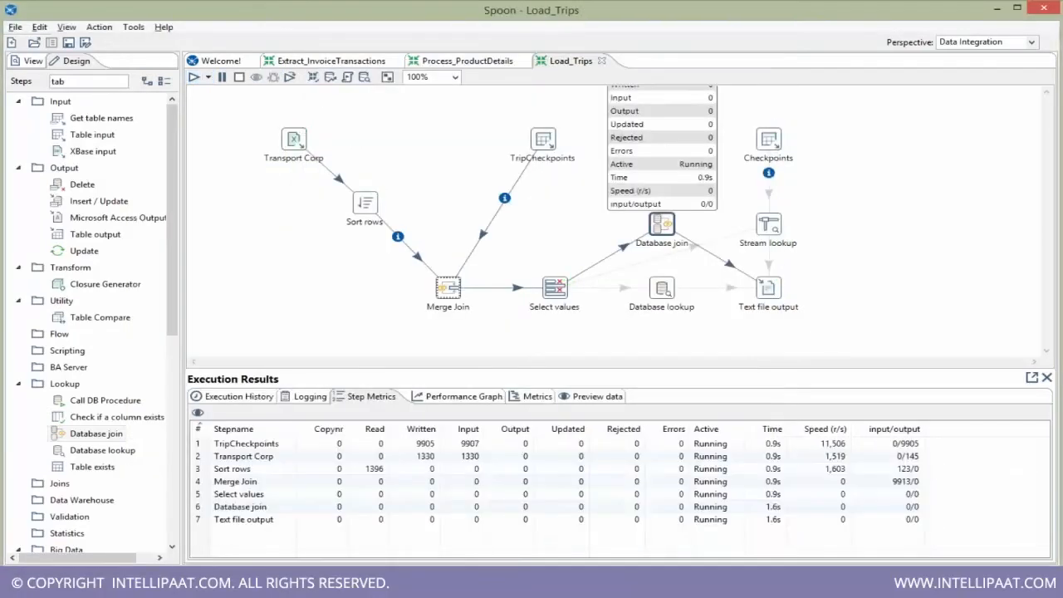
{"action": "left_click", "coordinate": [301, 399]}
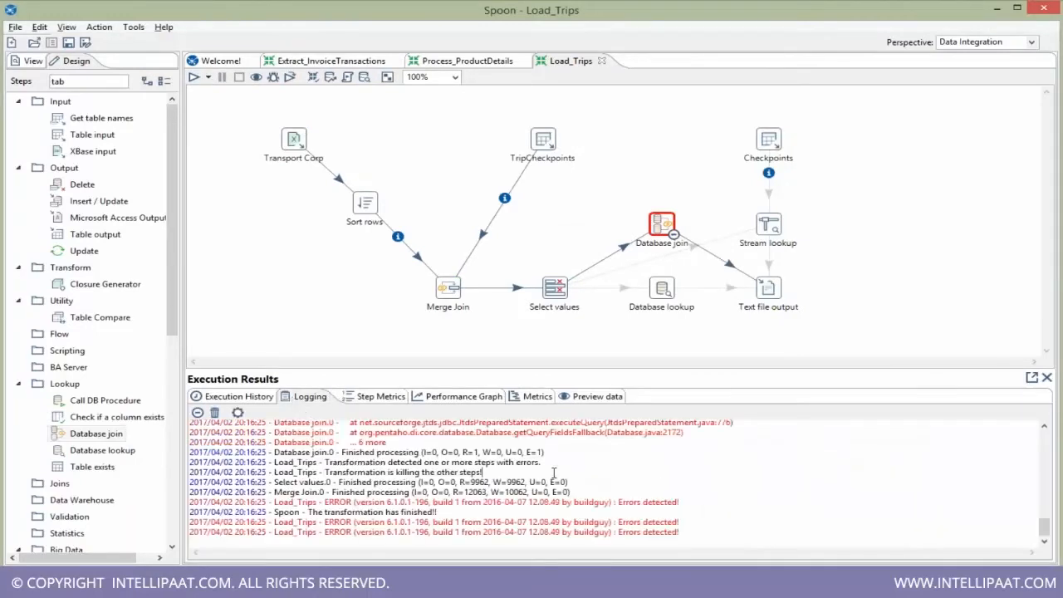
{"action": "scroll", "coordinate": [554, 471], "scroll_direction": "up", "scroll_amount": 5}
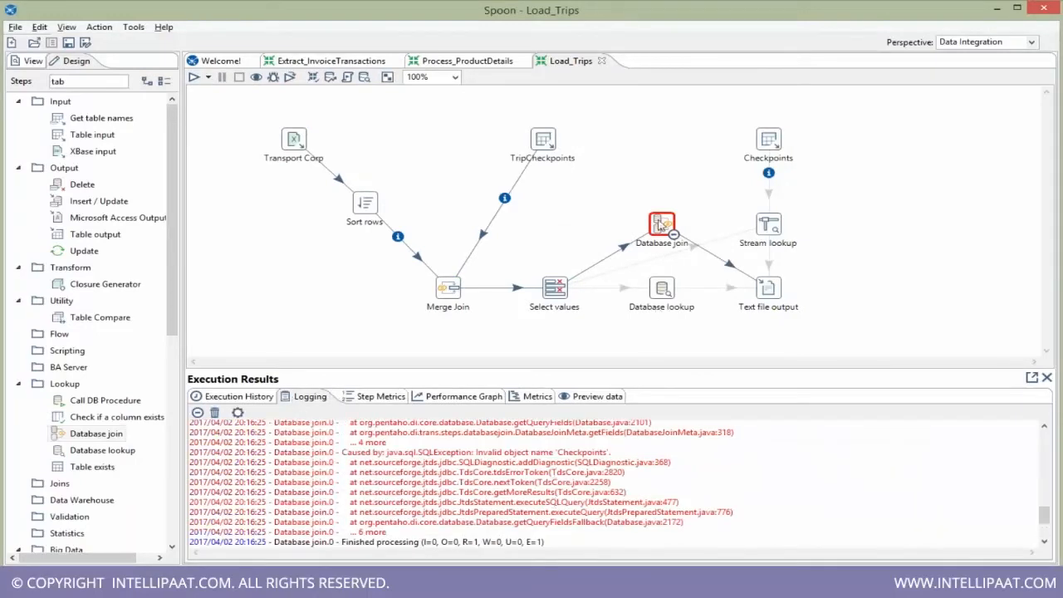
- Change the Database join's connection to LansTransportCorp and accept the settings
{"action": "double_click", "coordinate": [660, 224]}
{"action": "left_click", "coordinate": [863, 145]}
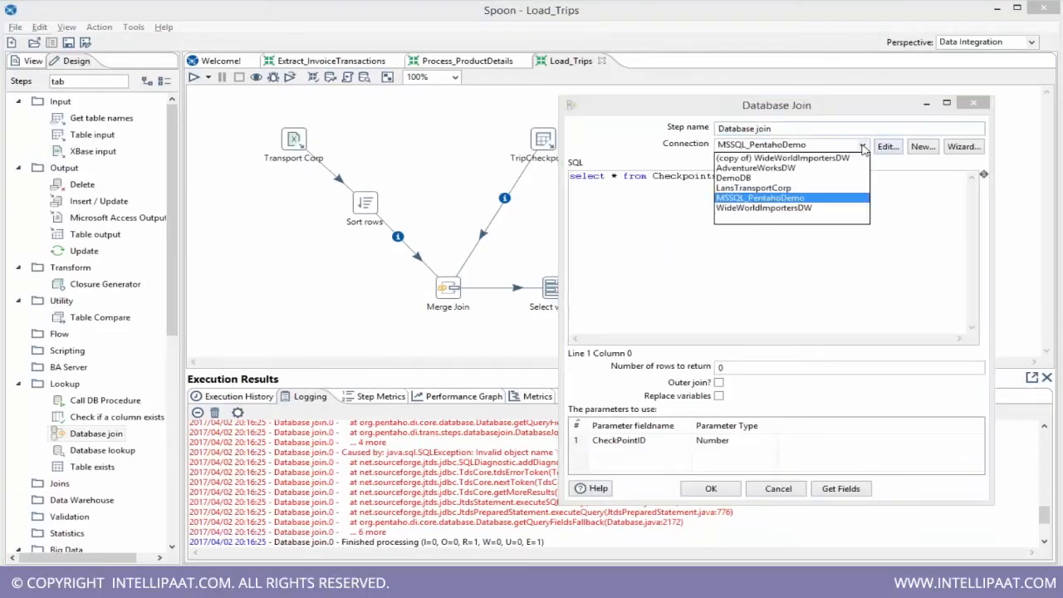
{"action": "left_click", "coordinate": [768, 188]}
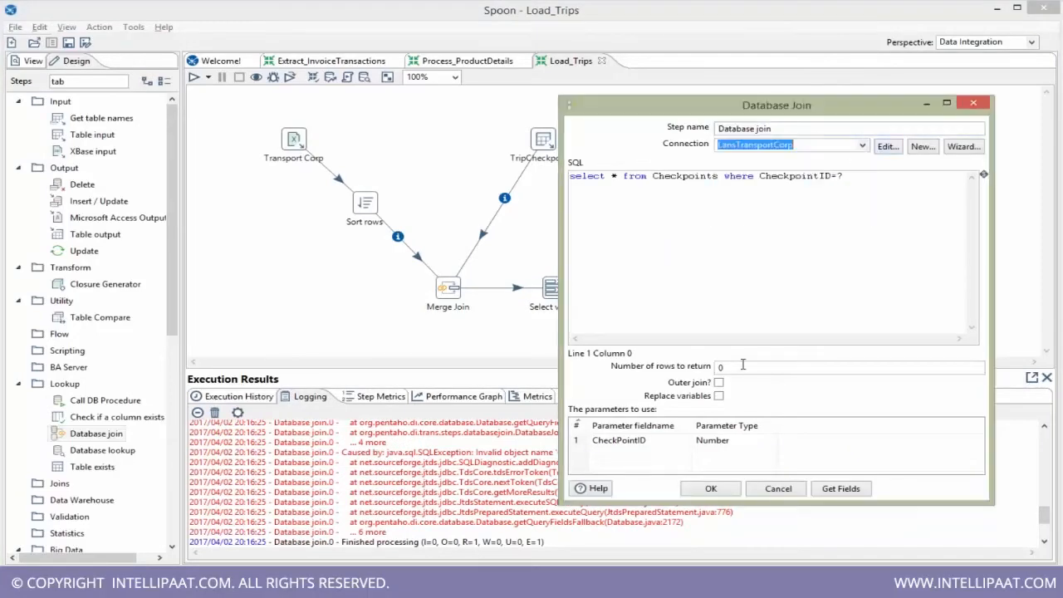
{"action": "left_click", "coordinate": [711, 488]}
- Rerun the Load_Trips transformation and check the row counts in the step metrics
{"action": "left_click", "coordinate": [194, 77]}
{"action": "left_click", "coordinate": [700, 488]}
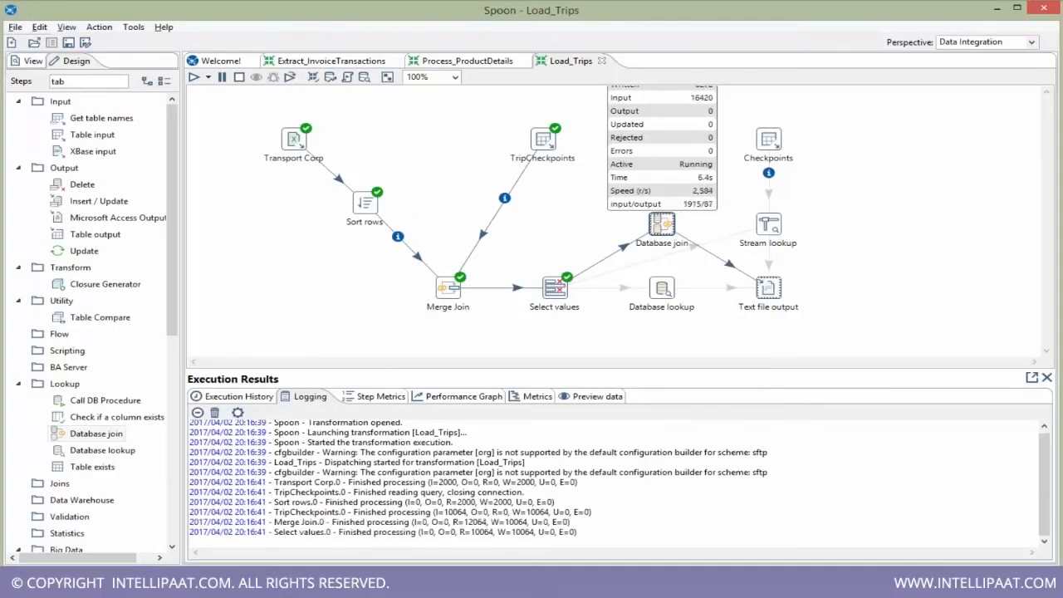
{"action": "left_click", "coordinate": [387, 397]}
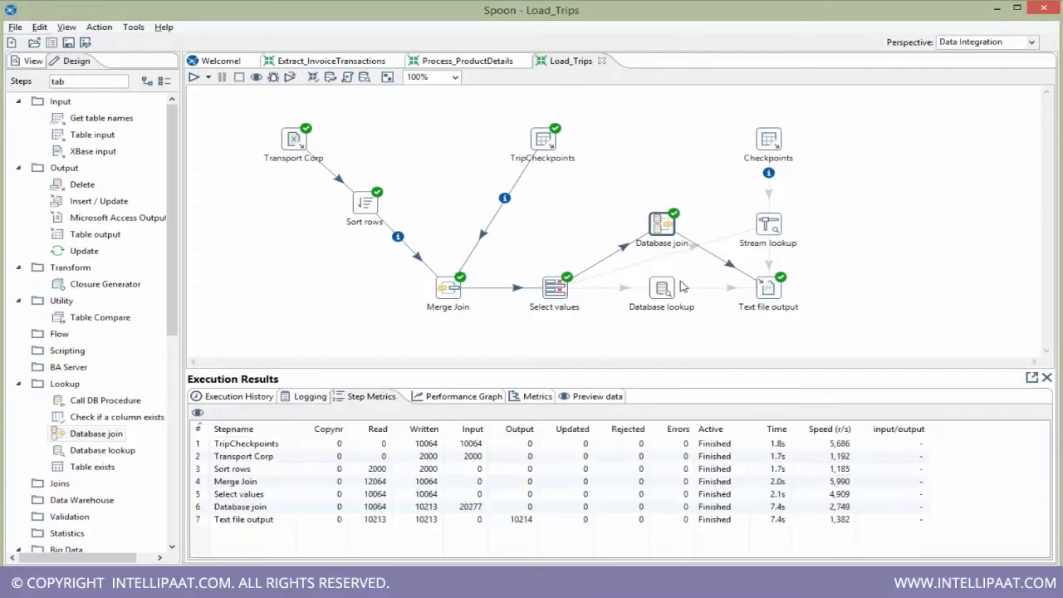
{"action": "mouse_move", "coordinate": [669, 229]}
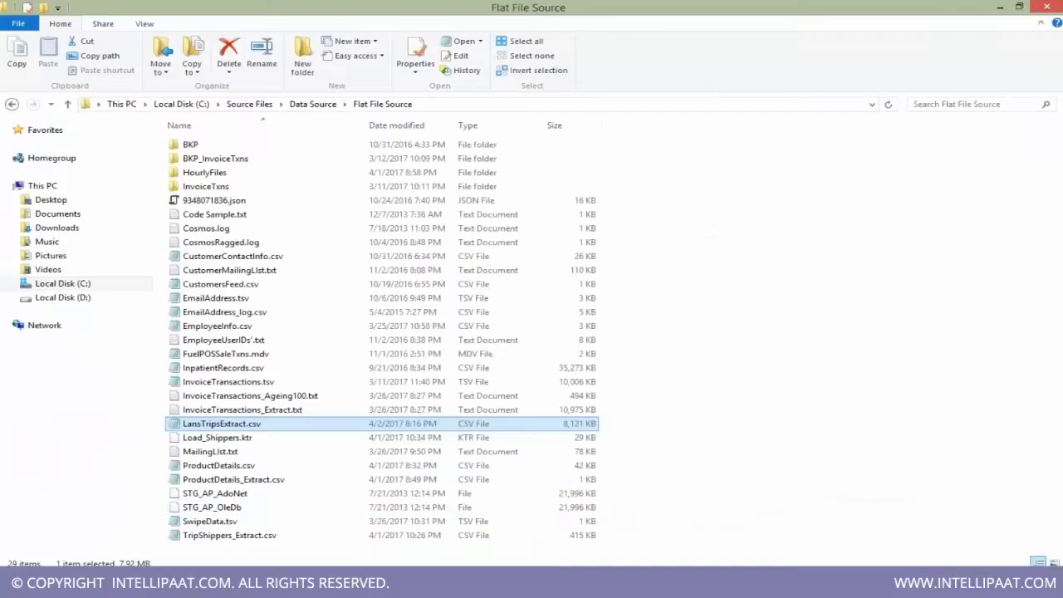
- Open LansTripsExtract.csv from Flat File Source, compare the checkpoint IDs and names of its first two records, and close it
{"action": "double_click", "coordinate": [268, 425]}
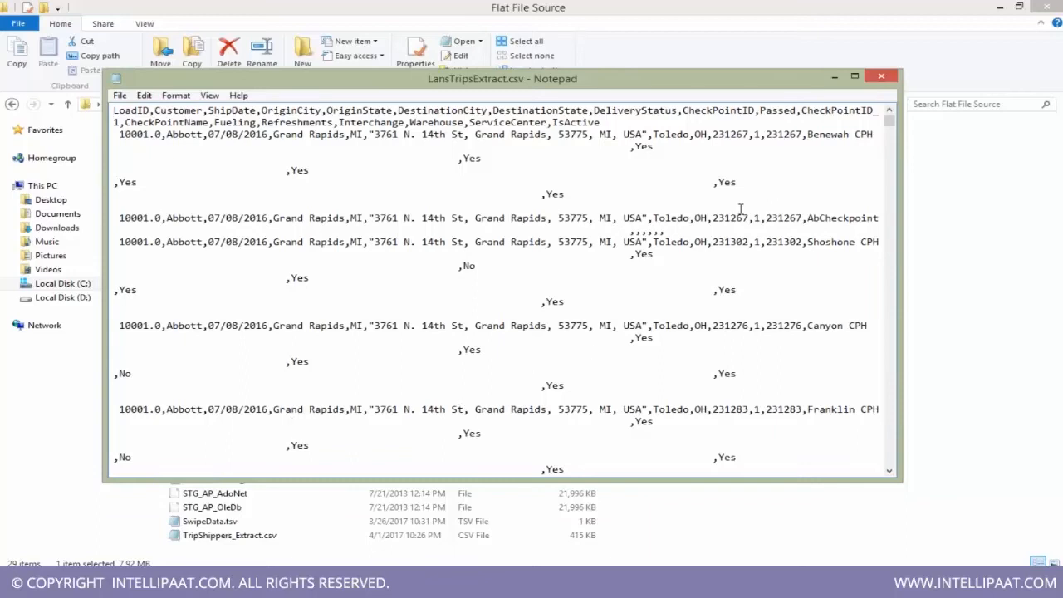
{"action": "left_click_drag", "start_coordinate": [807, 135], "coordinate": [875, 138]}
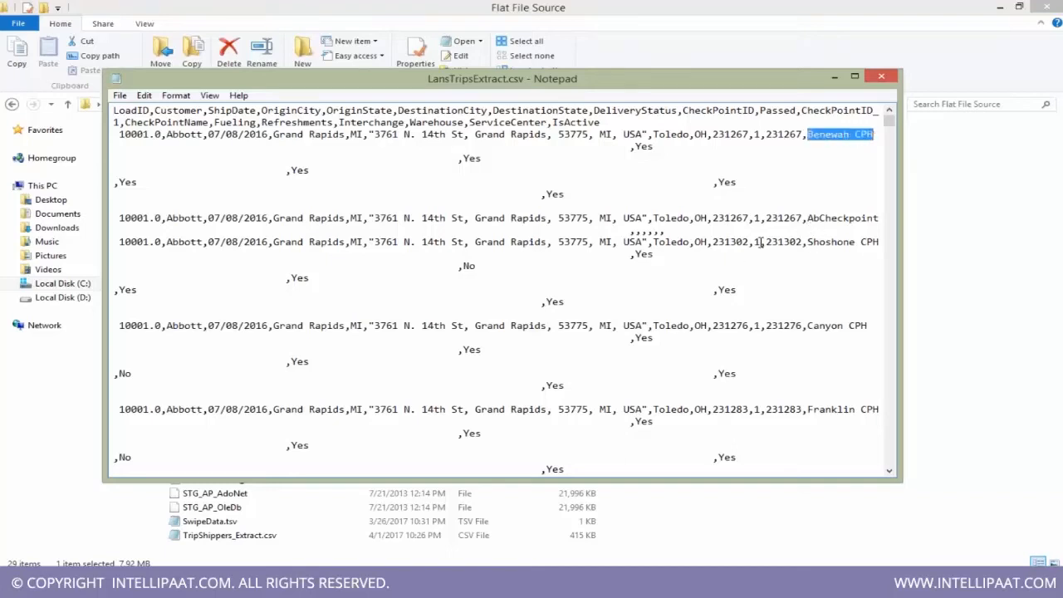
{"action": "left_click_drag", "start_coordinate": [765, 135], "coordinate": [803, 143]}
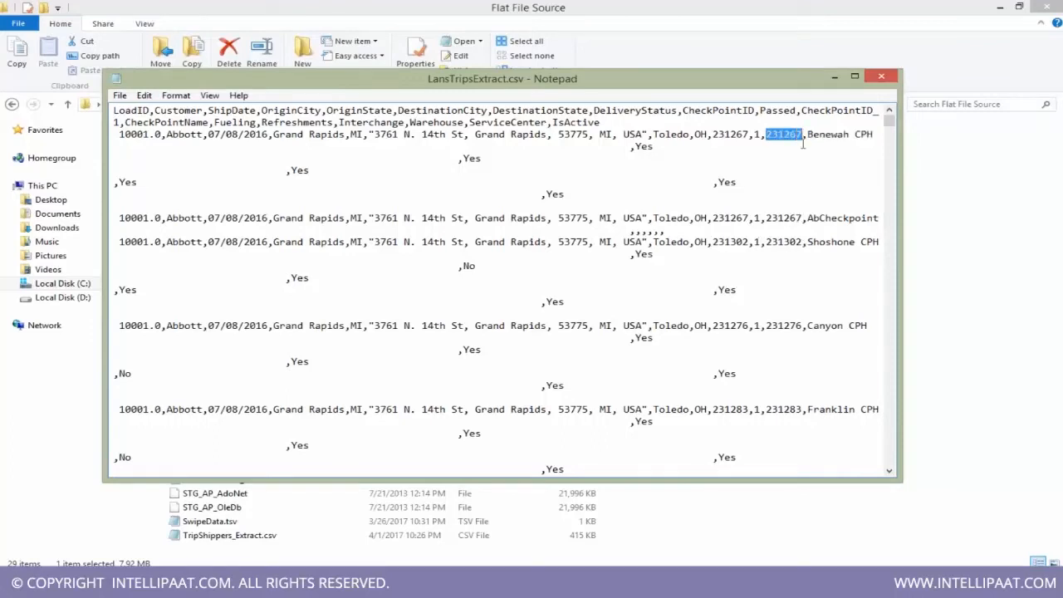
{"action": "left_click_drag", "start_coordinate": [765, 218], "coordinate": [803, 220]}
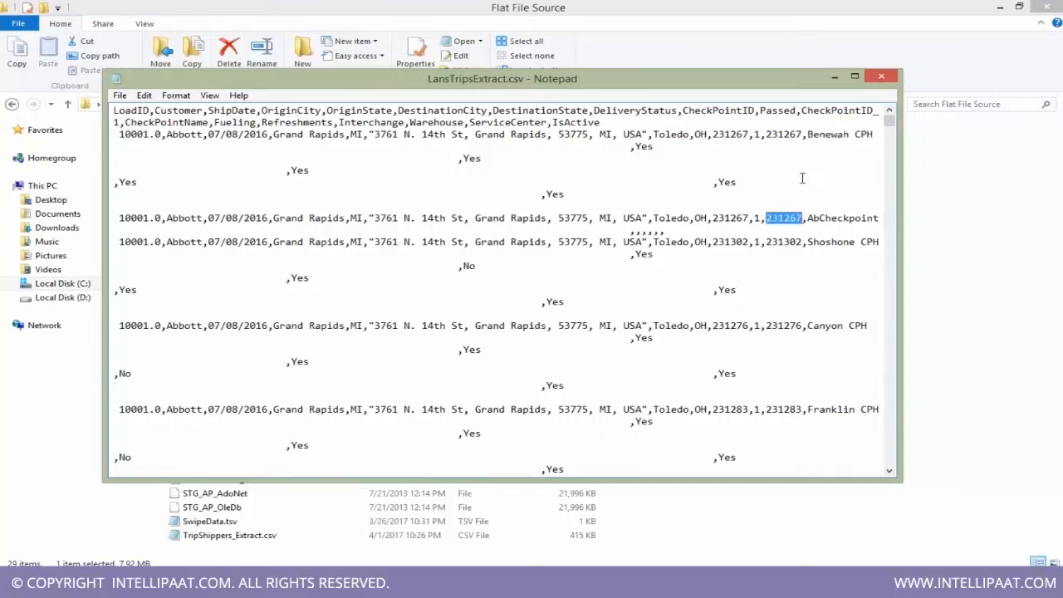
{"action": "left_click_drag", "start_coordinate": [772, 136], "coordinate": [797, 137]}
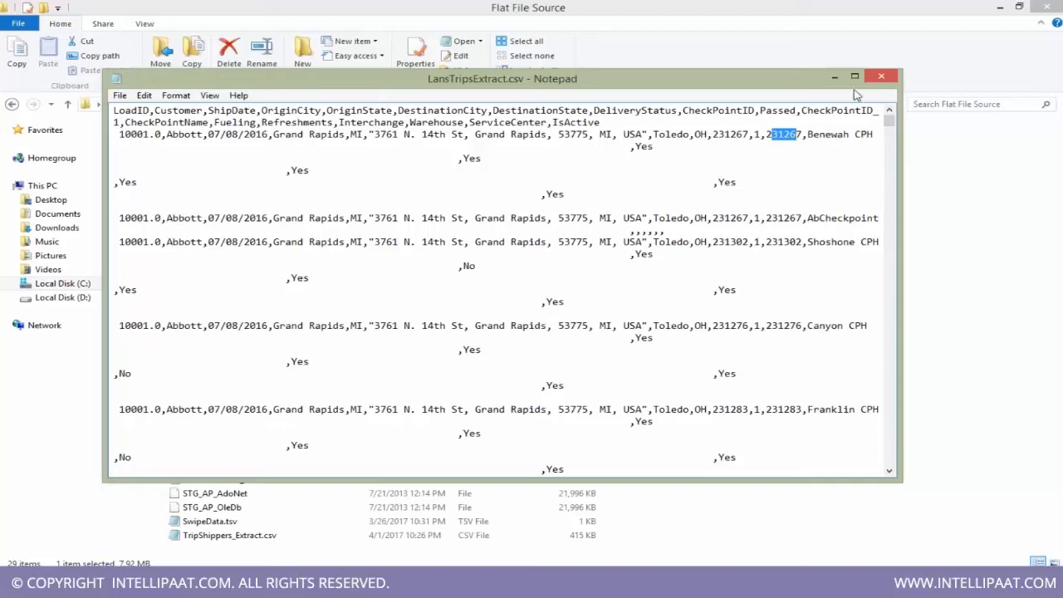
{"action": "left_click", "coordinate": [881, 78]}
- Switch to Spoon, open the Database lookup step's settings and examine its connection and lookup table
{"action": "key", "text": "alt+Tab"}
{"action": "mouse_move", "coordinate": [661, 299]}
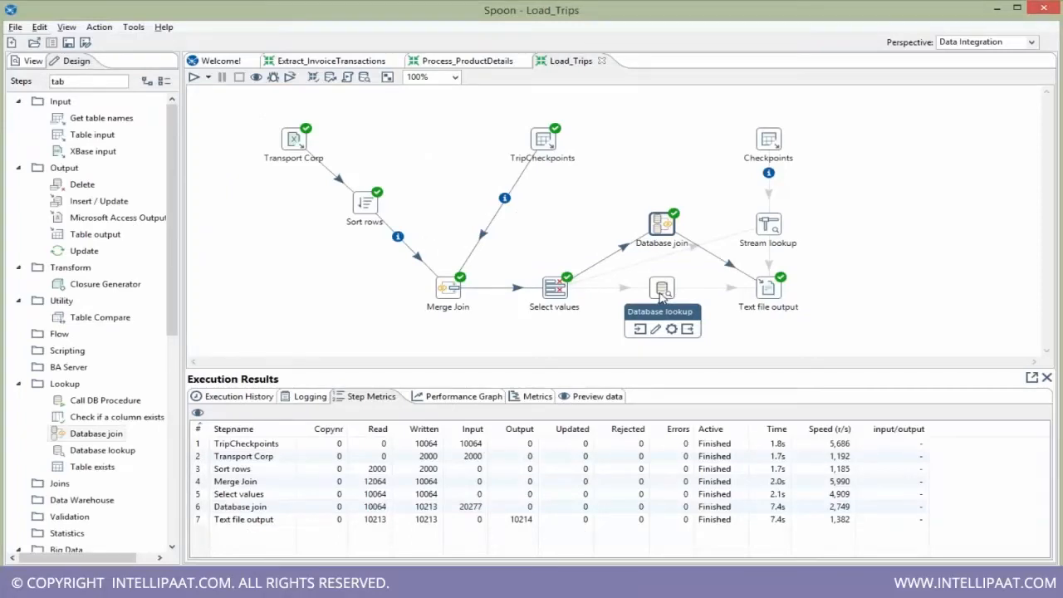
{"action": "double_click", "coordinate": [661, 290]}
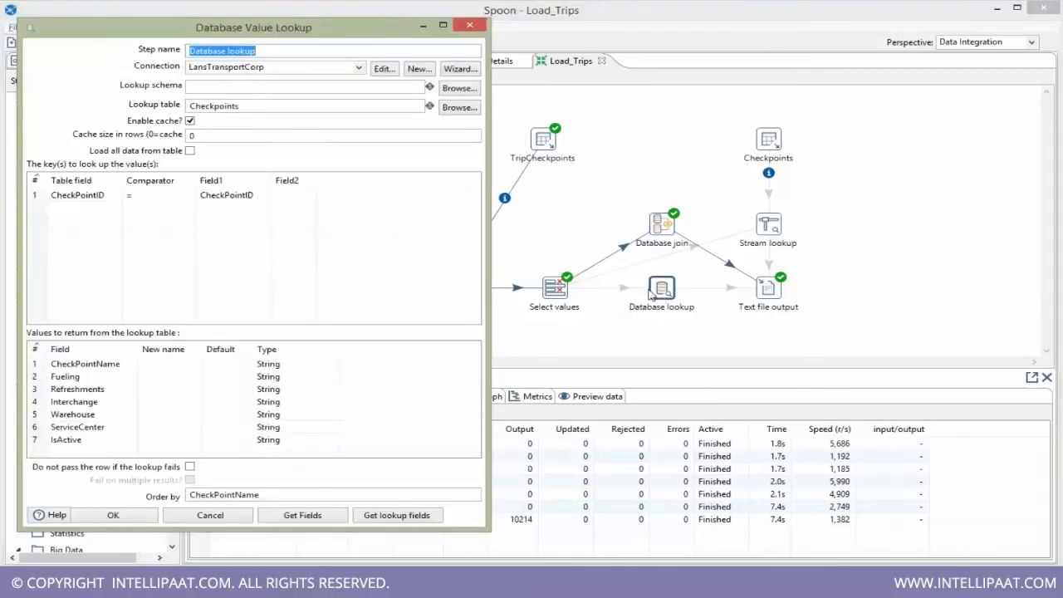
{"action": "key", "text": "Escape"}
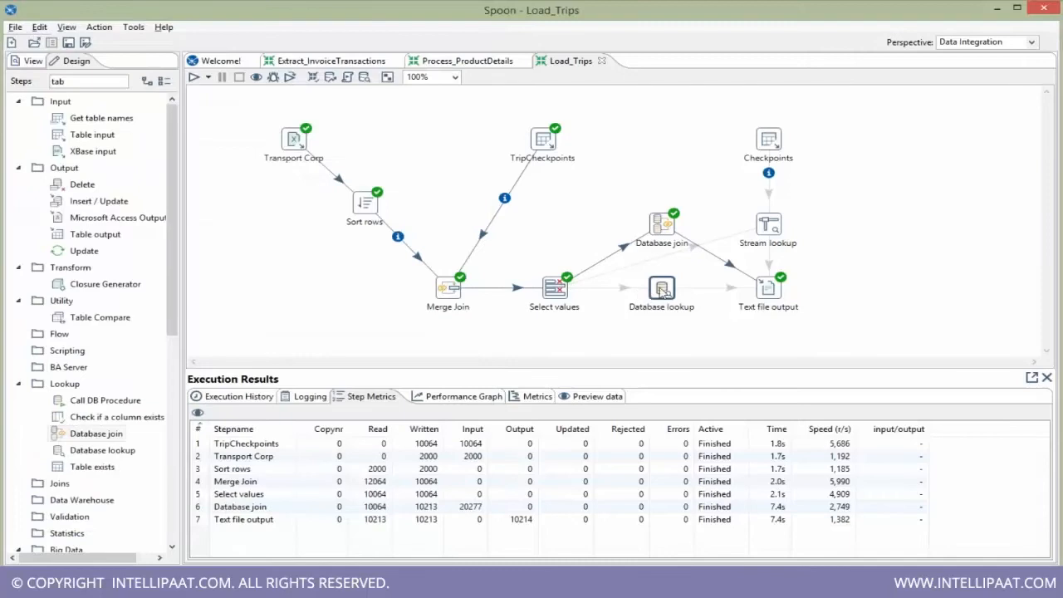
{"action": "double_click", "coordinate": [664, 290]}
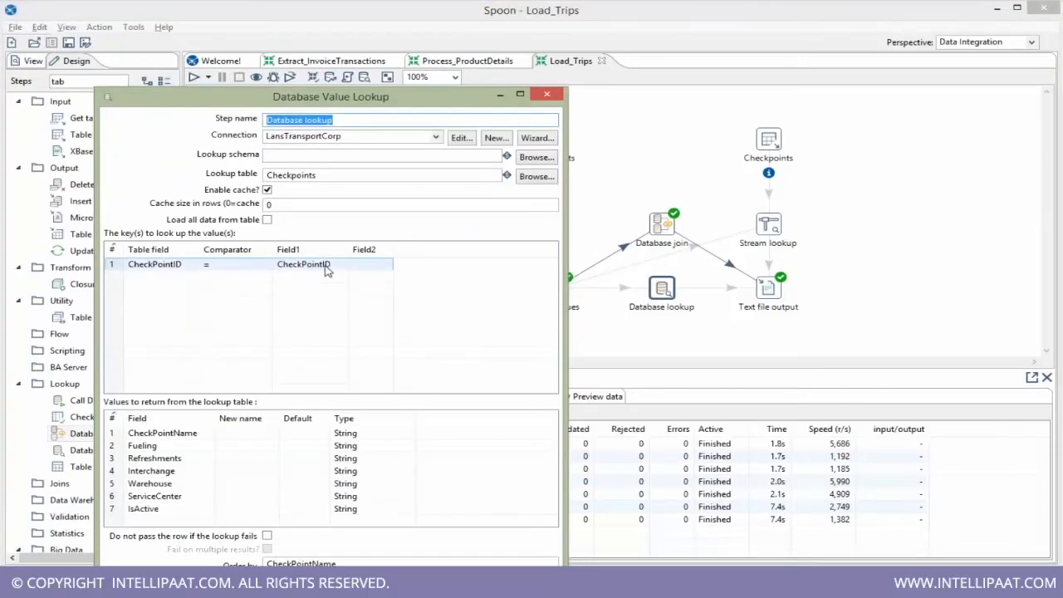
{"action": "left_click_drag", "start_coordinate": [330, 174], "coordinate": [215, 172]}
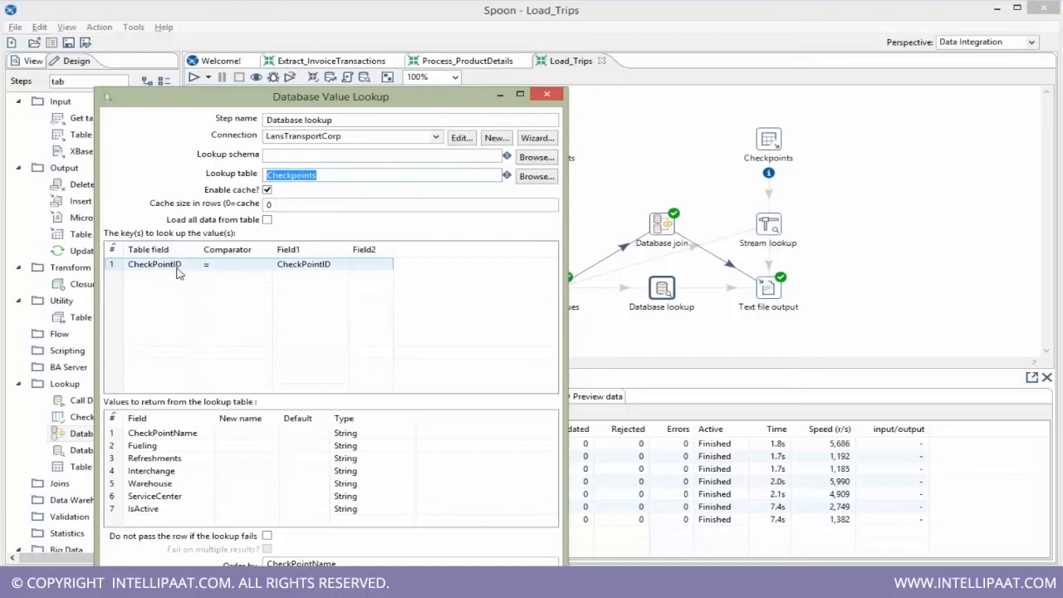
- Examine how the CheckPointID key fields match the incoming rows to the Checkpoints lookup table, and close the Database lookup settings
{"action": "left_click", "coordinate": [327, 267]}
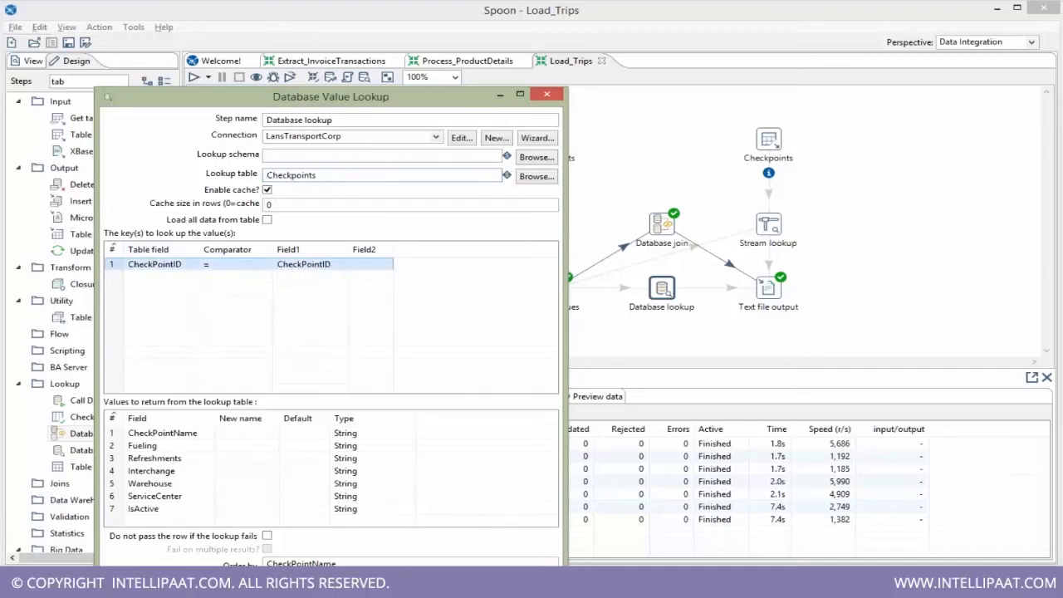
{"action": "left_click", "coordinate": [331, 264]}
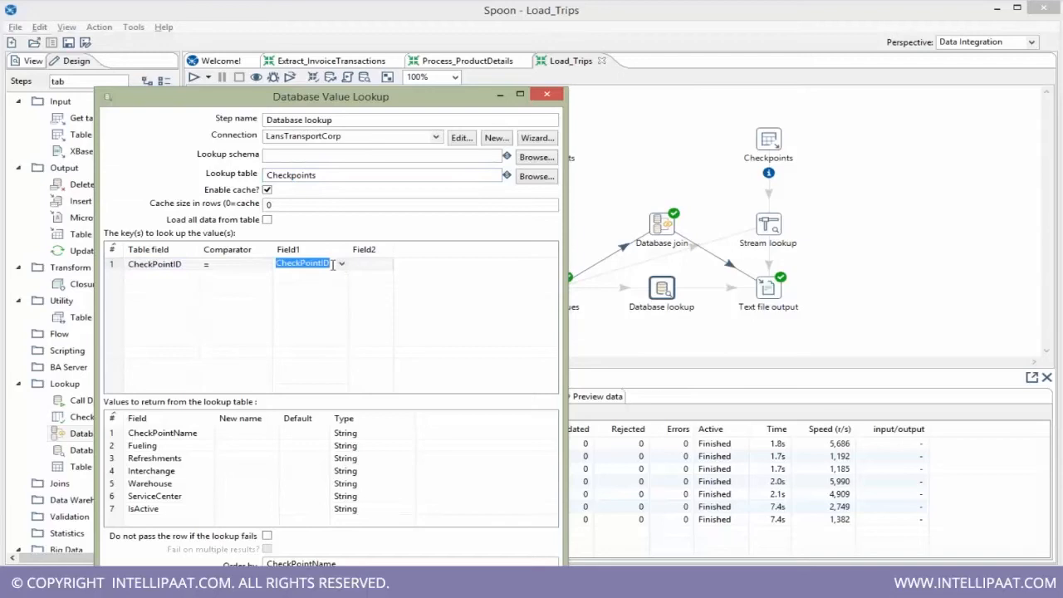
{"action": "left_click_drag", "start_coordinate": [330, 176], "coordinate": [244, 179]}
{"action": "left_click", "coordinate": [190, 264]}
{"action": "left_click", "coordinate": [184, 264]}
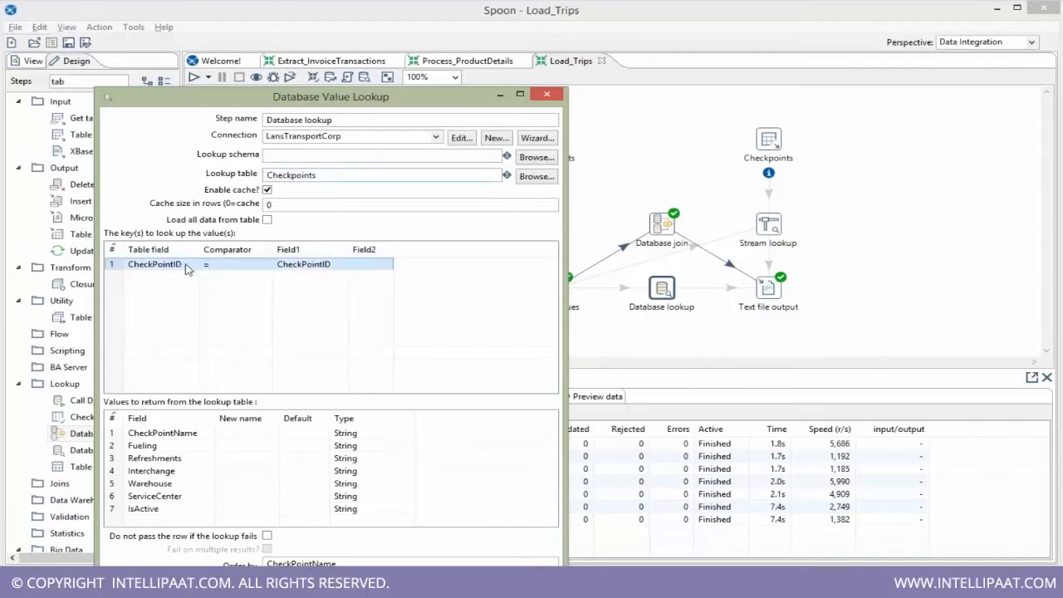
{"action": "double_click", "coordinate": [184, 264]}
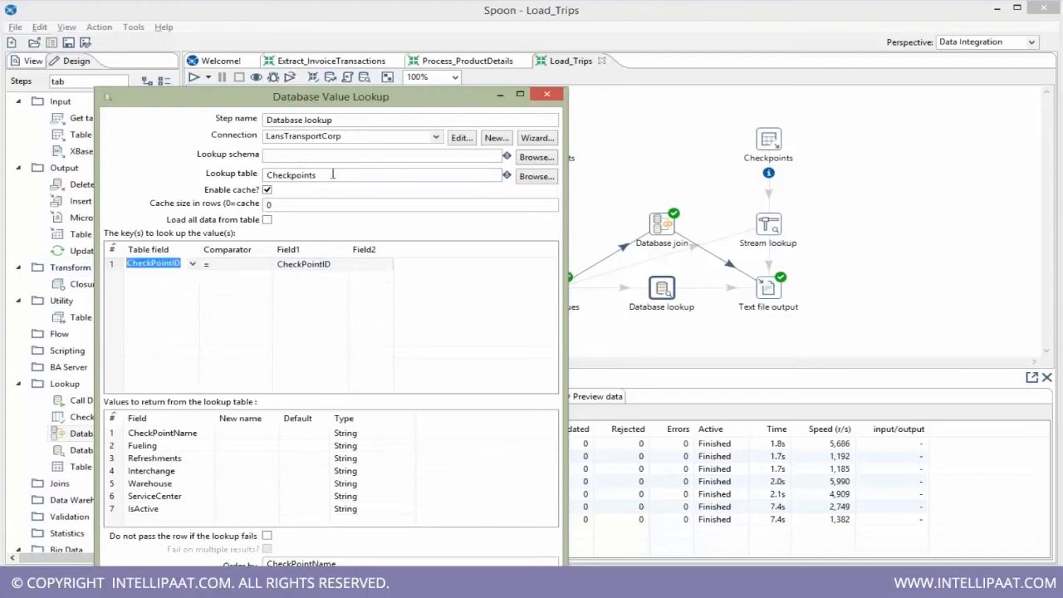
{"action": "left_click_drag", "start_coordinate": [332, 174], "coordinate": [249, 175]}
{"action": "left_click", "coordinate": [222, 264]}
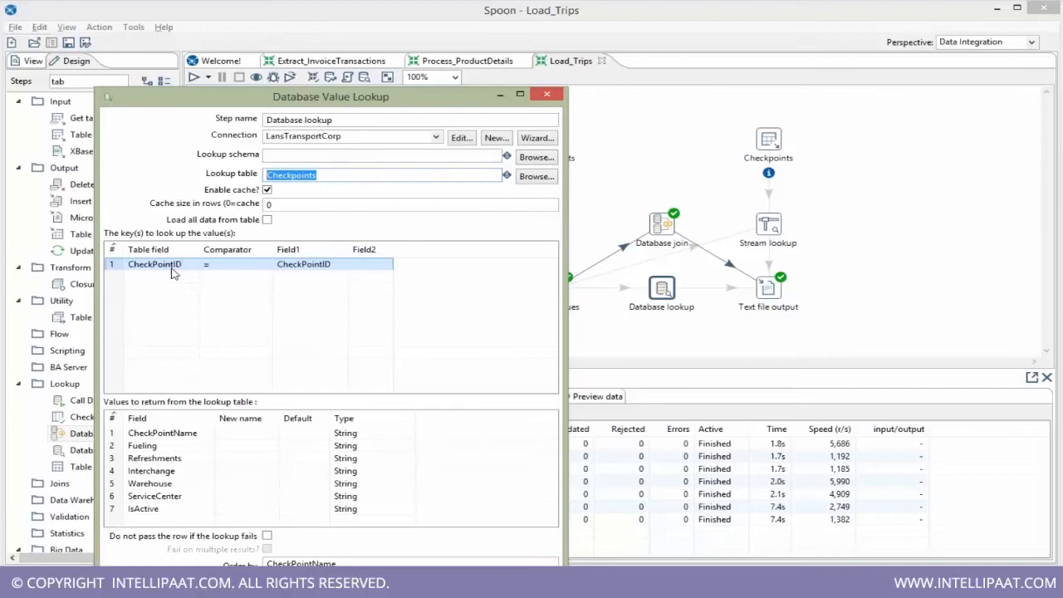
{"action": "left_click", "coordinate": [556, 98]}
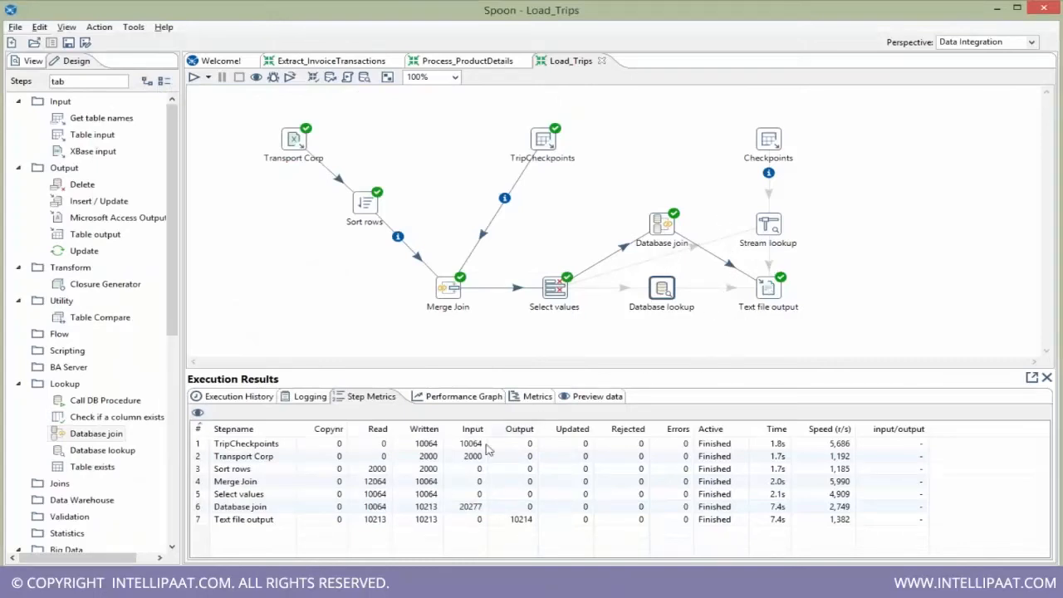
- Switch to SQL Server Management Studio and review the ScheduledTrips, TripCheckpoints and Trucks tables in the LansTransportCorp database
{"action": "key", "text": "alt+Tab"}
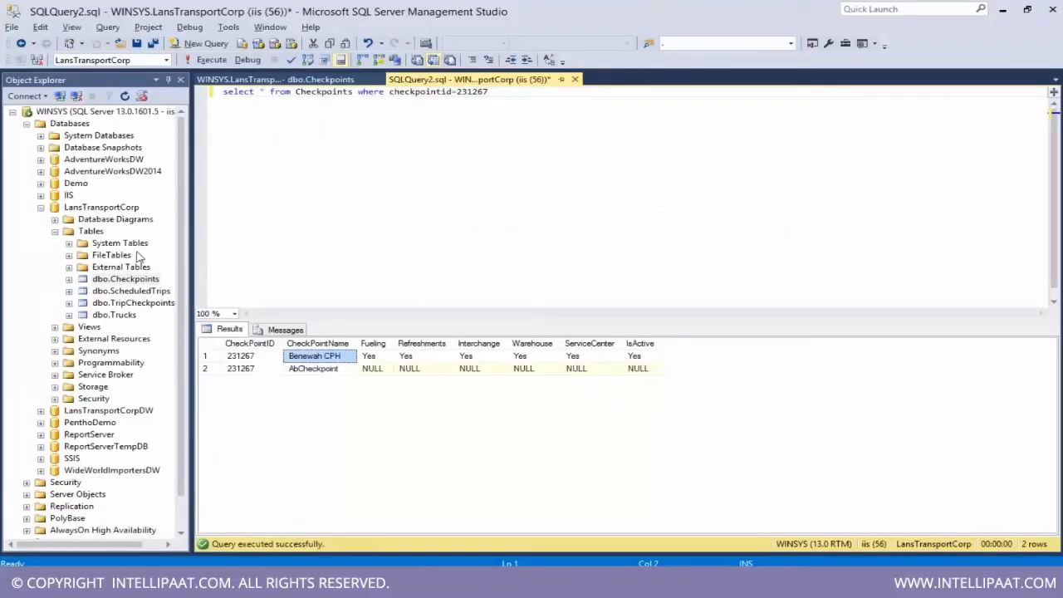
{"action": "left_click", "coordinate": [135, 294]}
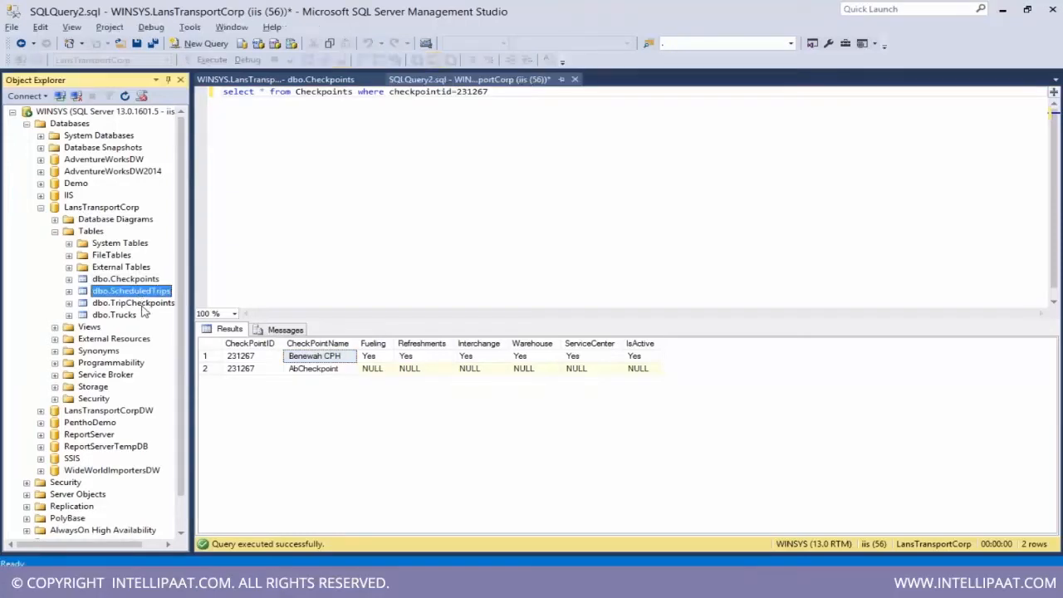
{"action": "left_click", "coordinate": [144, 304]}
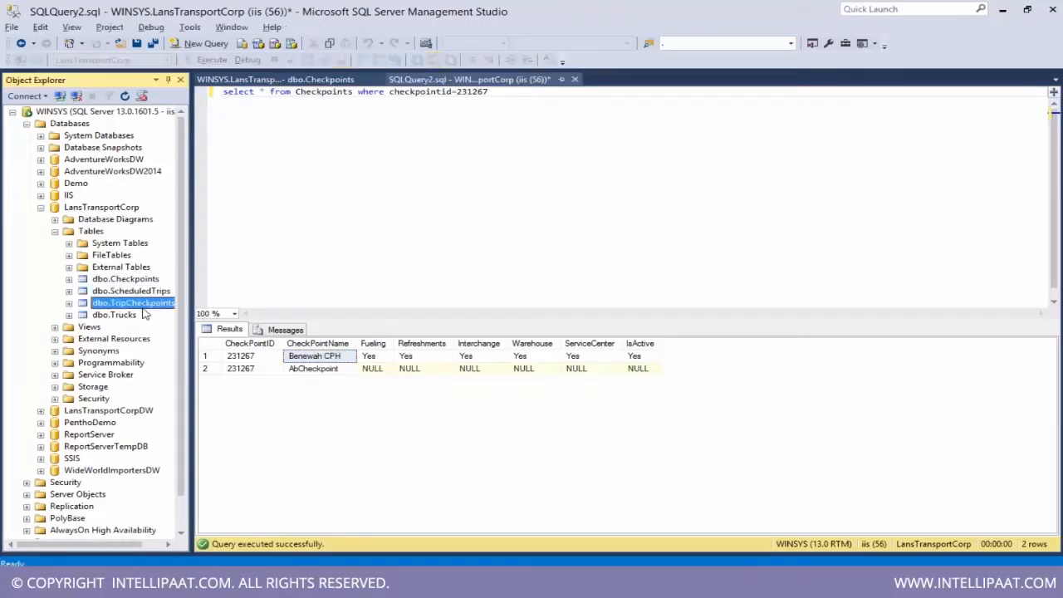
{"action": "left_click", "coordinate": [126, 317]}
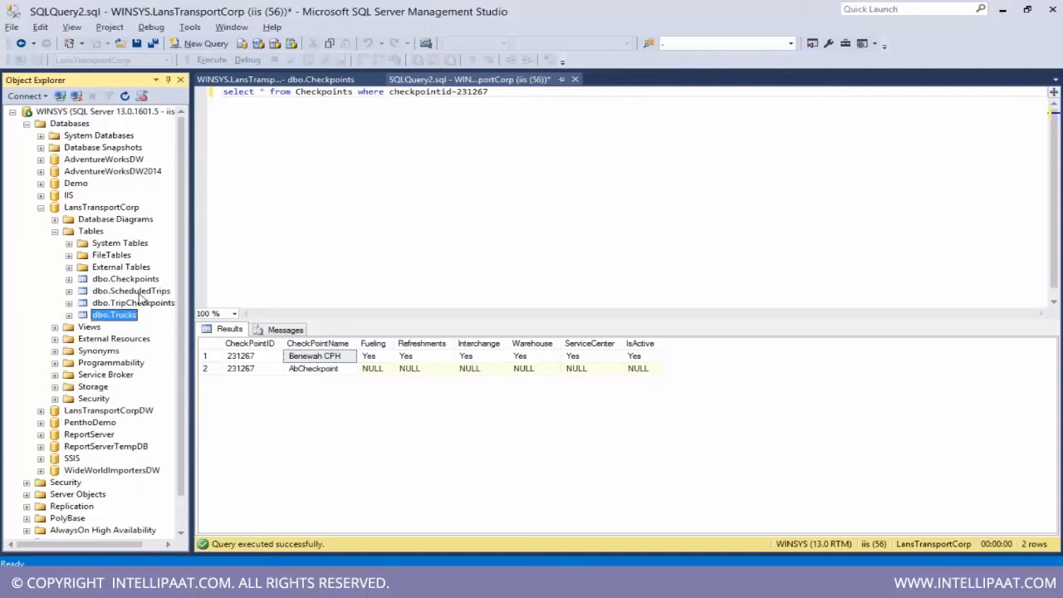
{"action": "left_click", "coordinate": [141, 294]}
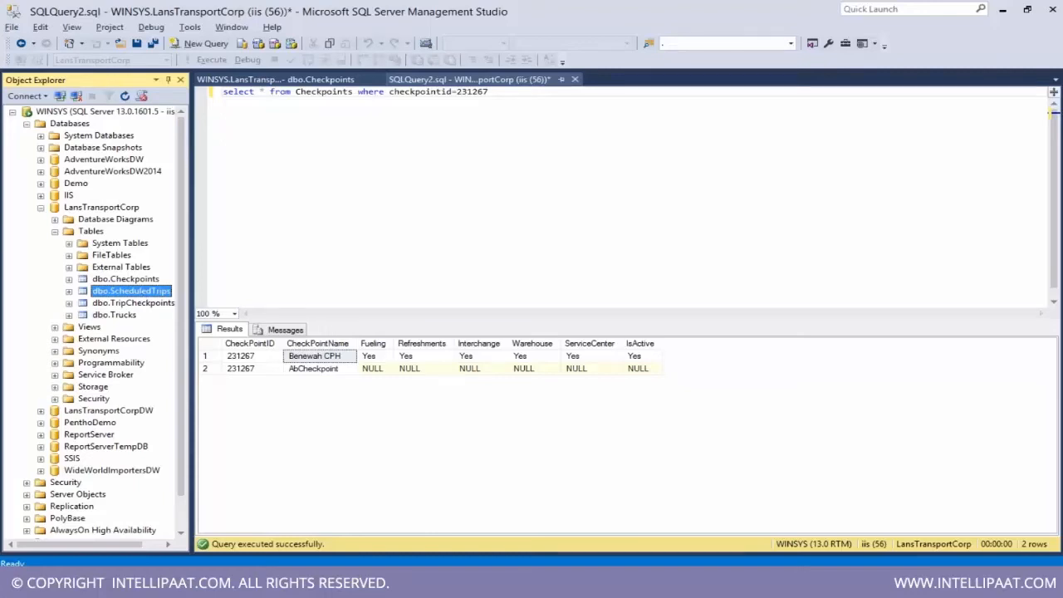
- Switch to File Explorer, open the Excel File Source folder and locate the Transport Corp.xlsx and Transport Corp.xls workbooks
{"action": "key", "text": "alt+Tab"}
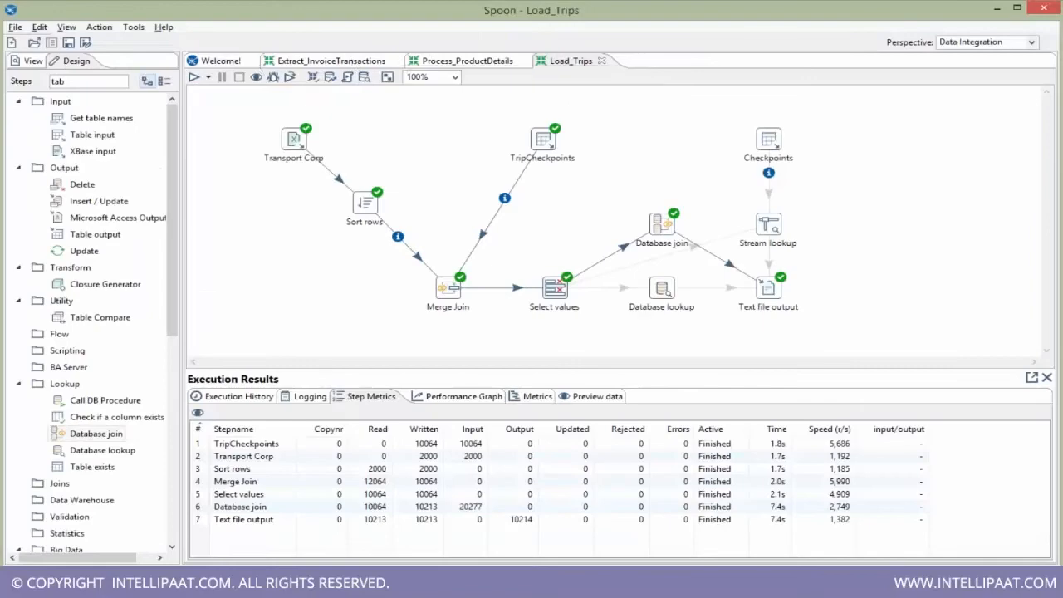
{"action": "key", "text": "alt+Tab"}
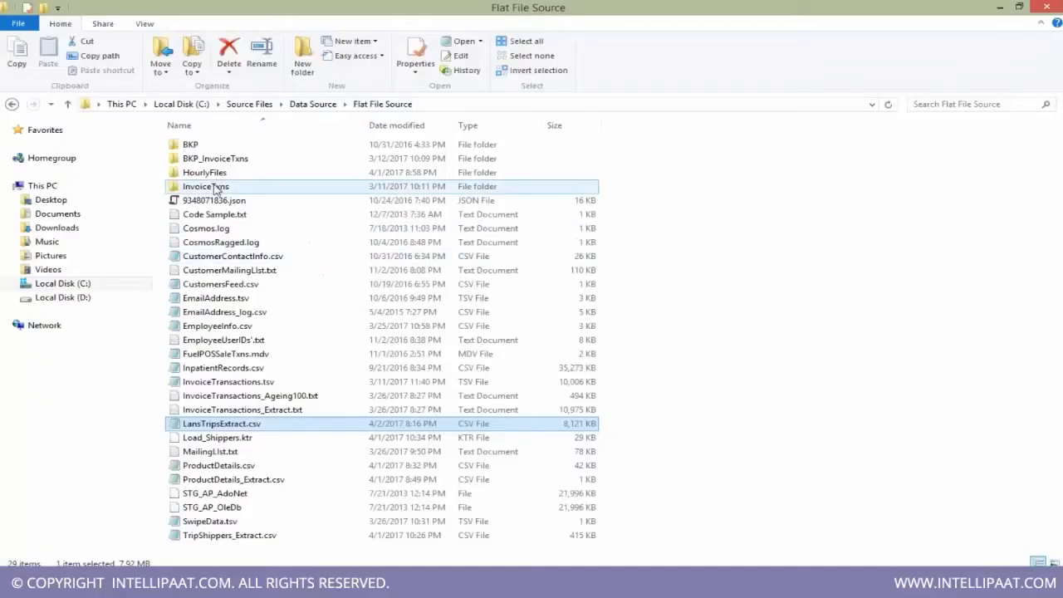
{"action": "left_click", "coordinate": [313, 104]}
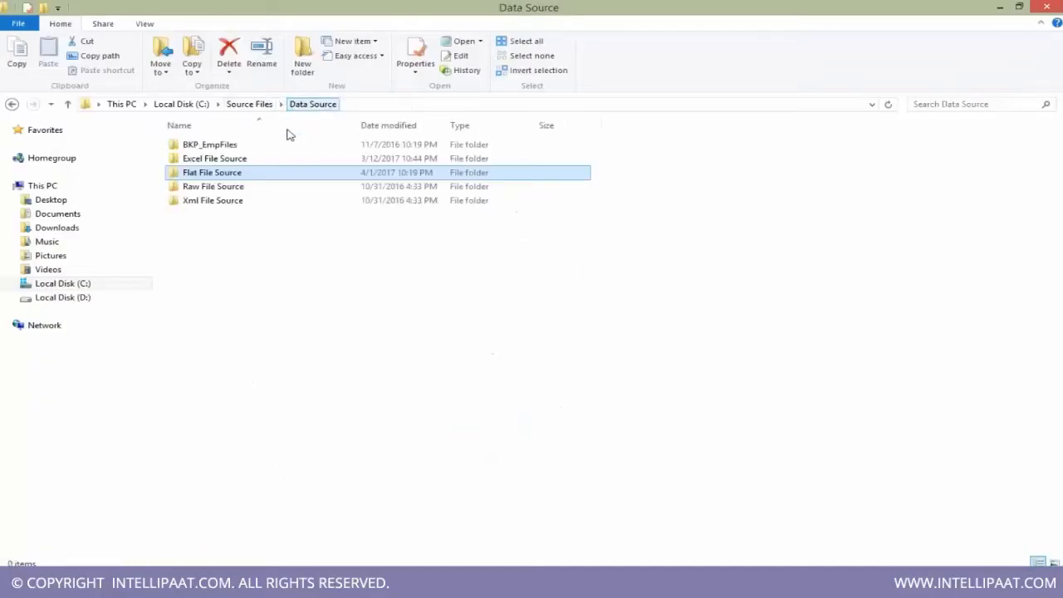
{"action": "double_click", "coordinate": [224, 162]}
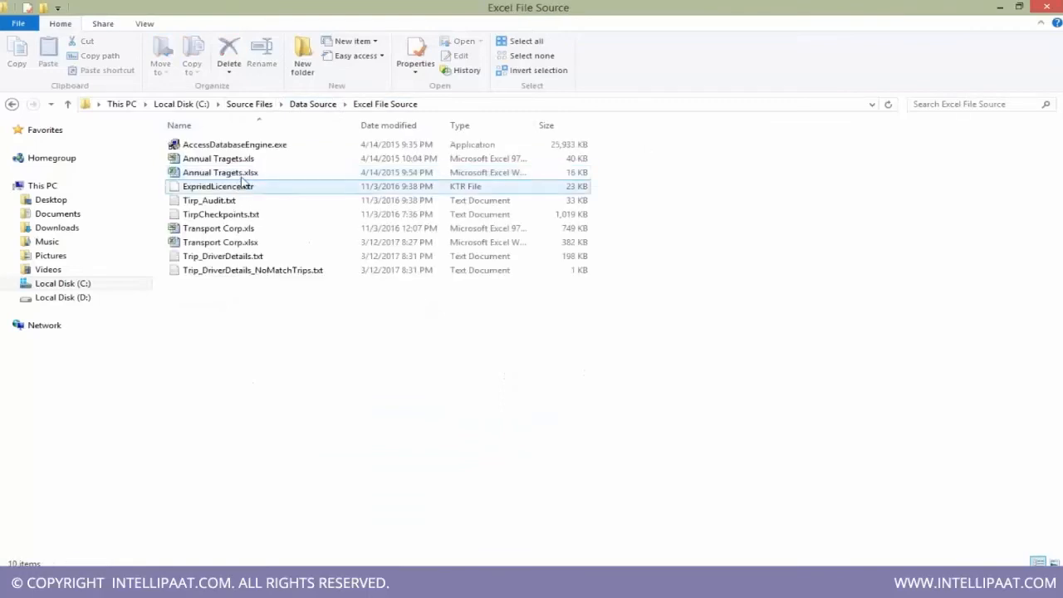
{"action": "left_click", "coordinate": [270, 243]}
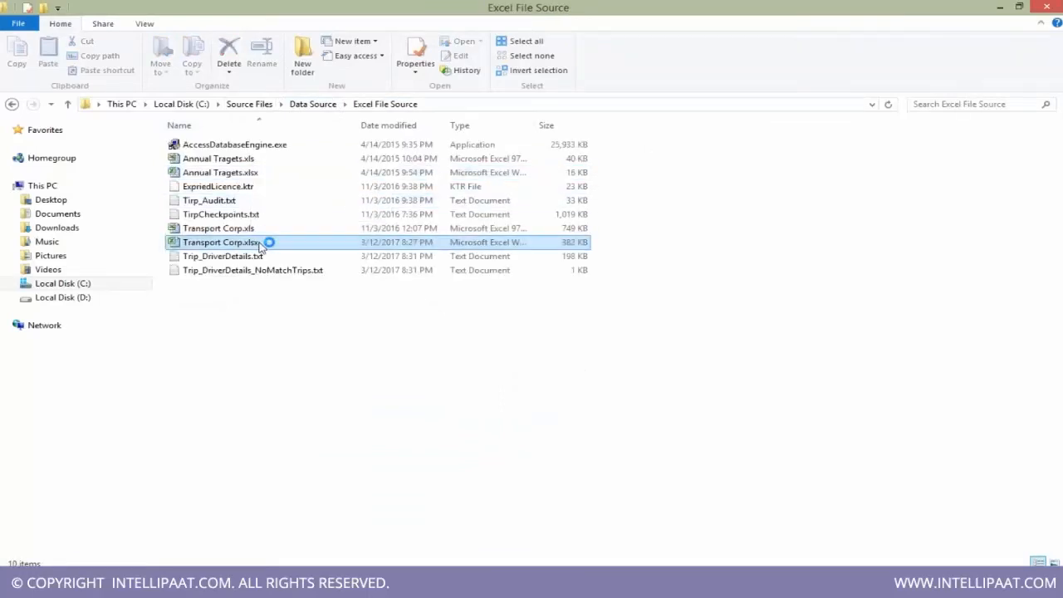
{"action": "left_click", "coordinate": [274, 230]}
- Return to SQL Server Management Studio and review LansTransportCorp's source tables, from Checkpoints and TripCheckpoints to ScheduledTrips and Trucks
{"action": "key", "text": "alt+Tab"}
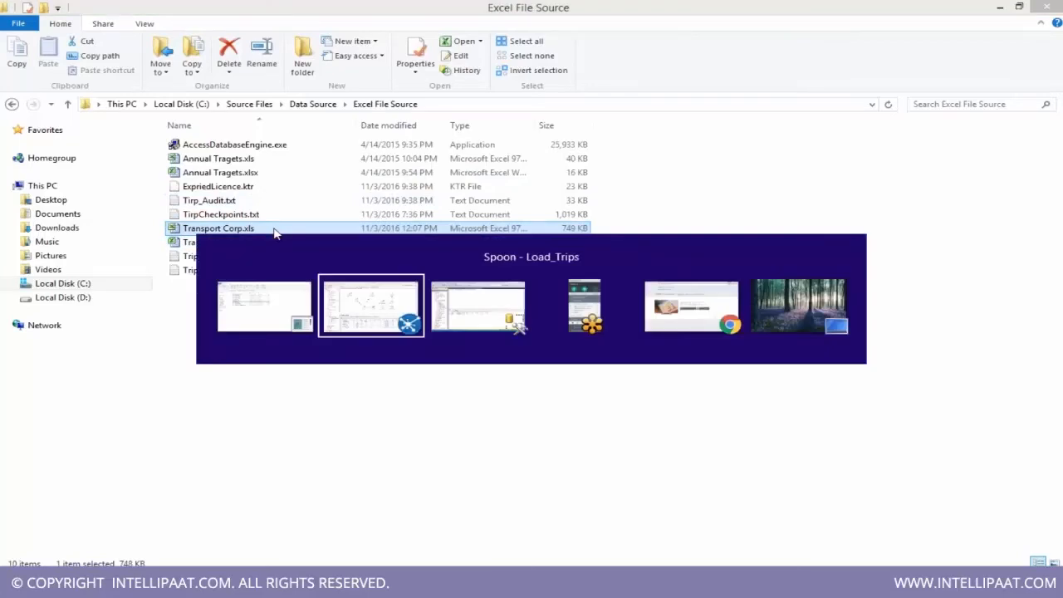
{"action": "key", "text": "alt+Tab"}
{"action": "key", "text": "alt+Tab"}
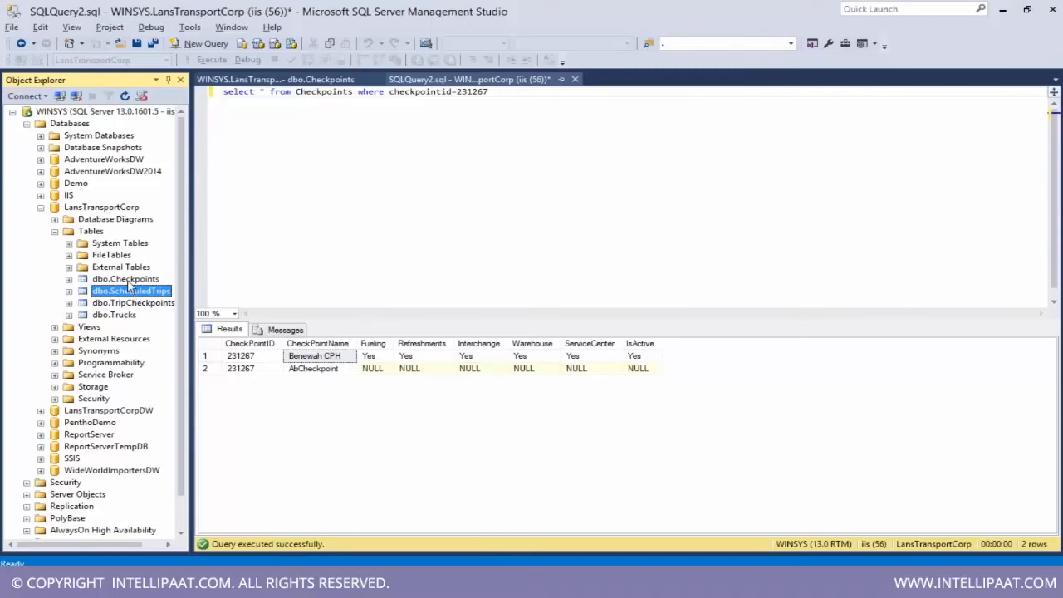
{"action": "left_click", "coordinate": [131, 281]}
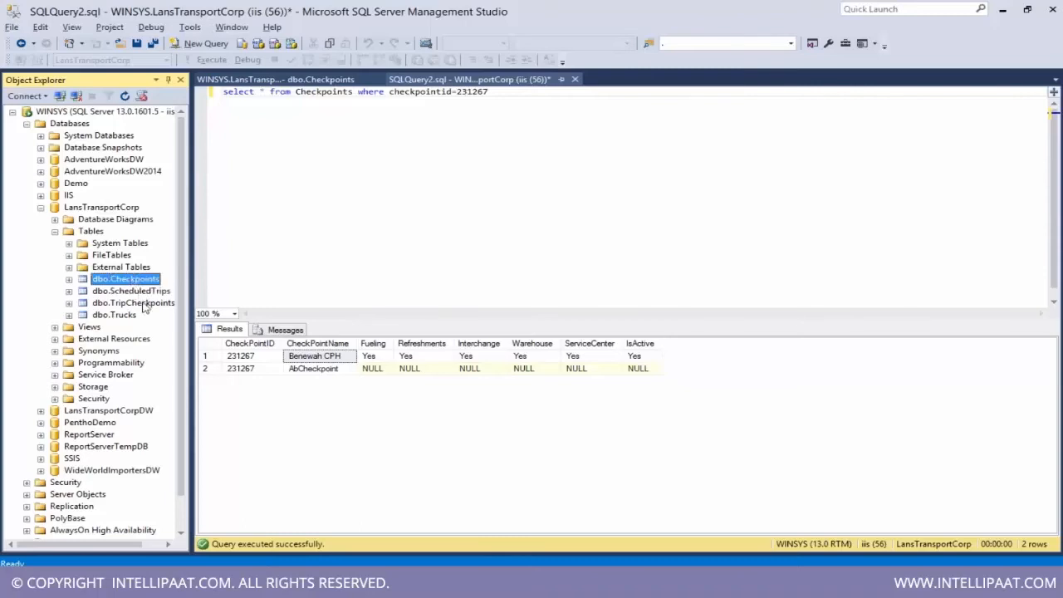
{"action": "left_click", "coordinate": [139, 303]}
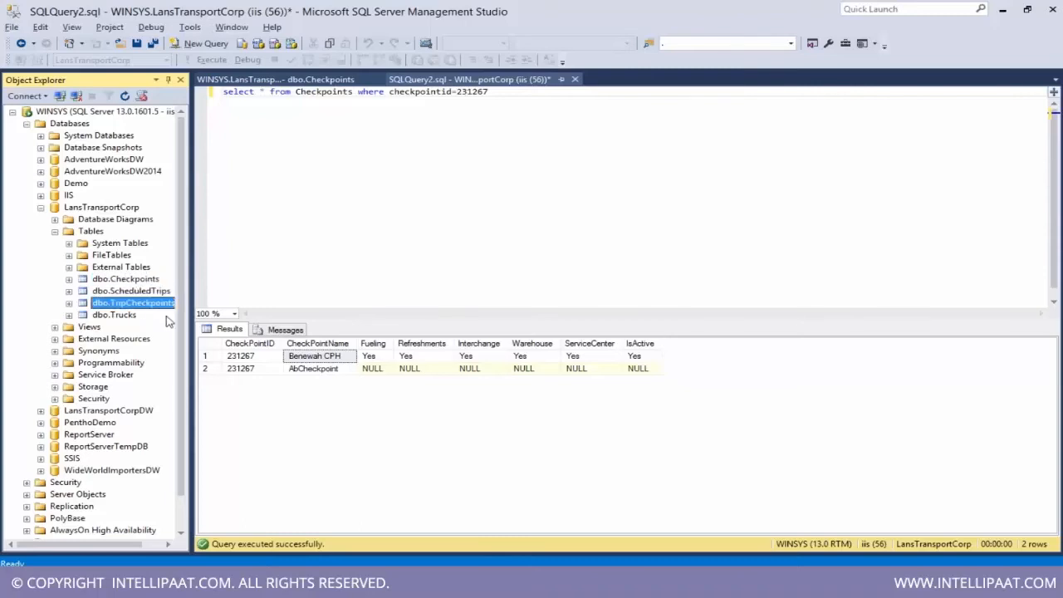
{"action": "left_click", "coordinate": [143, 293]}
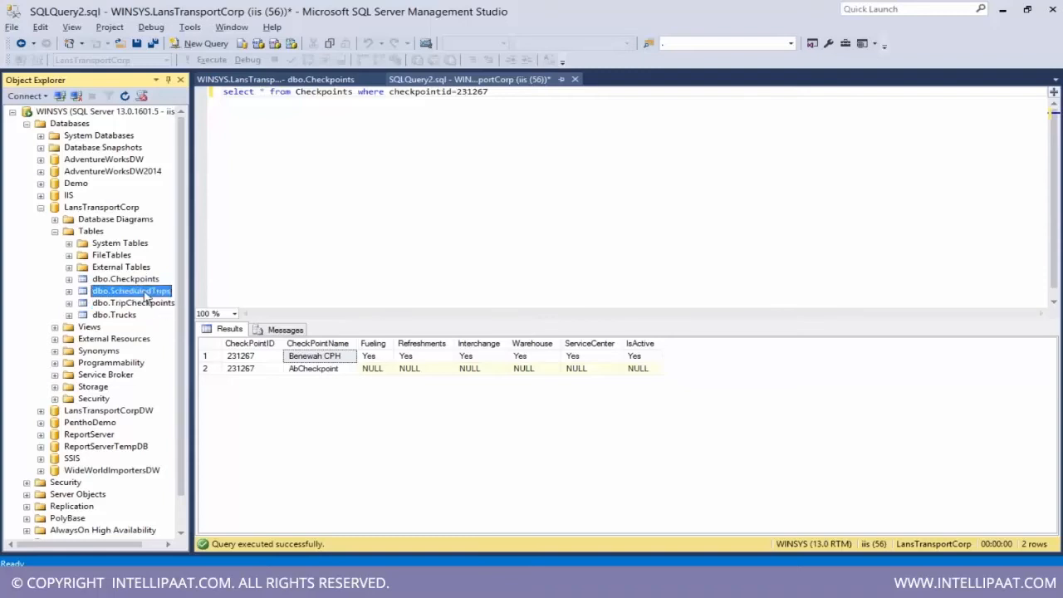
{"action": "left_click", "coordinate": [124, 315]}
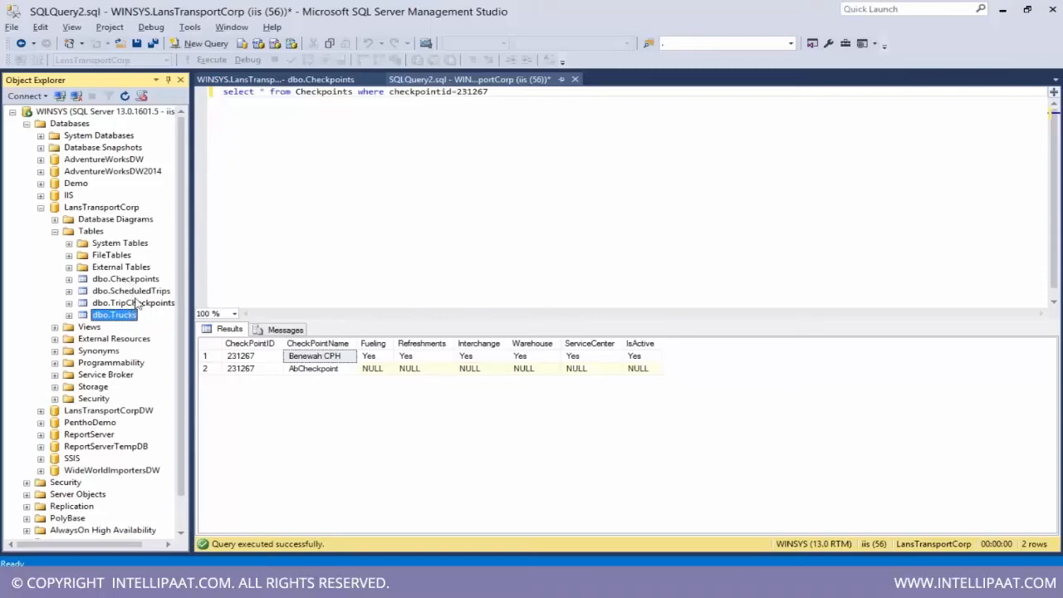
{"action": "left_click", "coordinate": [138, 304]}
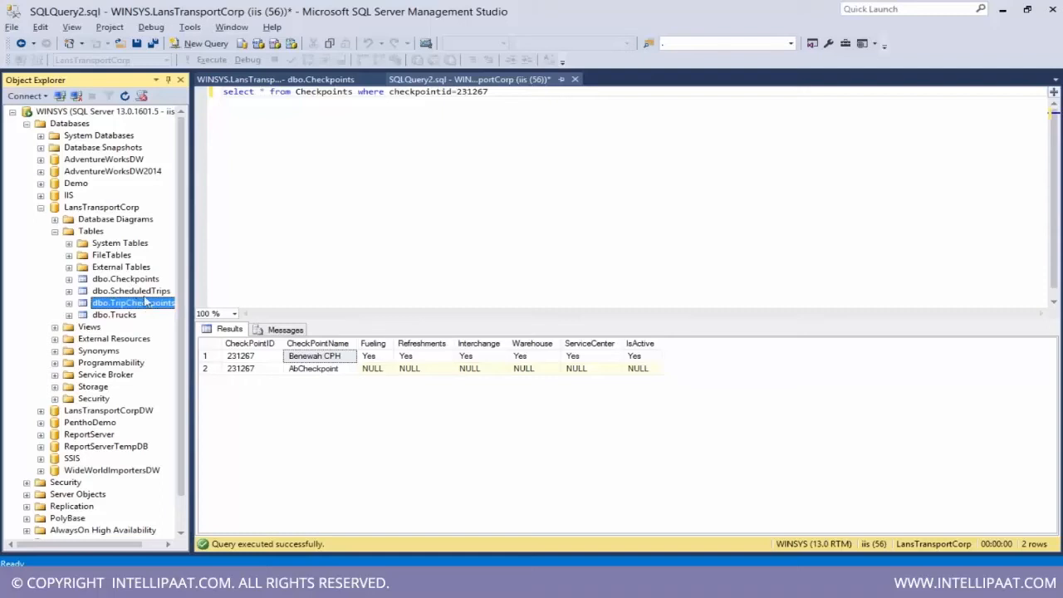
{"action": "right_click", "coordinate": [138, 304]}
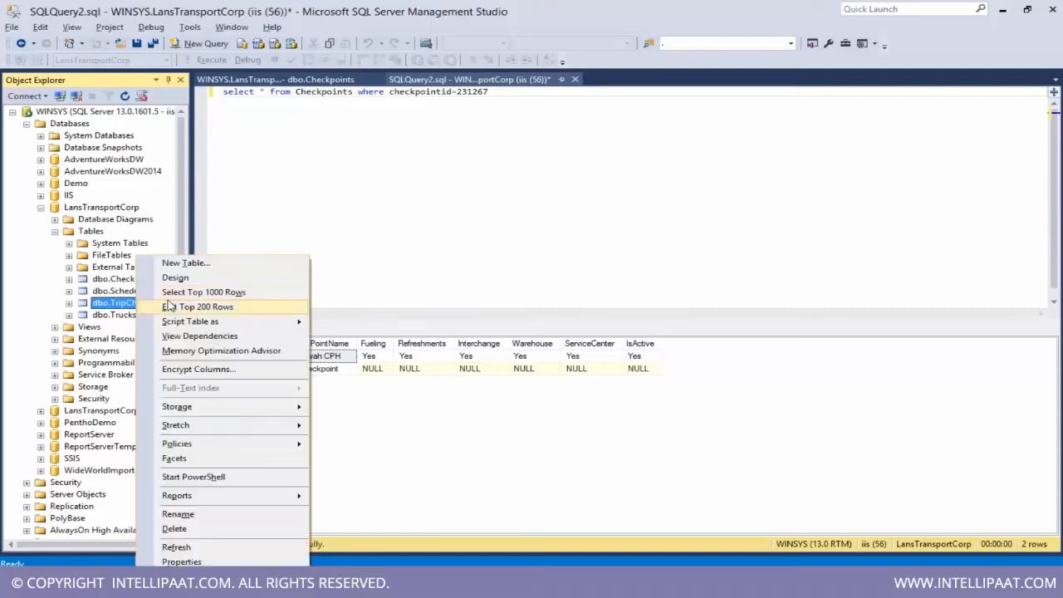
{"action": "left_click", "coordinate": [108, 313]}
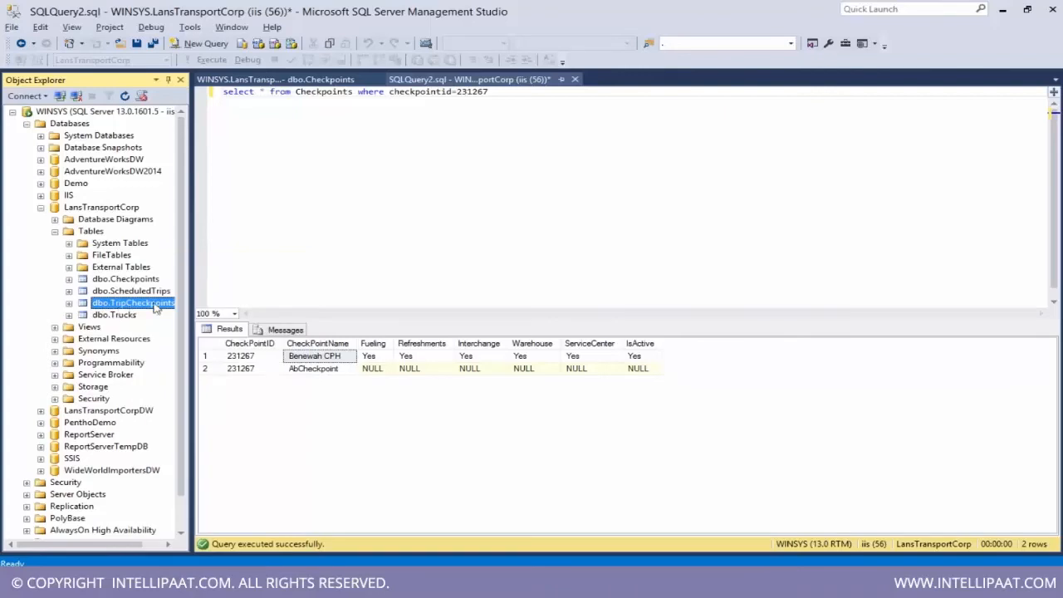
- List the tables of the LansTransportCorpDW database and run a new query that selects all rows from [dbo].[DimShippers]
{"action": "left_click", "coordinate": [25, 208]}
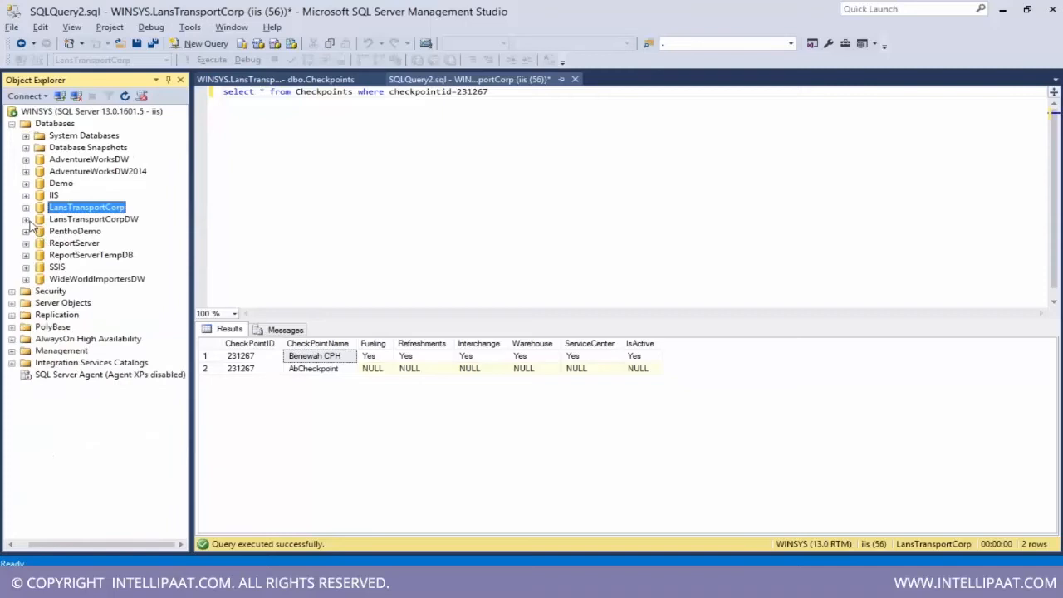
{"action": "left_click", "coordinate": [26, 219]}
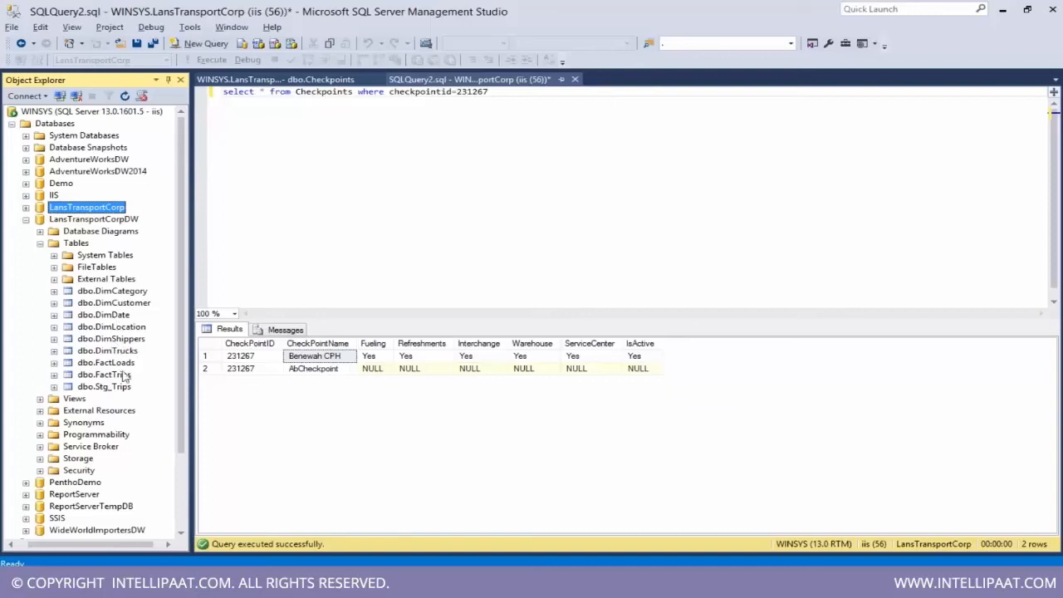
{"action": "key", "text": "ctrl+n"}
{"action": "key", "text": "Return"}
{"action": "key", "text": "Return"}
{"action": "type", "text": "s"}
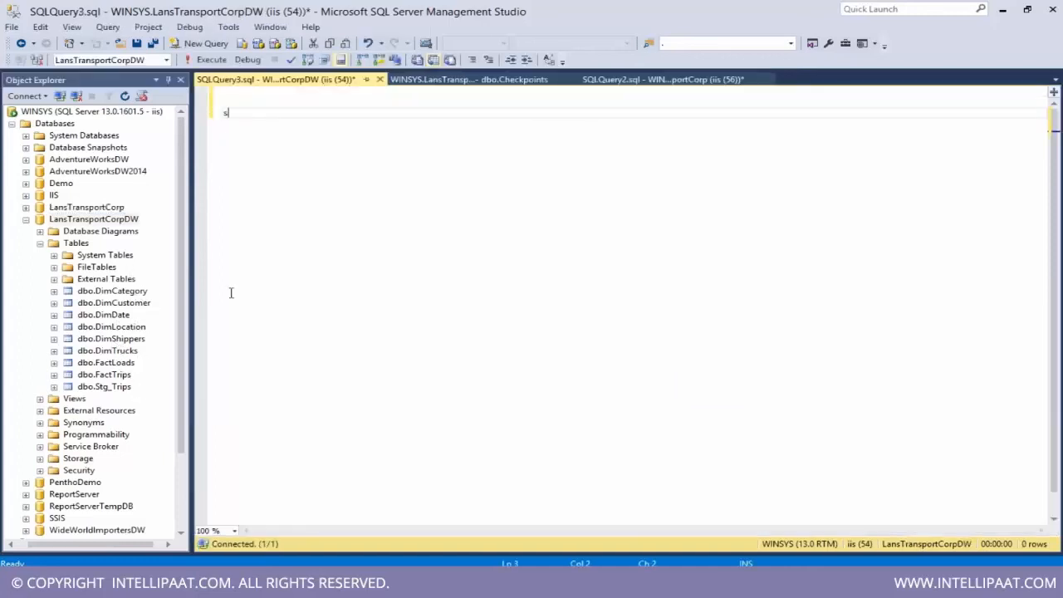
{"action": "type", "text": "elect * from"}
{"action": "left_click_drag", "start_coordinate": [118, 351], "coordinate": [344, 263]}
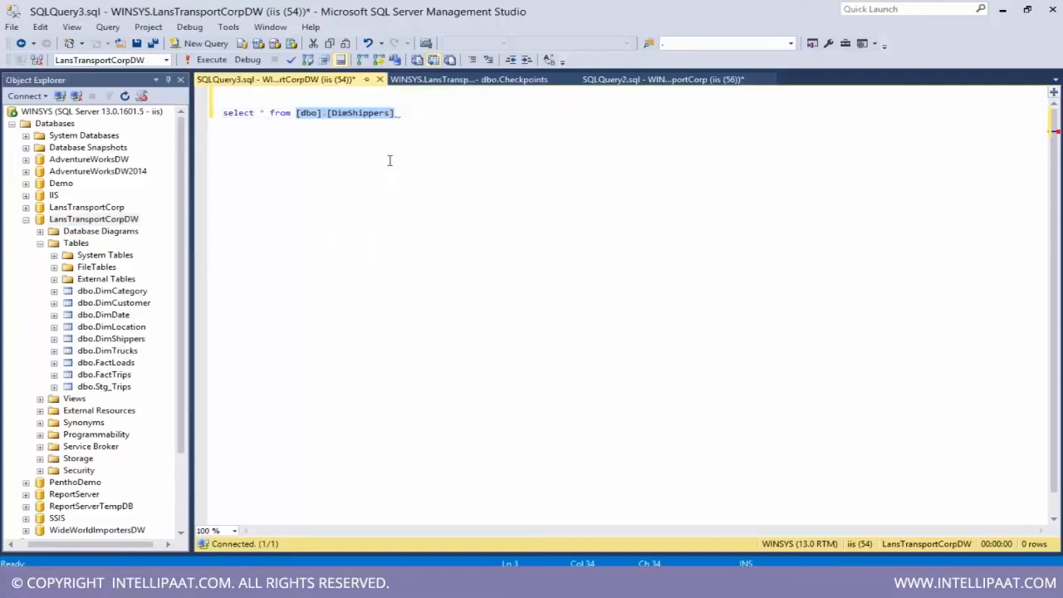
{"action": "left_click", "coordinate": [407, 121]}
{"action": "left_click_drag", "start_coordinate": [389, 116], "coordinate": [198, 118]}
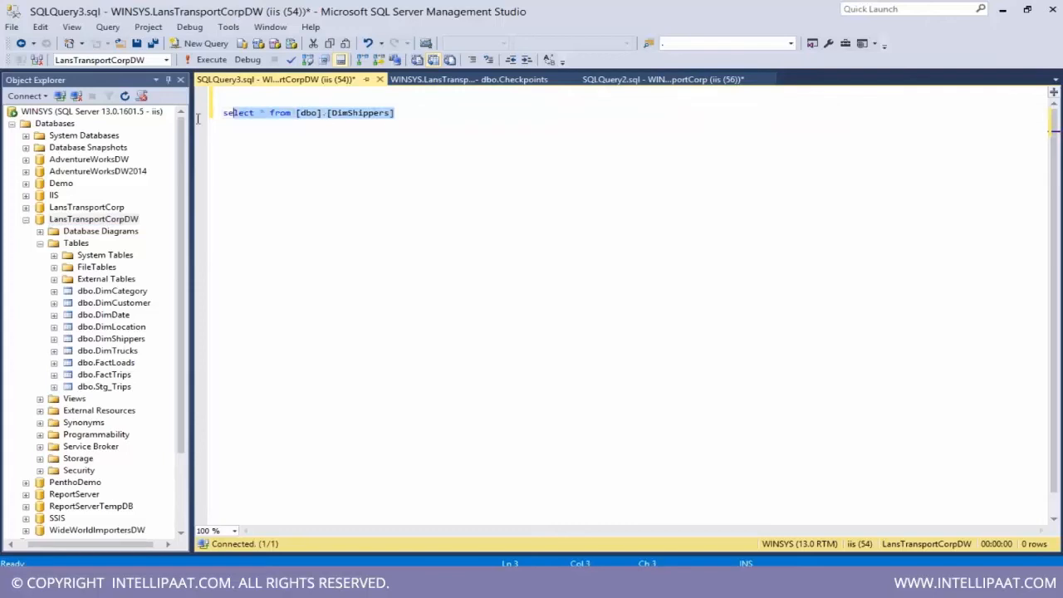
{"action": "left_click", "coordinate": [206, 60]}
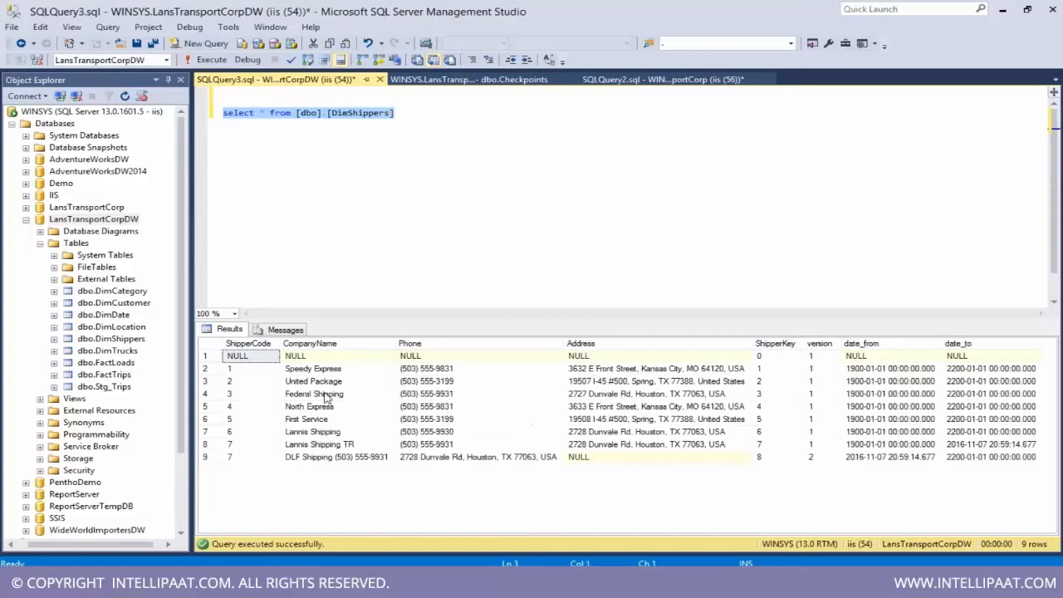
- Switch to File Explorer, open Transport Corp.xls in Excel with the ribbon collapsed, and display the Shippers sheet
{"action": "left_click", "coordinate": [234, 582]}
{"action": "double_click", "coordinate": [218, 229]}
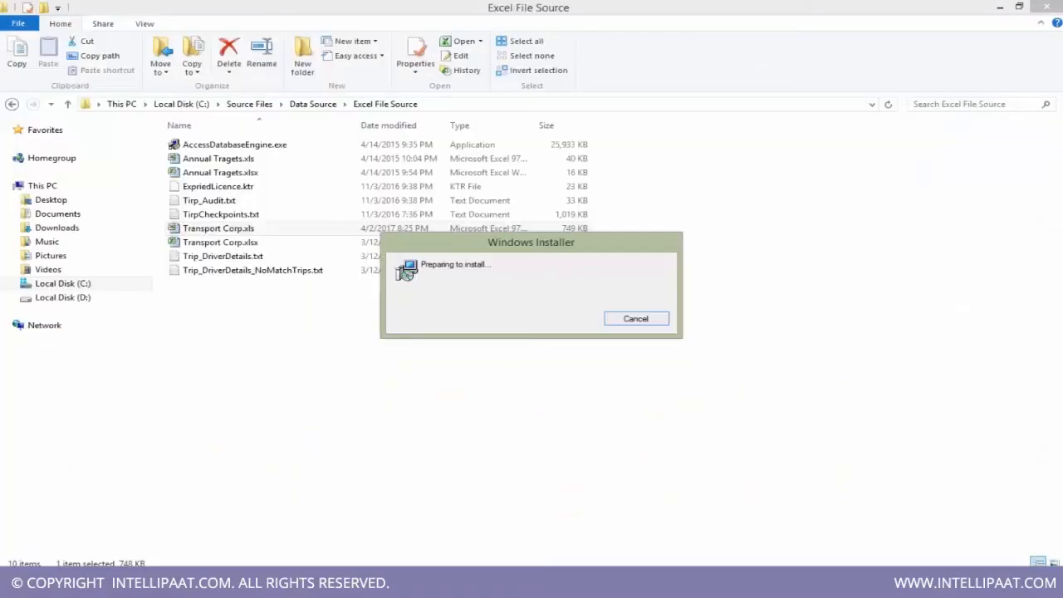
{"action": "left_click", "coordinate": [634, 321]}
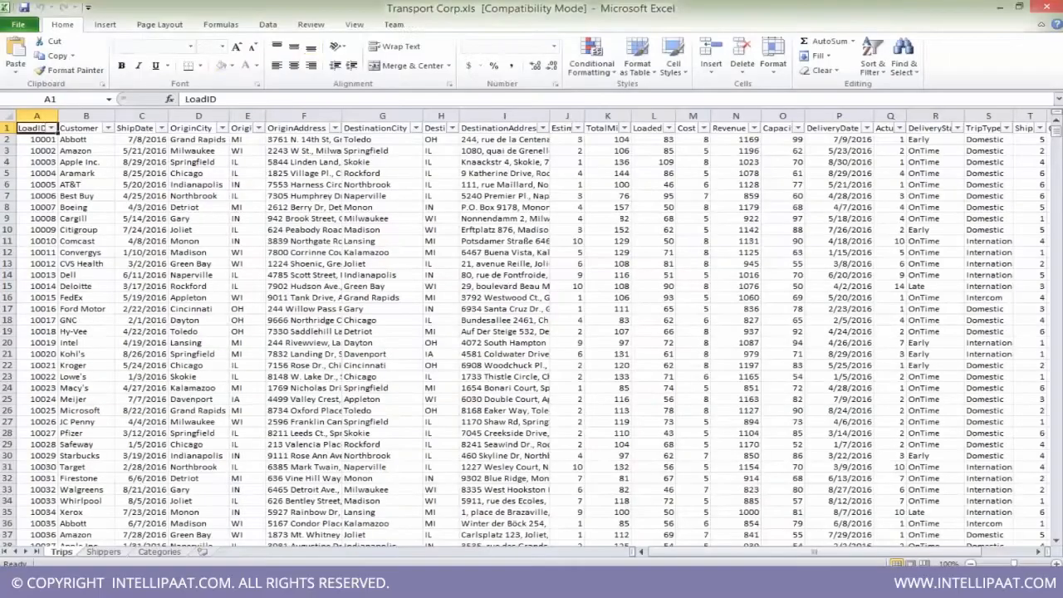
{"action": "left_click", "coordinate": [382, 582]}
{"action": "mouse_move", "coordinate": [382, 582]}
{"action": "left_click", "coordinate": [382, 530]}
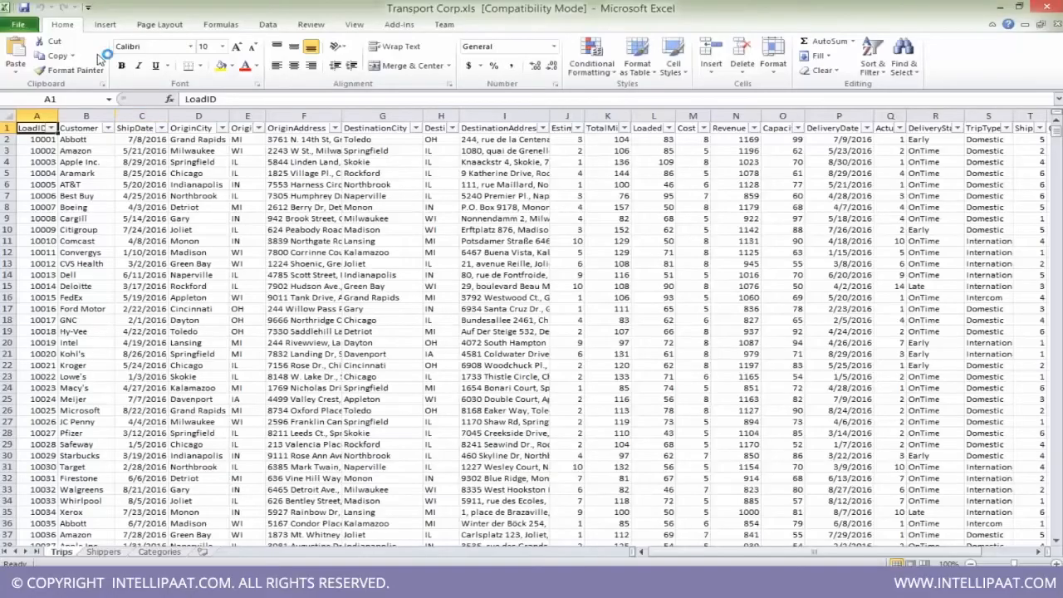
{"action": "double_click", "coordinate": [59, 25]}
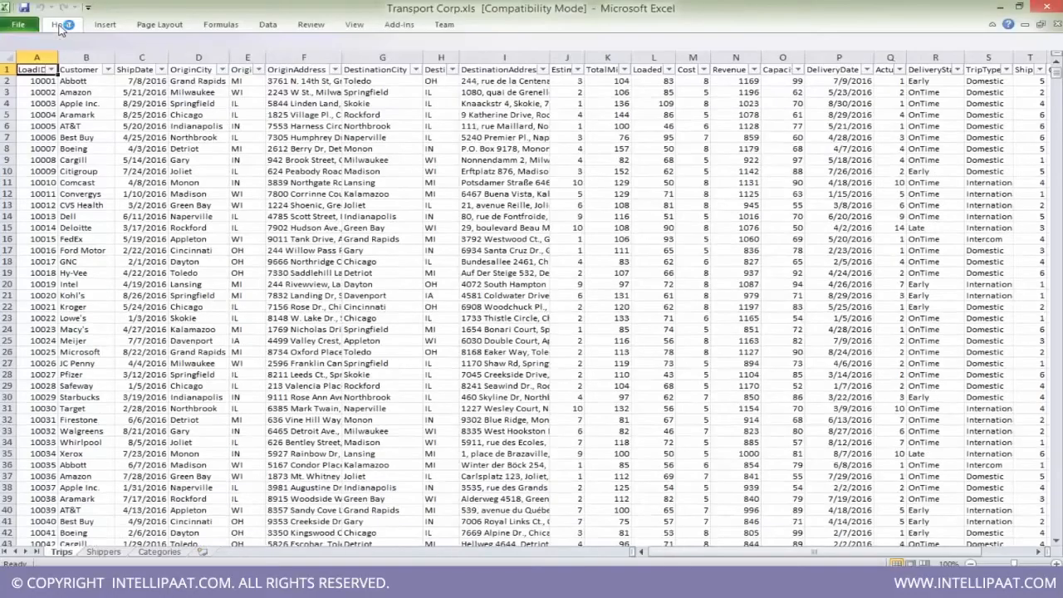
{"action": "left_click", "coordinate": [122, 555]}
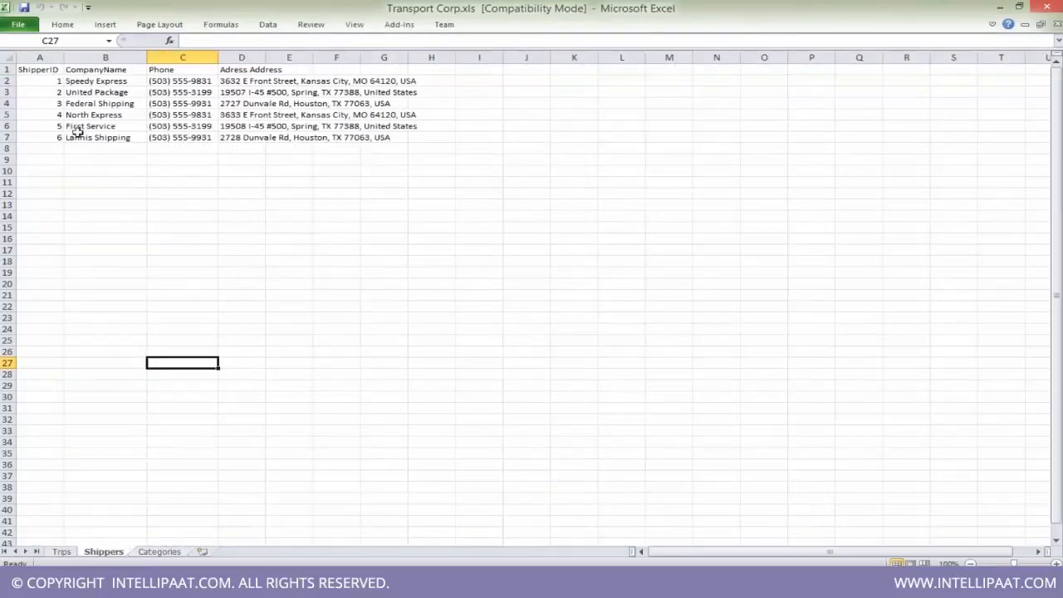
- Review the shipper records on the Shippers sheet, from ShipperID and CompanyName to the phone and address columns
{"action": "left_click_drag", "start_coordinate": [46, 75], "coordinate": [52, 114]}
{"action": "left_click_drag", "start_coordinate": [94, 78], "coordinate": [370, 135]}
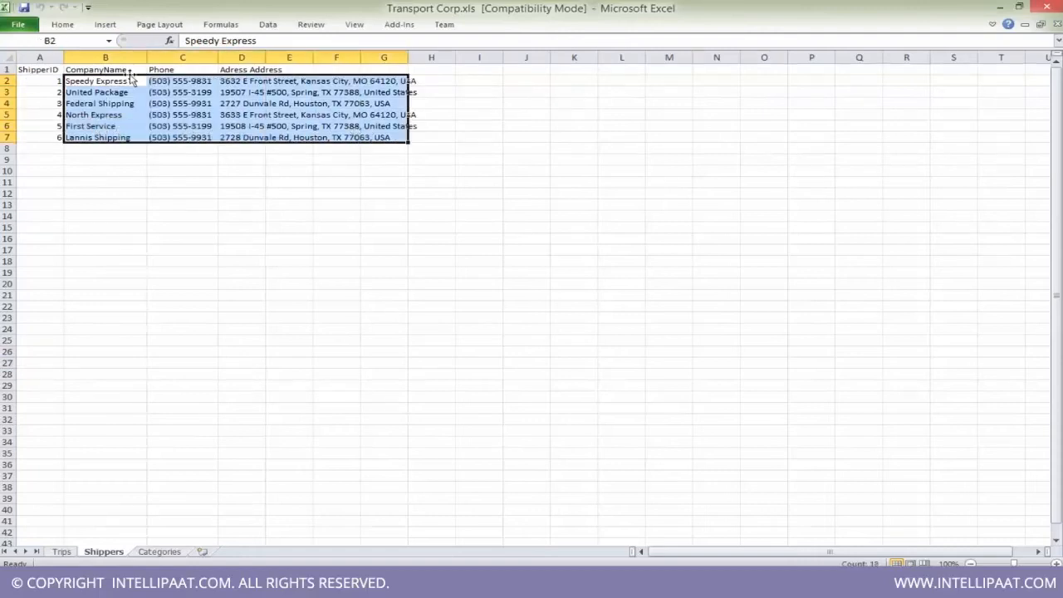
{"action": "left_click_drag", "start_coordinate": [92, 72], "coordinate": [109, 133]}
{"action": "left_click_drag", "start_coordinate": [42, 80], "coordinate": [250, 137]}
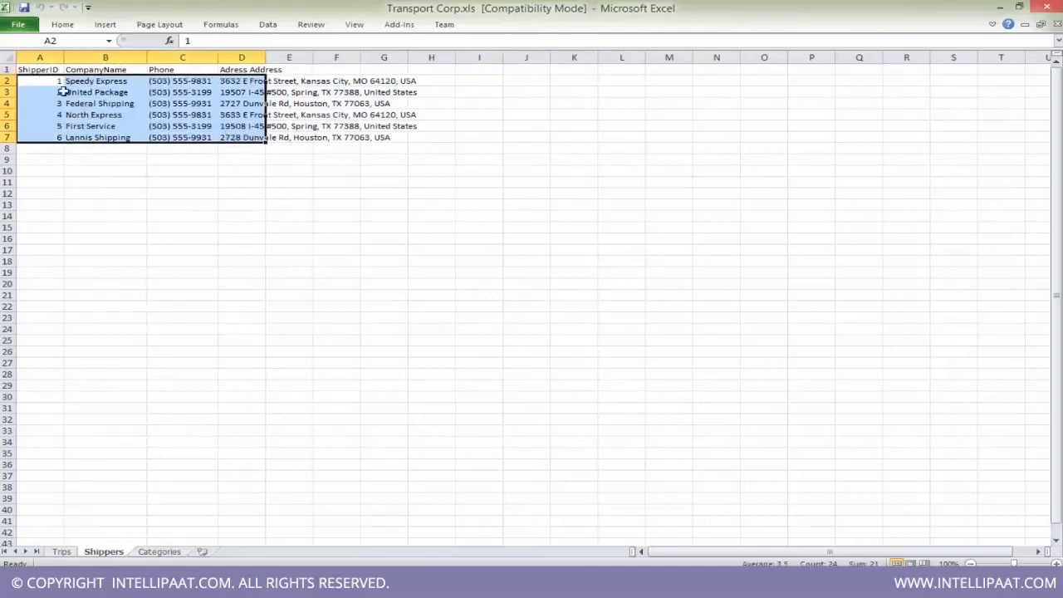
{"action": "left_click_drag", "start_coordinate": [28, 70], "coordinate": [246, 135]}
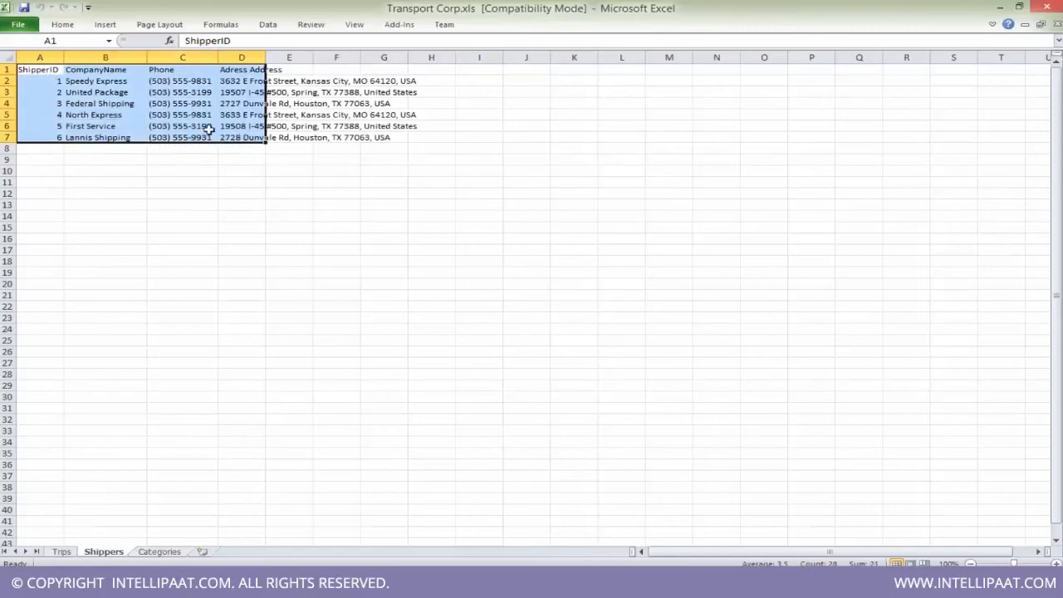
- Examine the ShipperID values as the source key against the CompanyName, Phone and address columns of the Shippers sheet
{"action": "left_click_drag", "start_coordinate": [47, 76], "coordinate": [48, 135]}
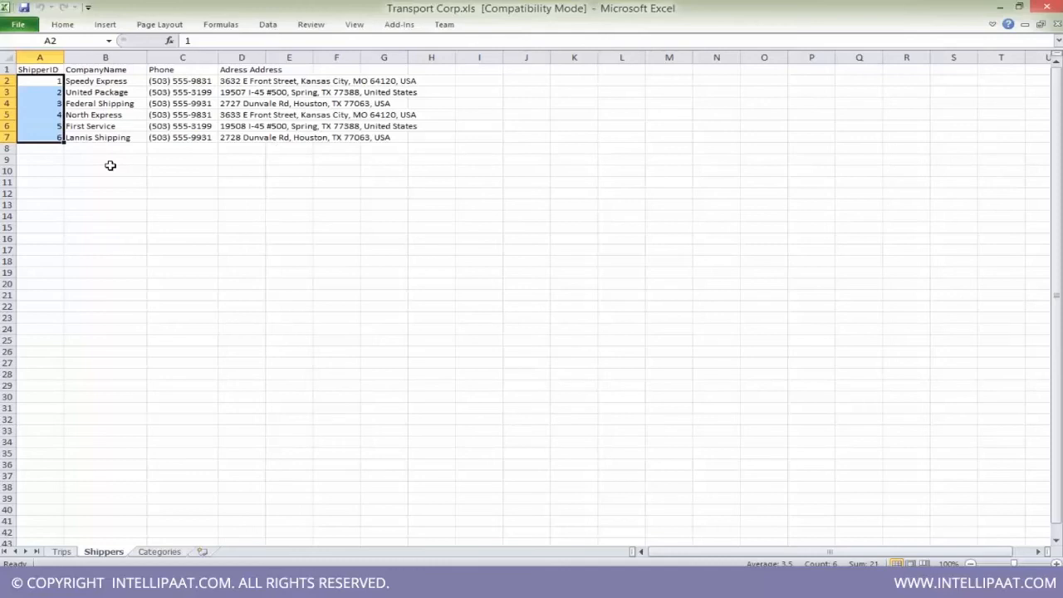
{"action": "left_click", "coordinate": [41, 56]}
{"action": "left_click_drag", "start_coordinate": [42, 71], "coordinate": [52, 135]}
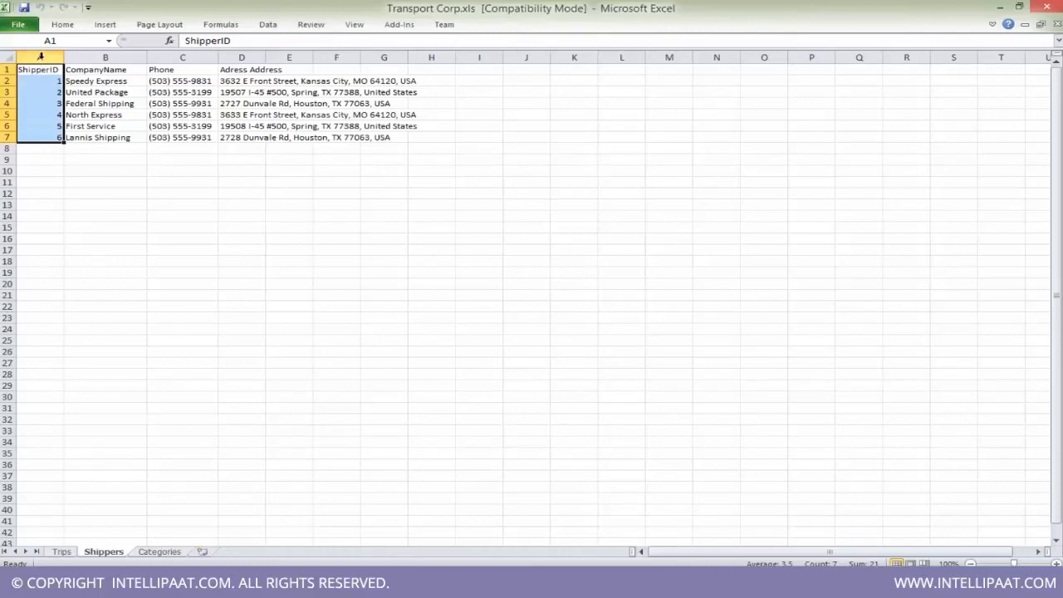
{"action": "left_click_drag", "start_coordinate": [27, 69], "coordinate": [44, 135]}
{"action": "left_click_drag", "start_coordinate": [104, 67], "coordinate": [266, 68]}
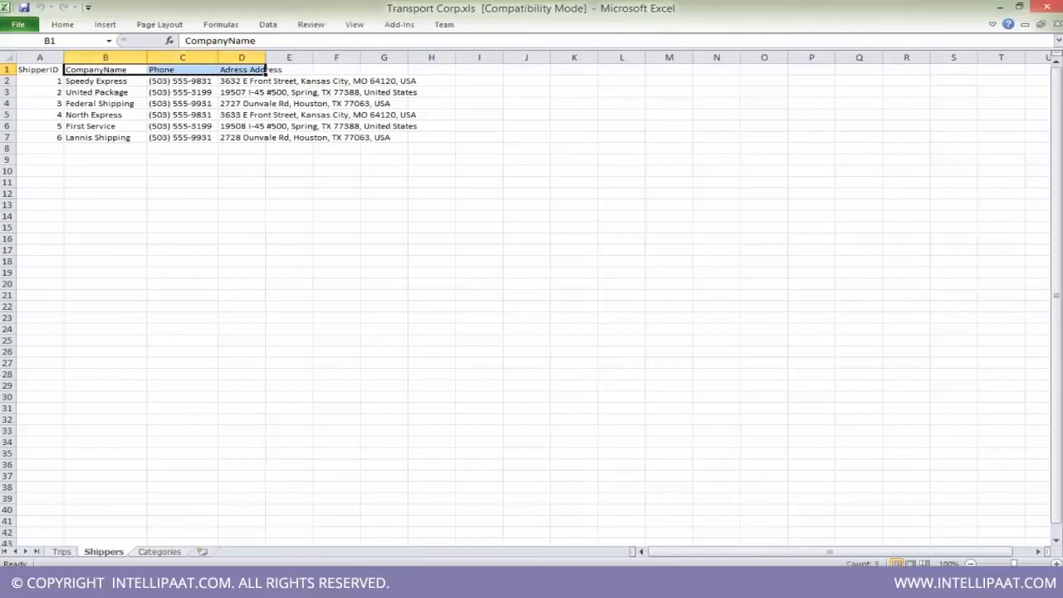
{"action": "left_click_drag", "start_coordinate": [98, 138], "coordinate": [105, 70]}
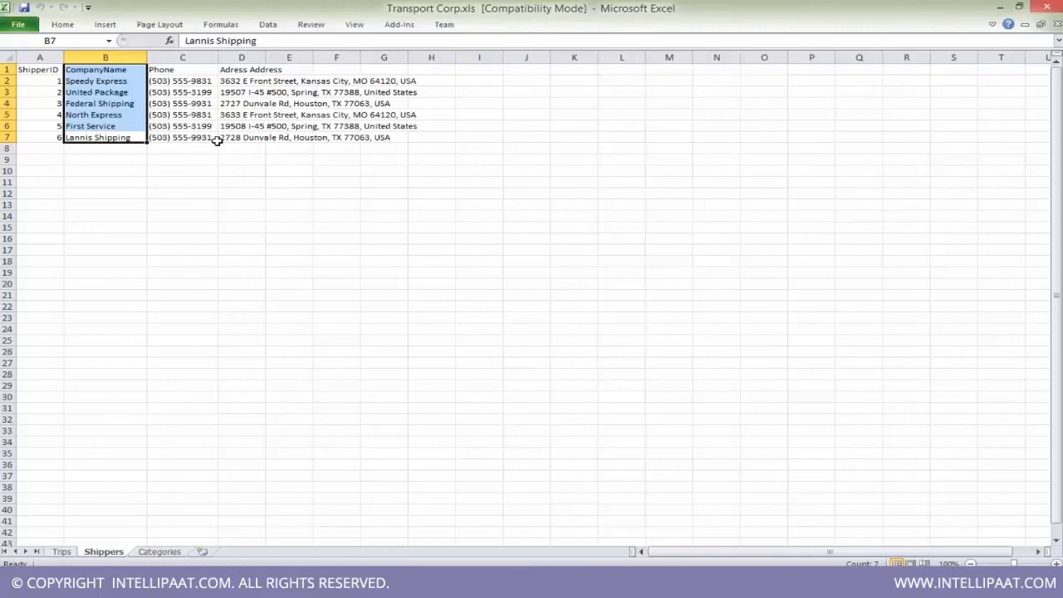
{"action": "left_click_drag", "start_coordinate": [37, 72], "coordinate": [41, 137]}
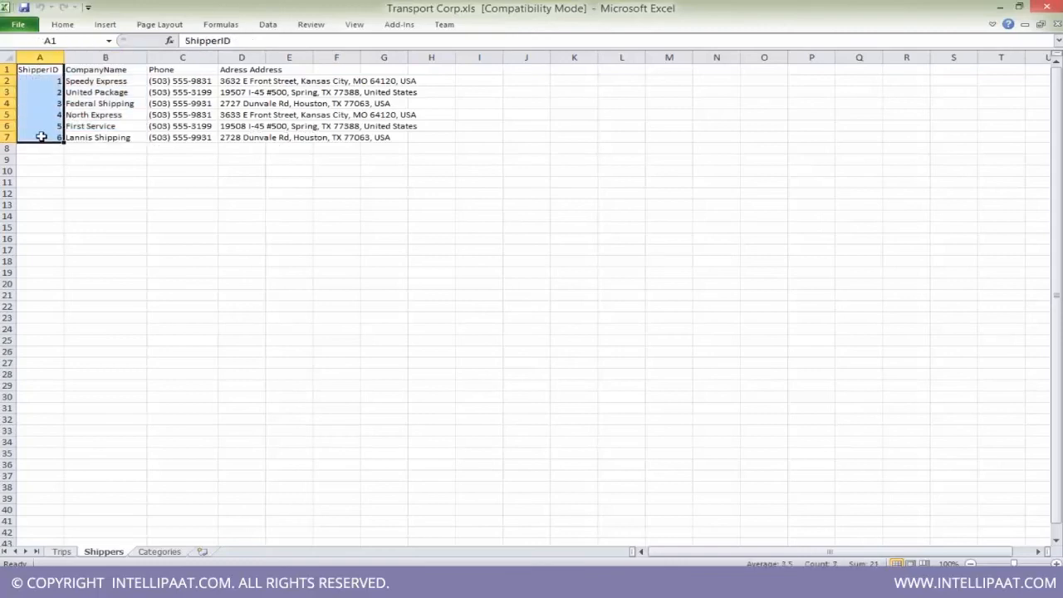
{"action": "left_click_drag", "start_coordinate": [40, 69], "coordinate": [264, 135]}
- Switch to SQL Server Management Studio and examine the ShipperCode values in the DimShippers results
{"action": "key", "text": "alt+Tab"}
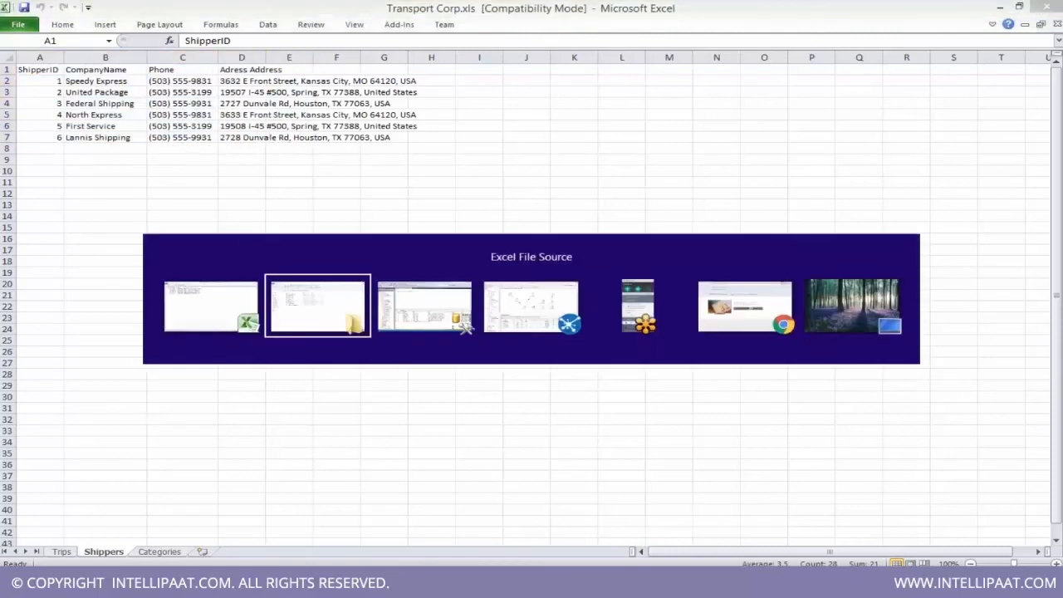
{"action": "key", "text": "alt+Tab"}
{"action": "key", "text": "alt+Tab"}
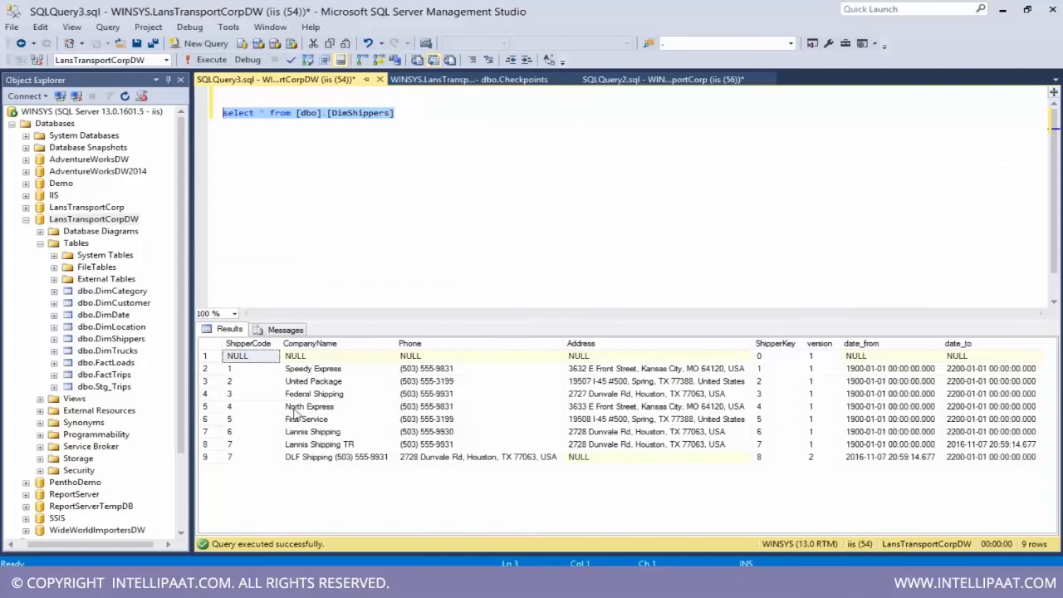
{"action": "left_click_drag", "start_coordinate": [251, 371], "coordinate": [238, 459]}
- Return to the Transport Corp.xls workbook in Excel and recheck the ShipperID column on the Shippers sheet
{"action": "key", "text": "alt+Tab"}
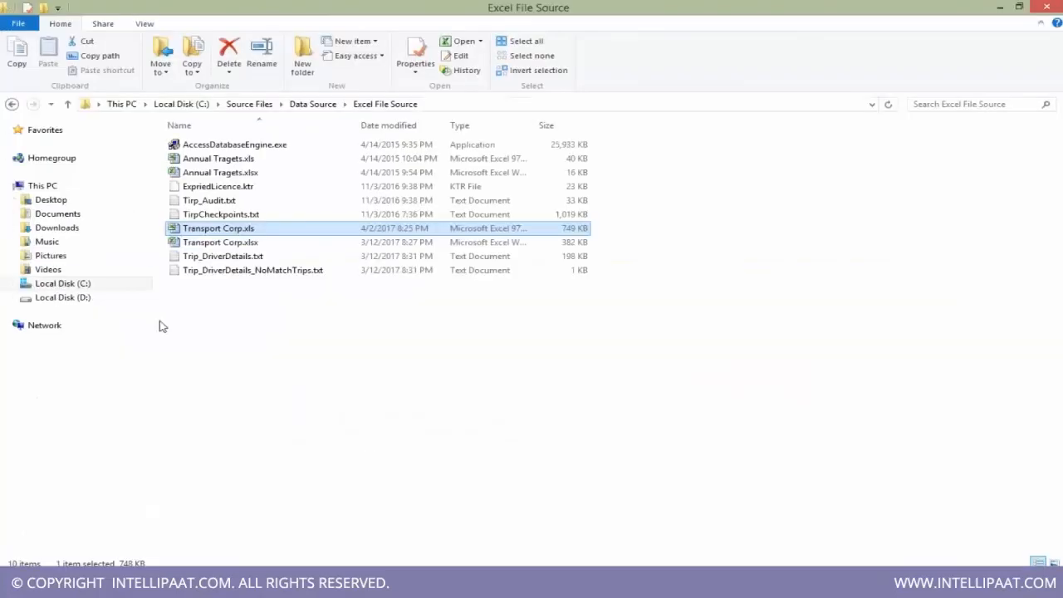
{"action": "key", "text": "alt+Tab"}
{"action": "key", "text": "alt+Tab"}
{"action": "key", "text": "alt+Tab"}
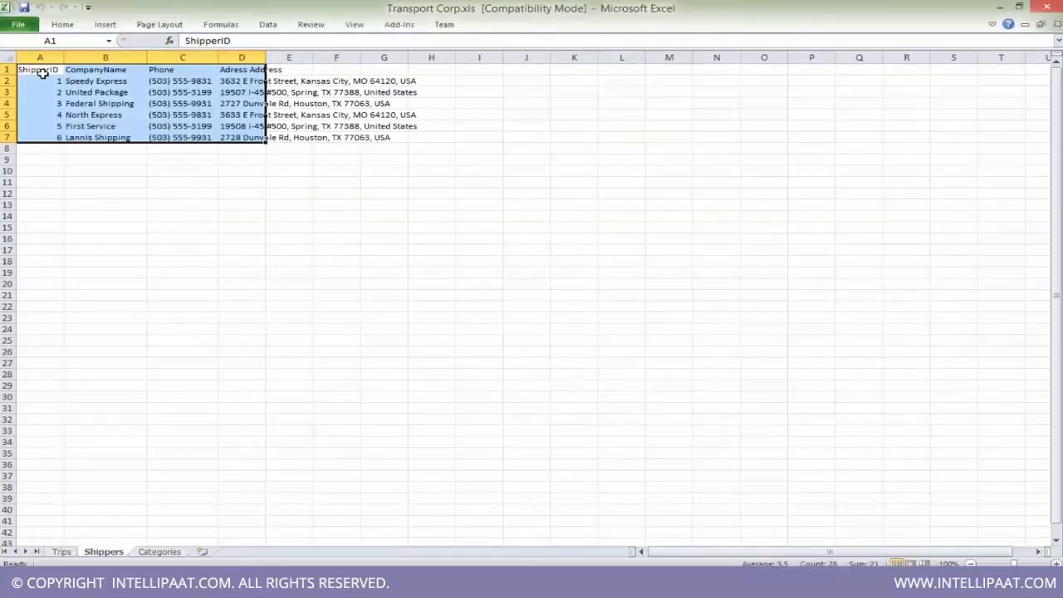
{"action": "left_click_drag", "start_coordinate": [40, 70], "coordinate": [53, 135]}
- Switch back to SQL Server Management Studio and compare the ShipperCode and ShipperKey columns in the DimShippers results
{"action": "key", "text": "alt+Tab"}
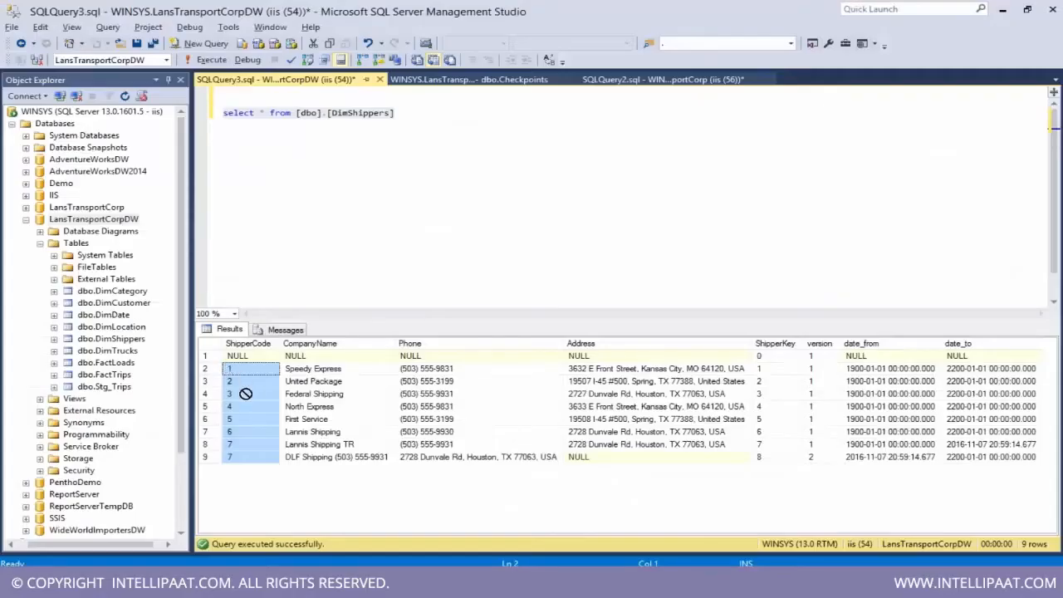
{"action": "left_click_drag", "start_coordinate": [246, 403], "coordinate": [249, 376]}
{"action": "left_click", "coordinate": [784, 345]}
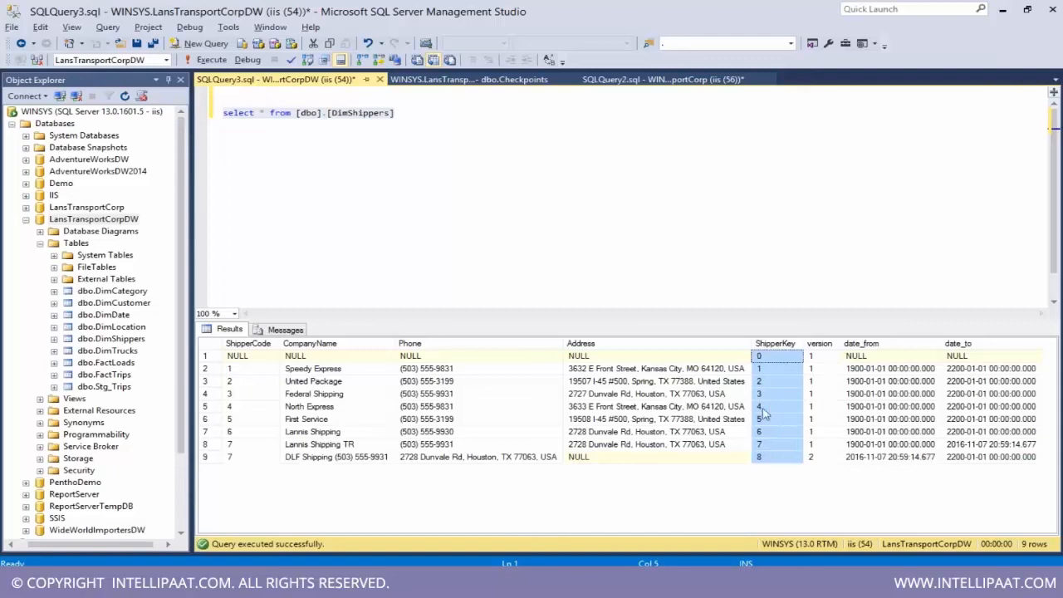
{"action": "left_click", "coordinate": [762, 371]}
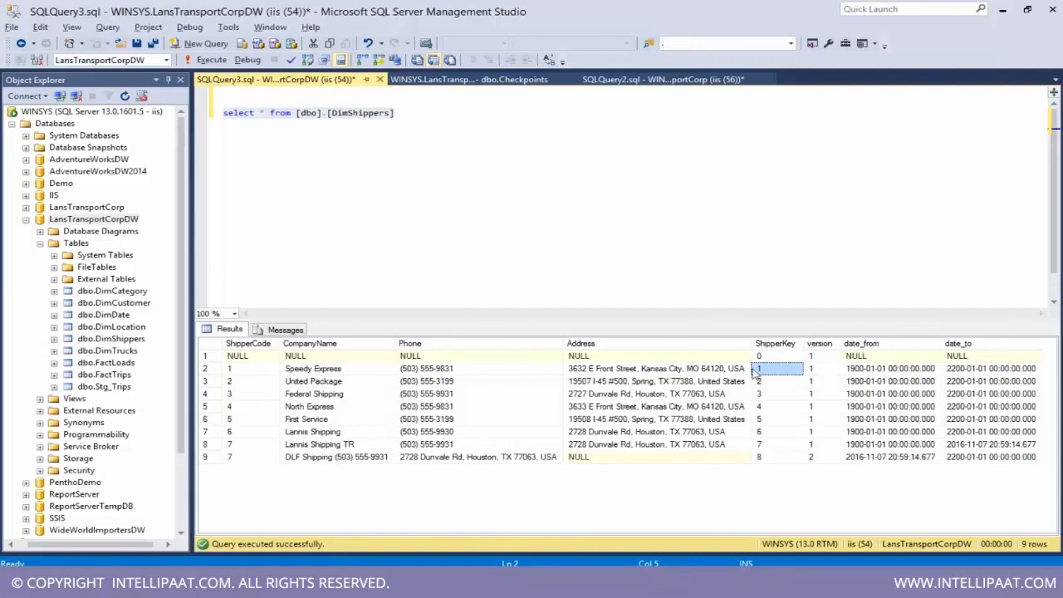
{"action": "left_click", "coordinate": [772, 344]}
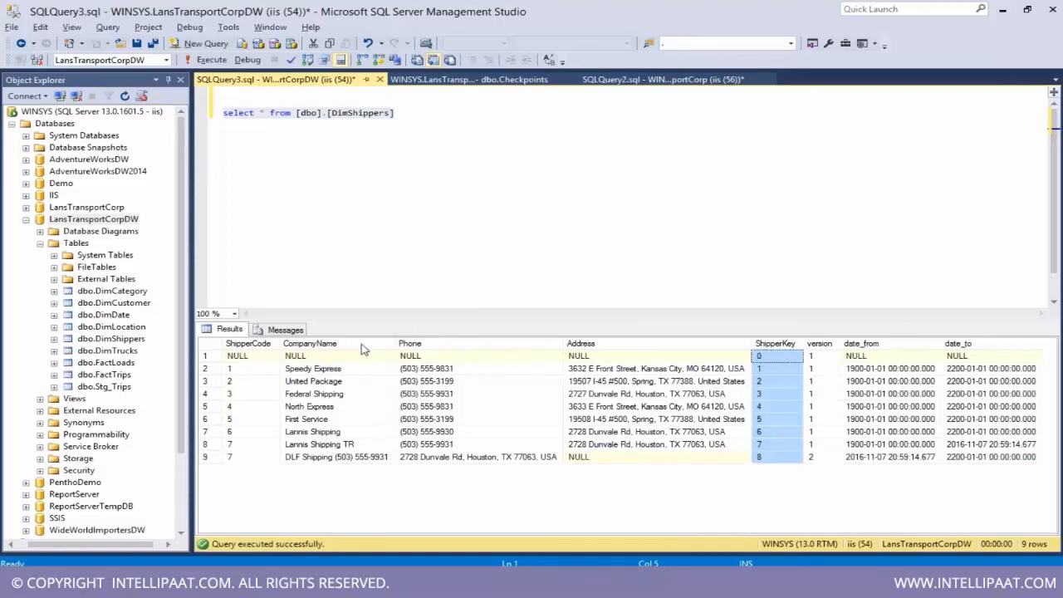
- Review the CompanyName, Phone, Address, version, date_from and date_to columns of the DimShippers results
{"action": "left_click", "coordinate": [330, 344]}
{"action": "left_click", "coordinate": [465, 345]}
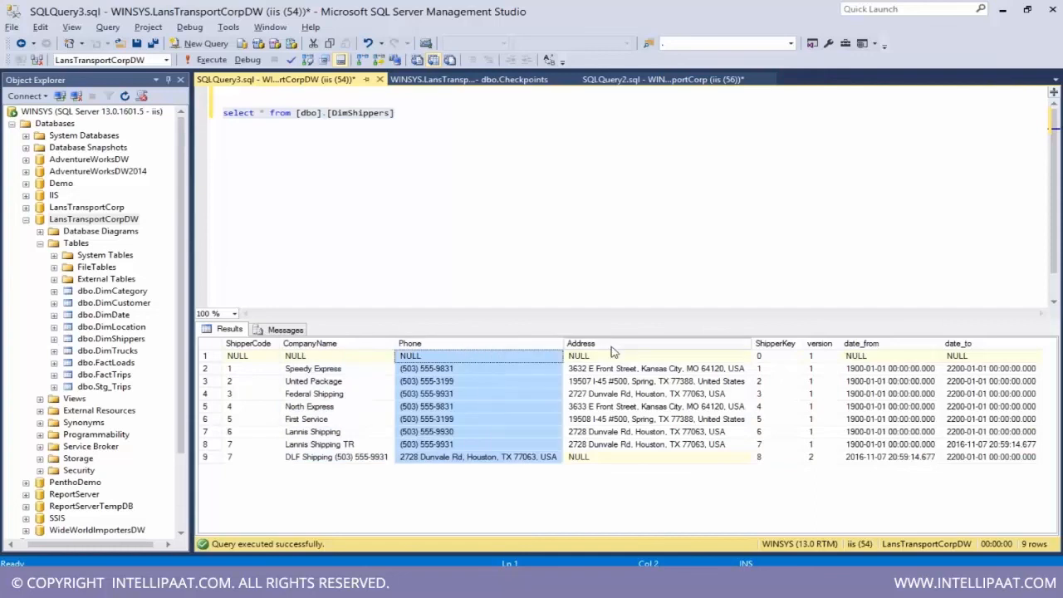
{"action": "left_click", "coordinate": [575, 345]}
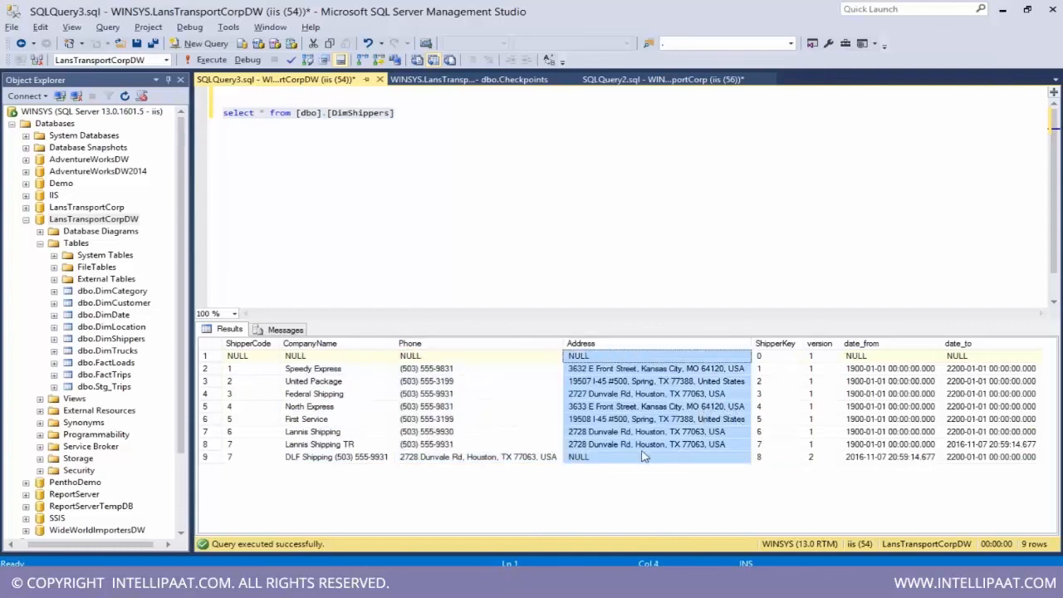
{"action": "left_click", "coordinate": [820, 345]}
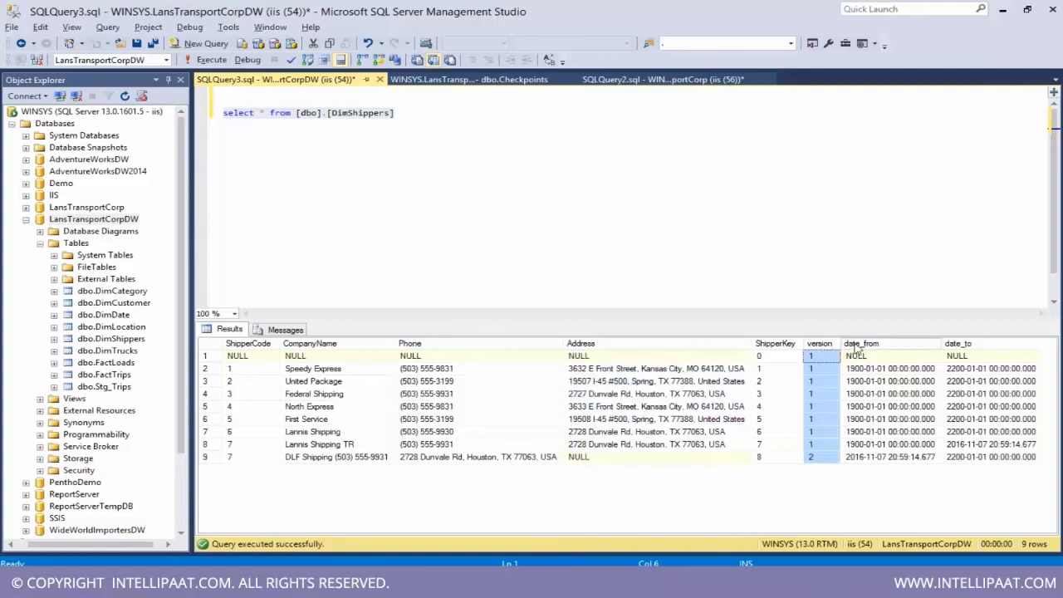
{"action": "left_click", "coordinate": [855, 346]}
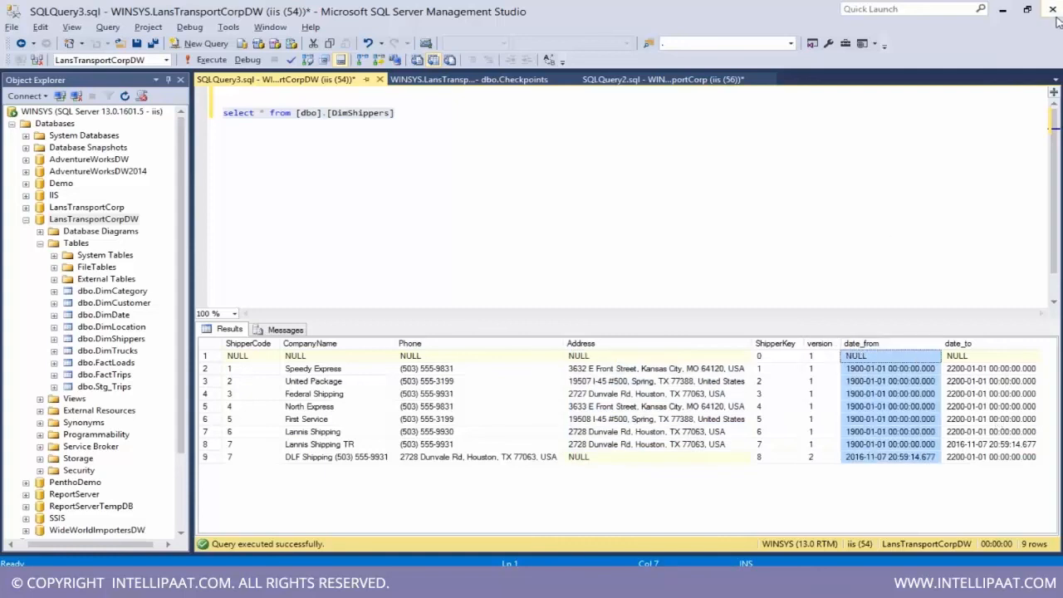
{"action": "left_click", "coordinate": [1039, 37]}
{"action": "left_click", "coordinate": [978, 344]}
{"action": "left_click", "coordinate": [882, 344]}
{"action": "left_click", "coordinate": [824, 343]}
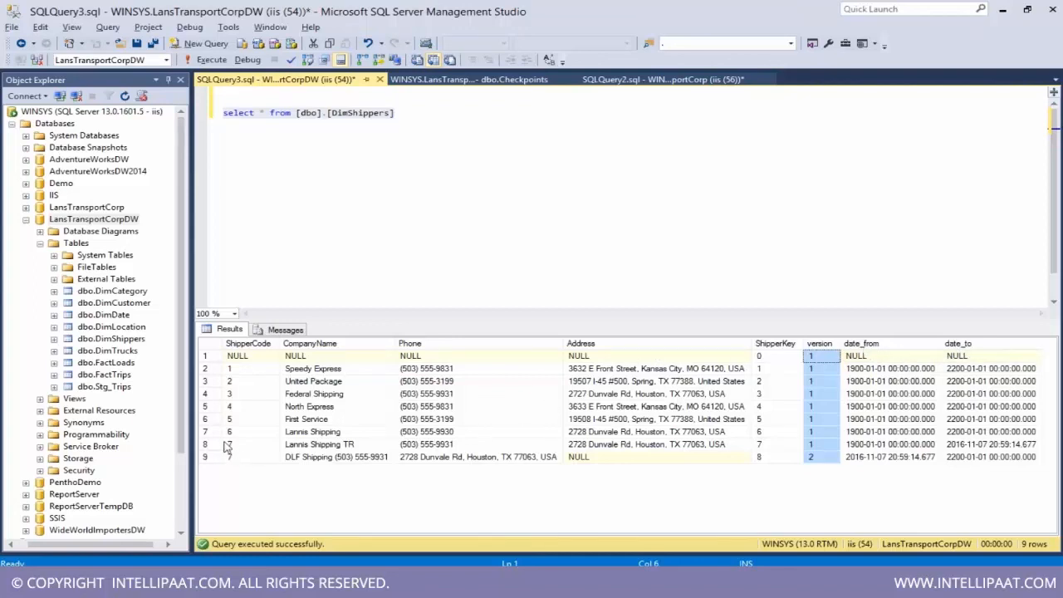
- Compare the Lannis Shipping, Lannis Shipping TR and DLF Shipping rows in the DimShippers results, focusing on their company names
{"action": "left_click", "coordinate": [320, 435]}
{"action": "left_click_drag", "start_coordinate": [431, 441], "coordinate": [789, 436]}
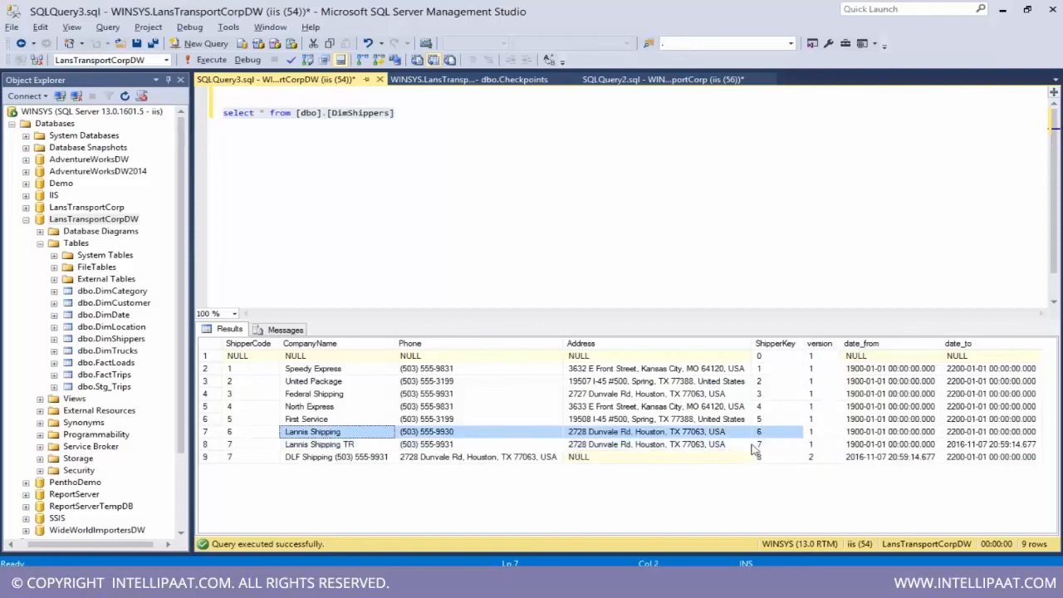
{"action": "left_click", "coordinate": [231, 446]}
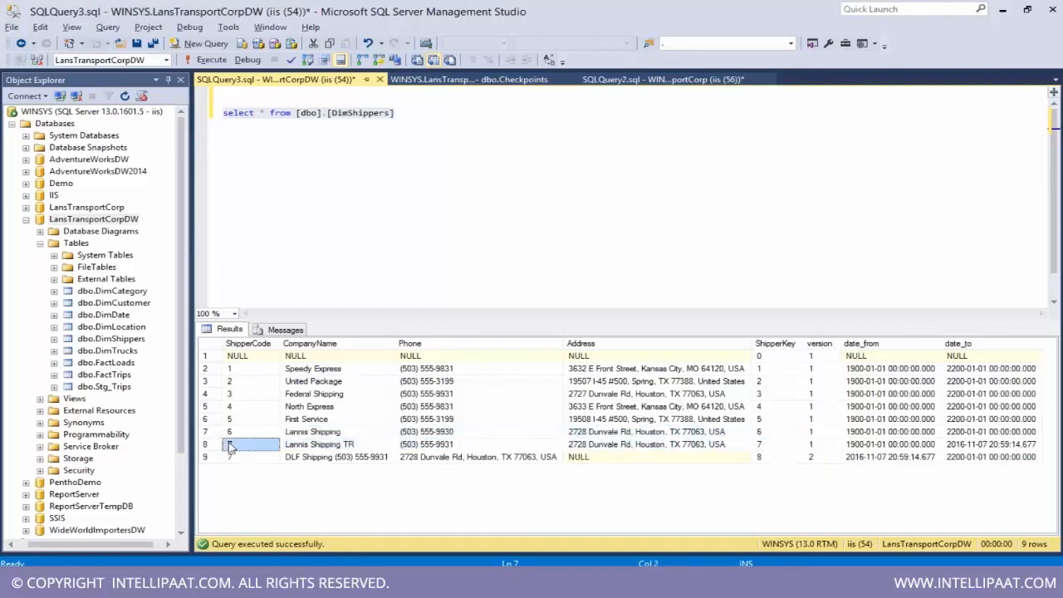
{"action": "left_click", "coordinate": [314, 446]}
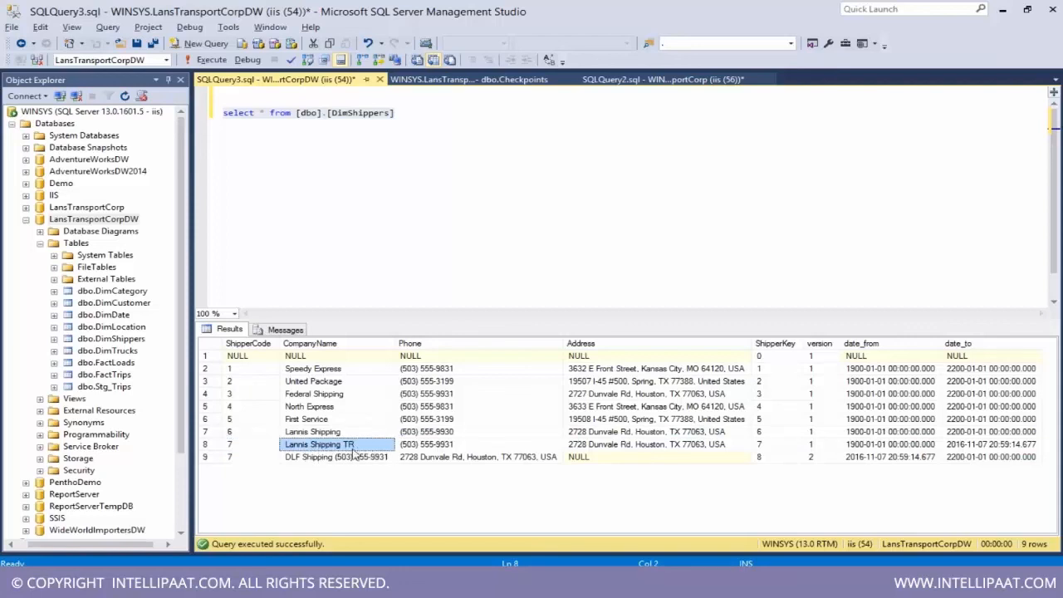
{"action": "left_click", "coordinate": [313, 434]}
{"action": "left_click", "coordinate": [328, 447]}
{"action": "left_click", "coordinate": [335, 436]}
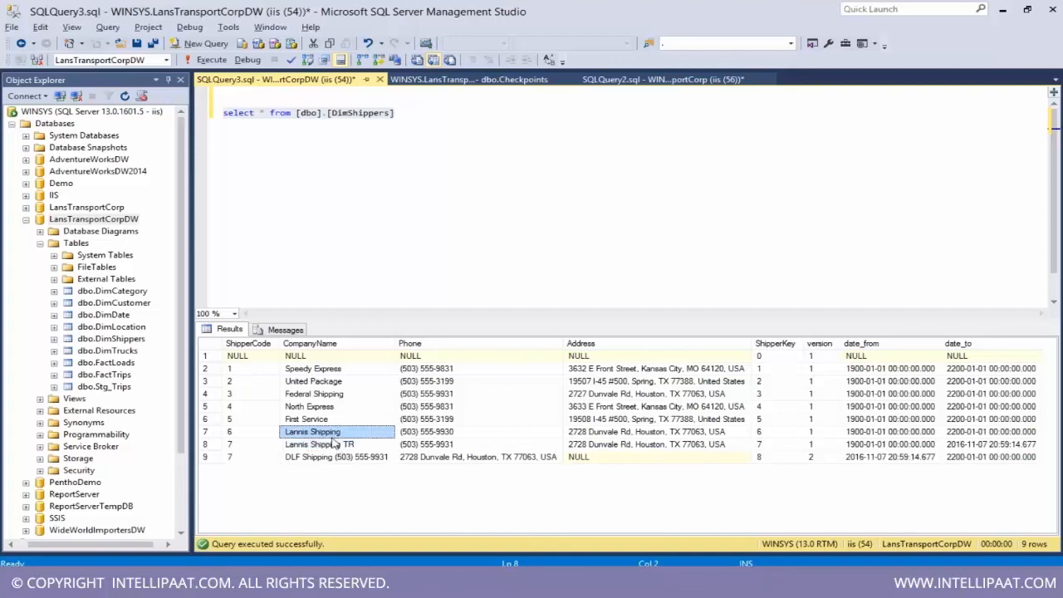
{"action": "left_click", "coordinate": [332, 446]}
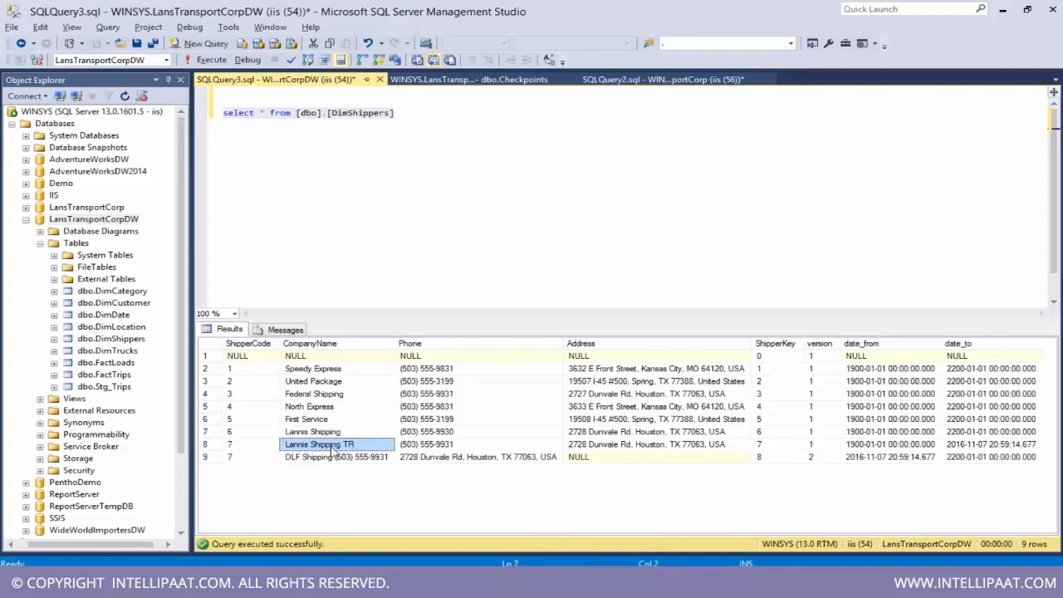
{"action": "left_click", "coordinate": [325, 458]}
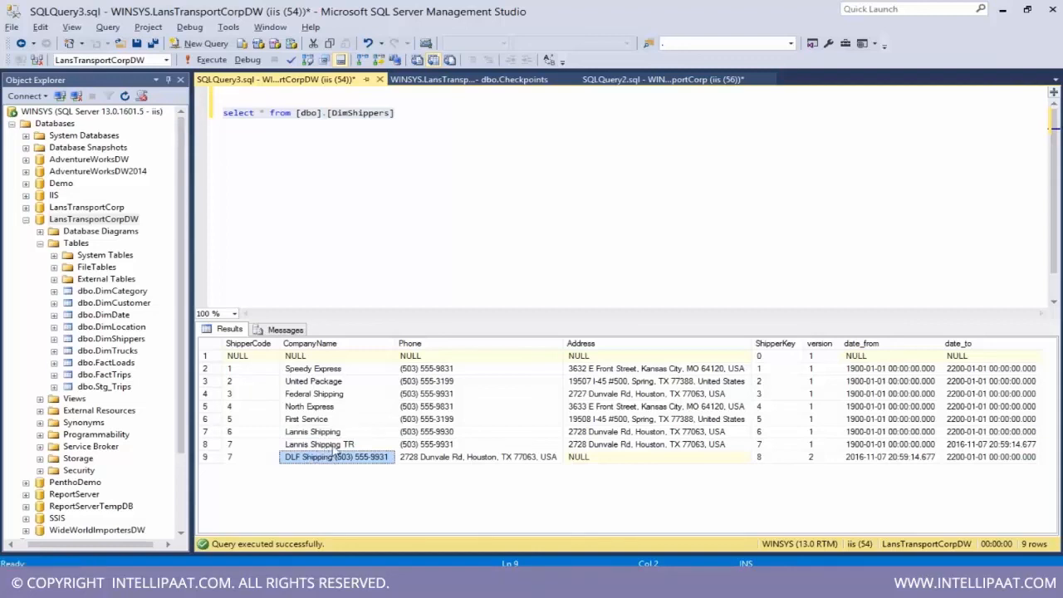
{"action": "left_click", "coordinate": [341, 446]}
{"action": "left_click", "coordinate": [339, 458]}
- Examine the ShipperCode values shared by the Lannis Shipping TR and DLF Shipping rows
{"action": "left_click_drag", "start_coordinate": [233, 444], "coordinate": [231, 455]}
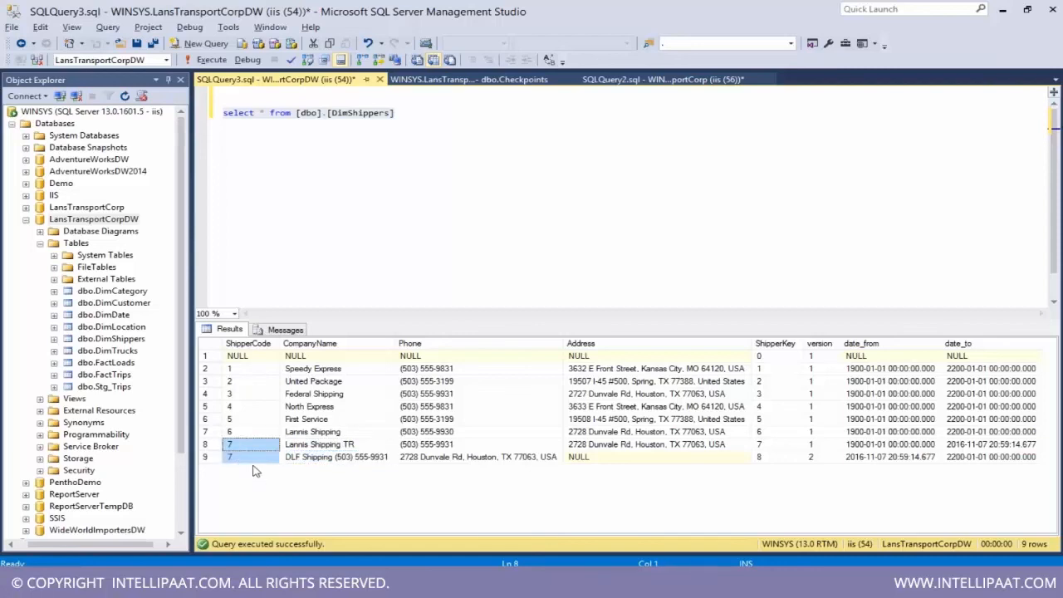
{"action": "left_click", "coordinate": [247, 449]}
{"action": "left_click", "coordinate": [246, 458]}
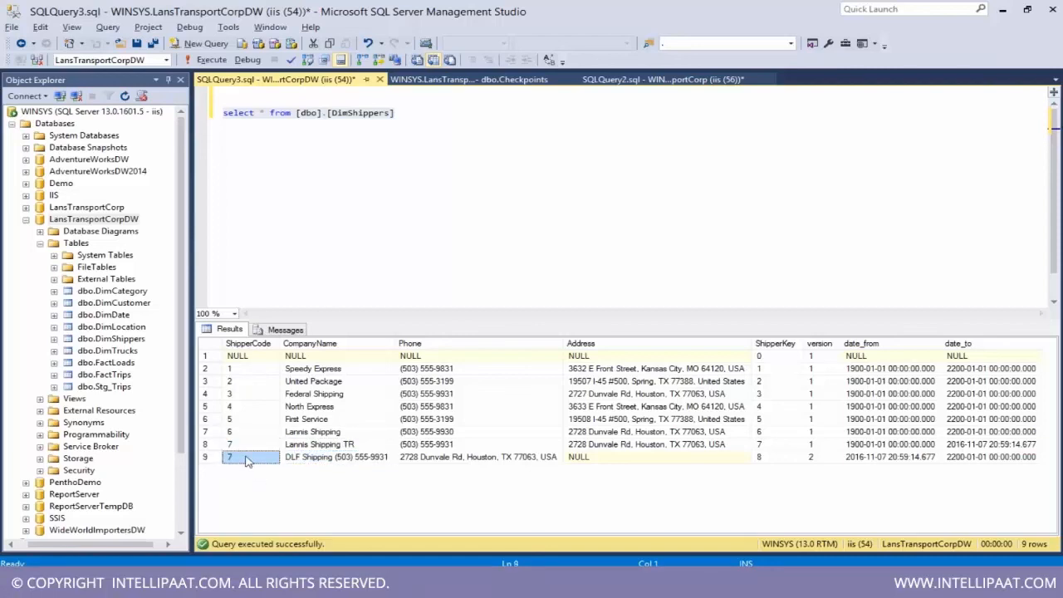
{"action": "left_click", "coordinate": [247, 448]}
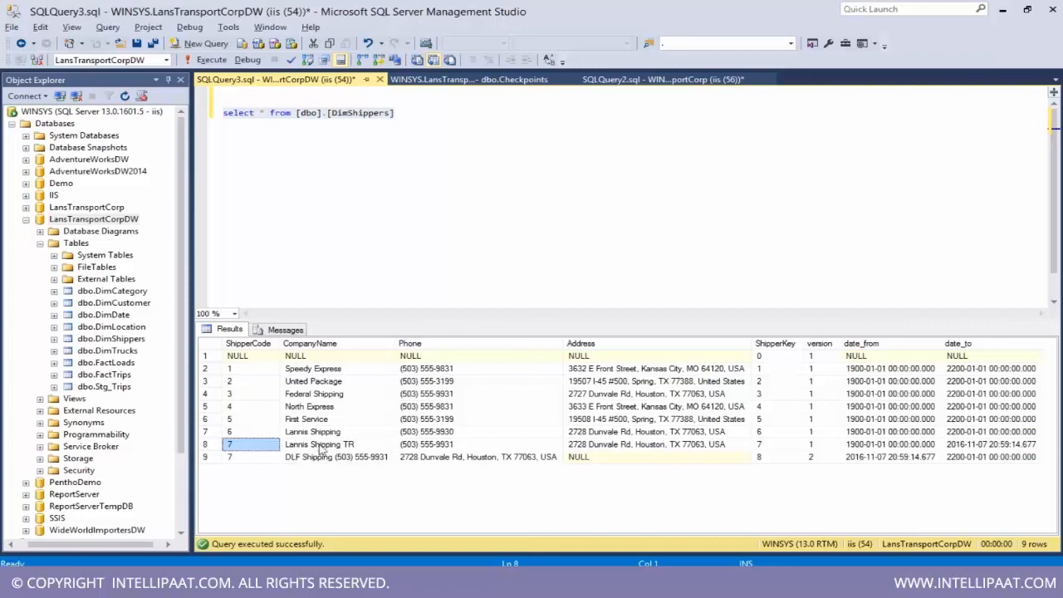
{"action": "left_click", "coordinate": [241, 457]}
{"action": "left_click", "coordinate": [248, 446]}
{"action": "left_click", "coordinate": [259, 457], "text": "shift"}
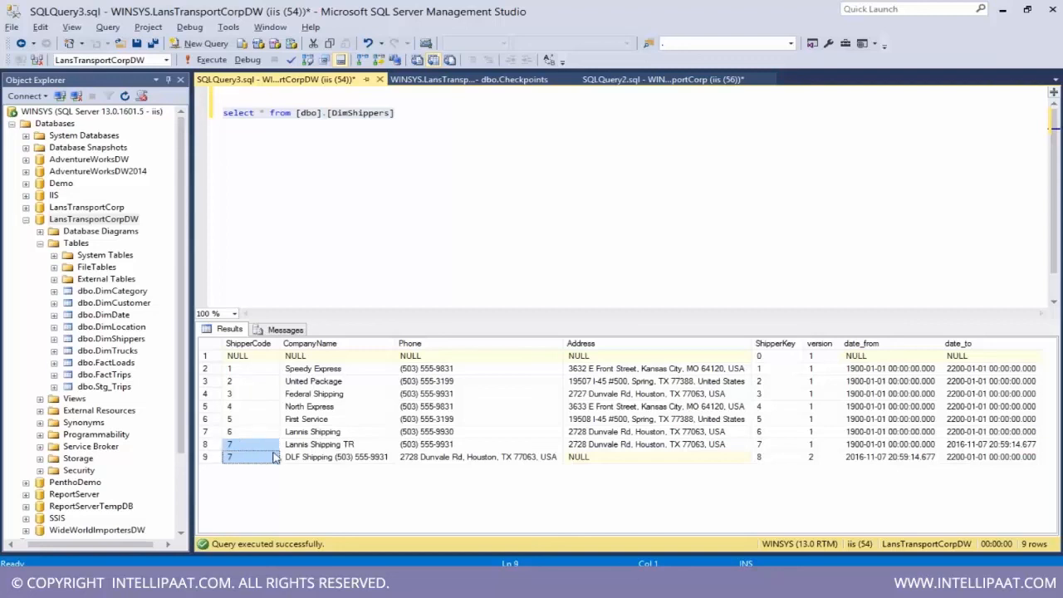
- Compare the CompanyName, version and date_from values of the two rows with ShipperCode 7
{"action": "left_click", "coordinate": [318, 446]}
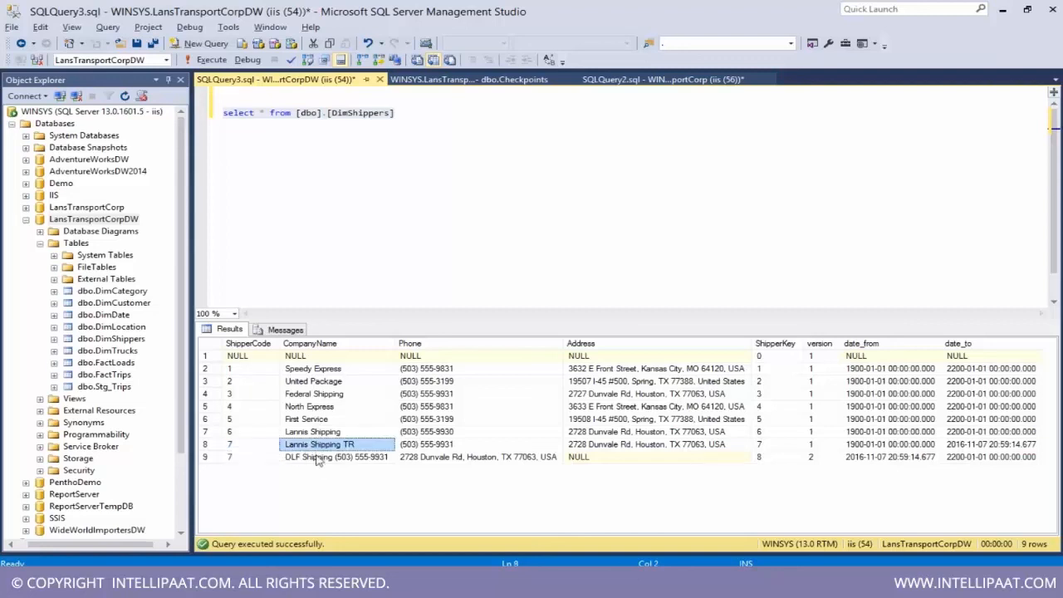
{"action": "left_click", "coordinate": [316, 458], "text": "shift"}
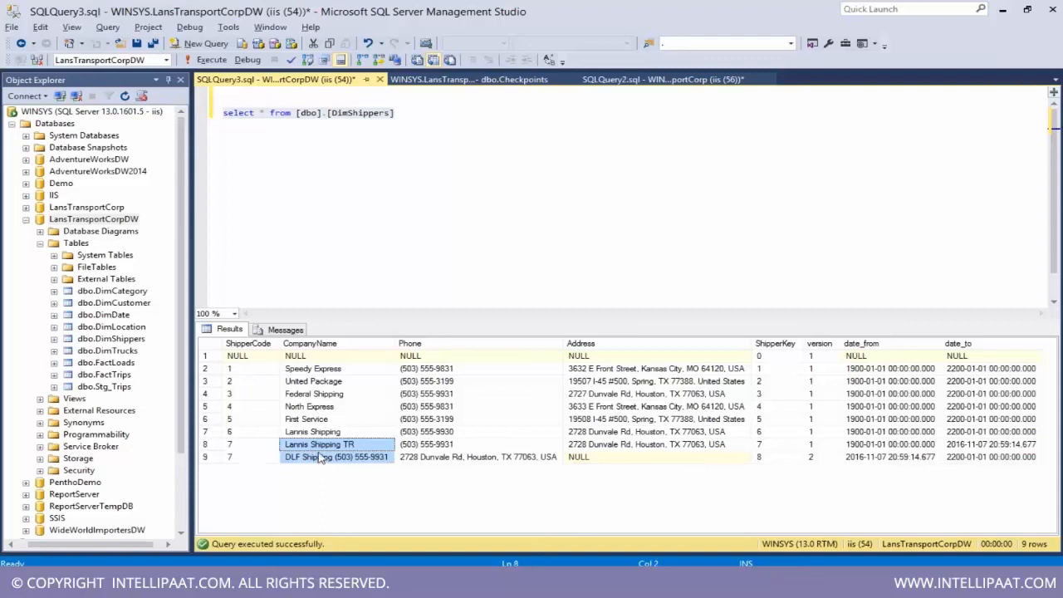
{"action": "left_click", "coordinate": [817, 447]}
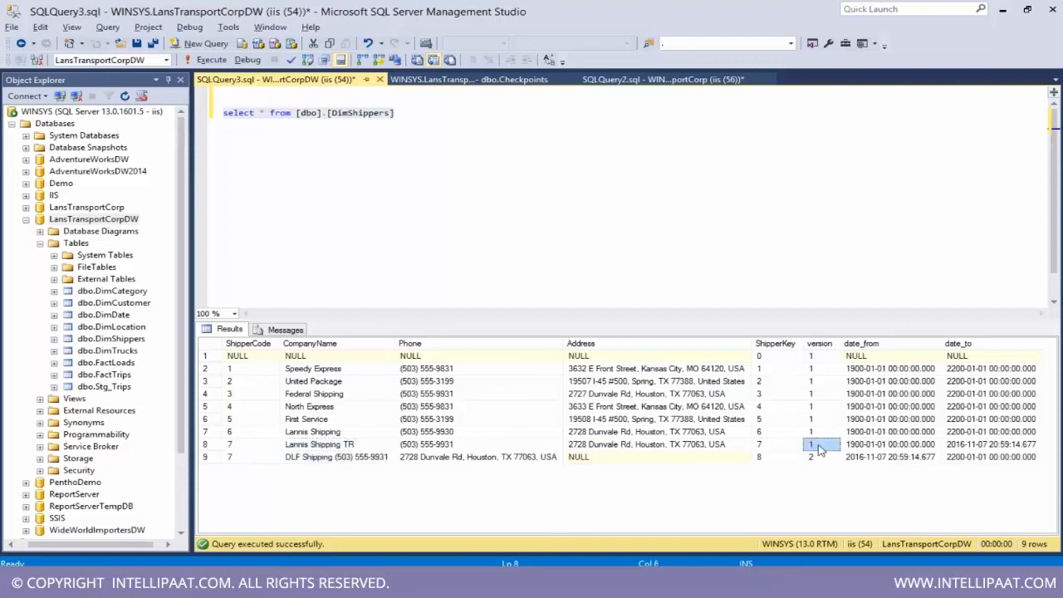
{"action": "left_click", "coordinate": [815, 458], "text": "shift"}
{"action": "left_click", "coordinate": [813, 459]}
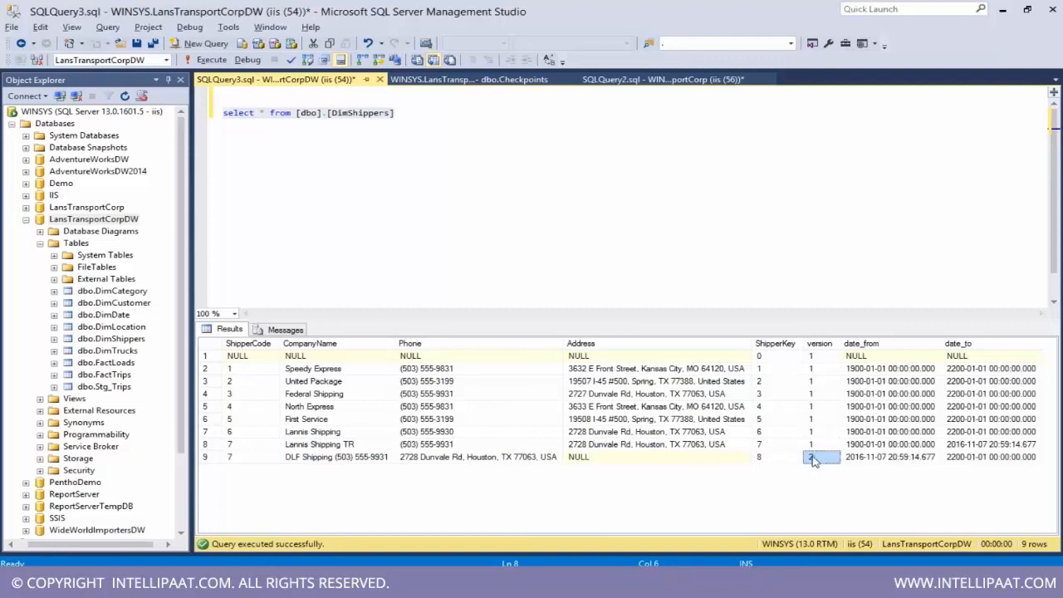
{"action": "left_click", "coordinate": [323, 461]}
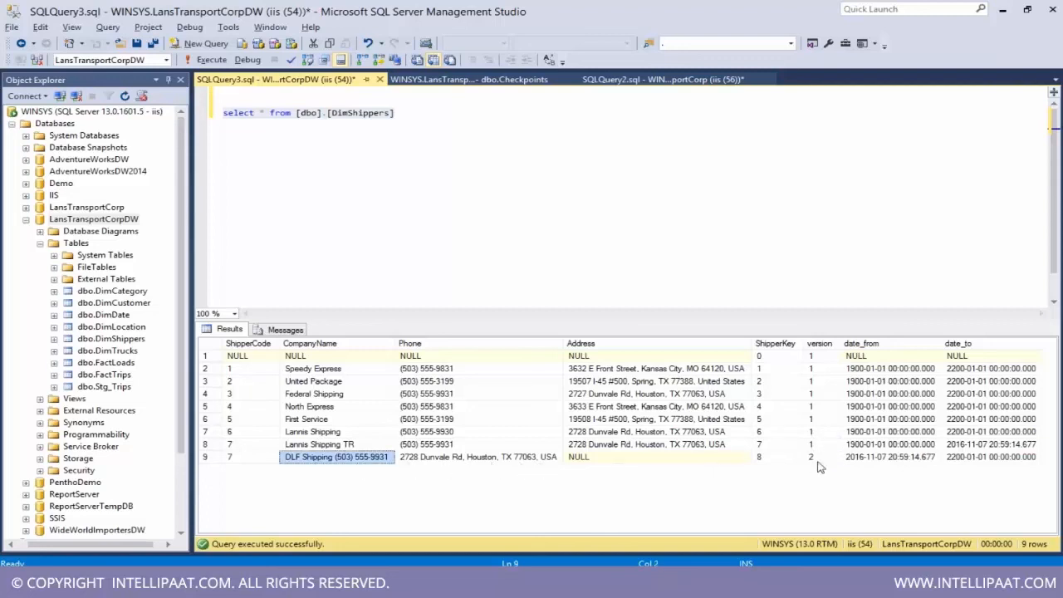
{"action": "left_click", "coordinate": [891, 448]}
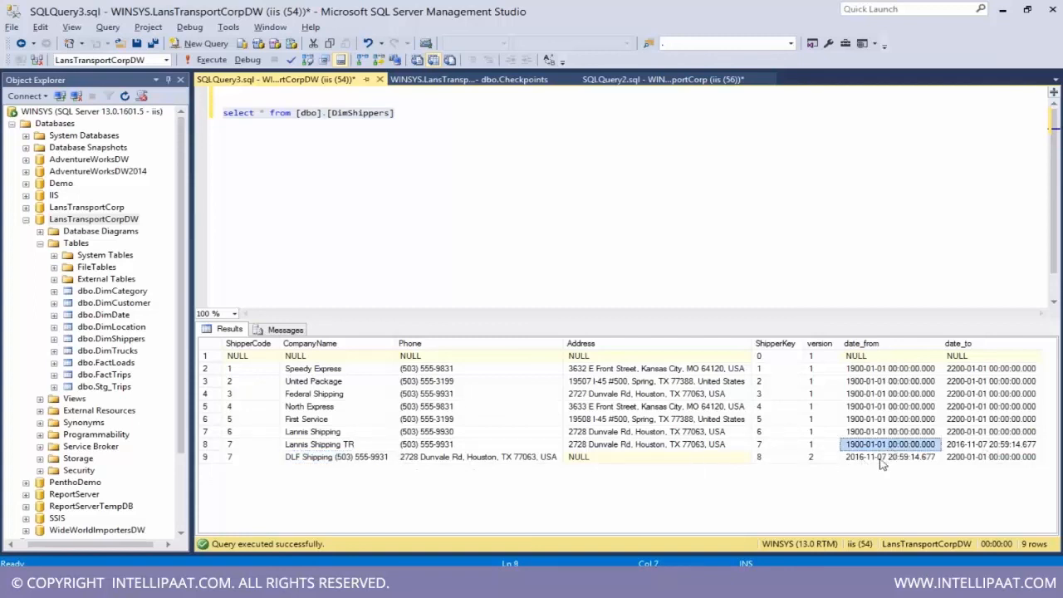